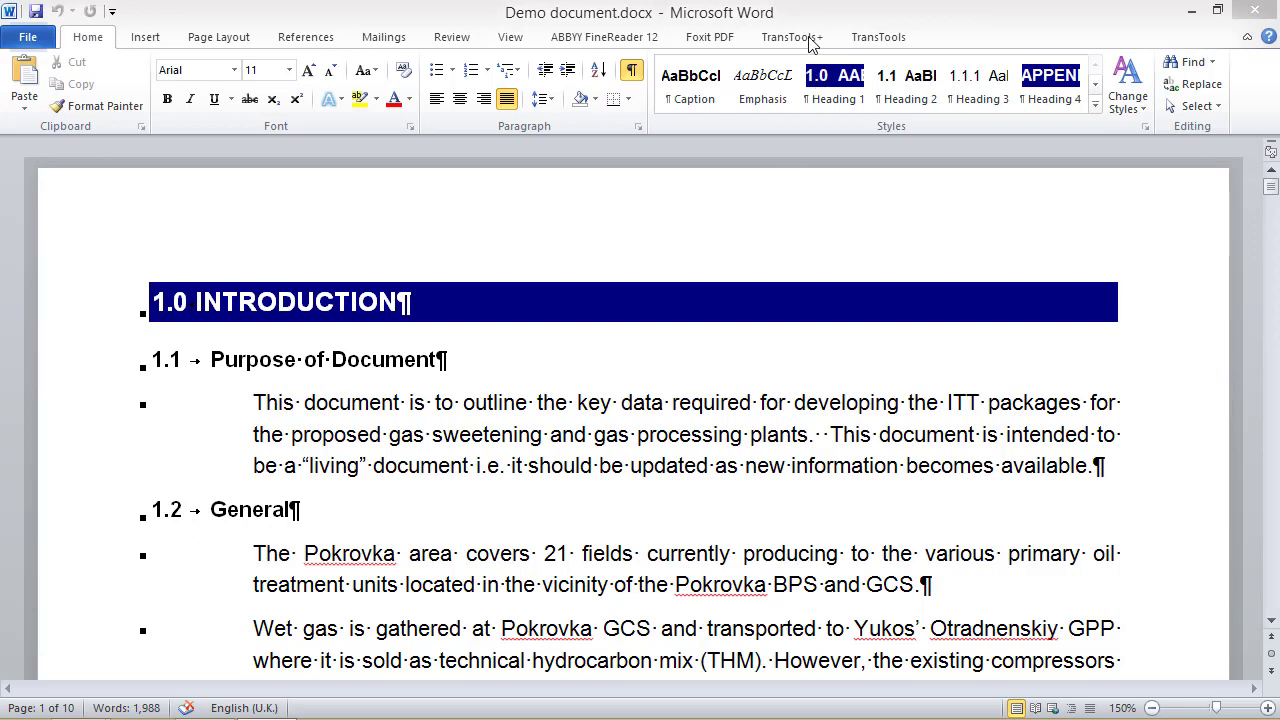
- Open the Spacing, Punctuation and Symbol Correction Tool and select the "Video" correction settings profile
{"action": "left_click", "coordinate": [790, 37]}
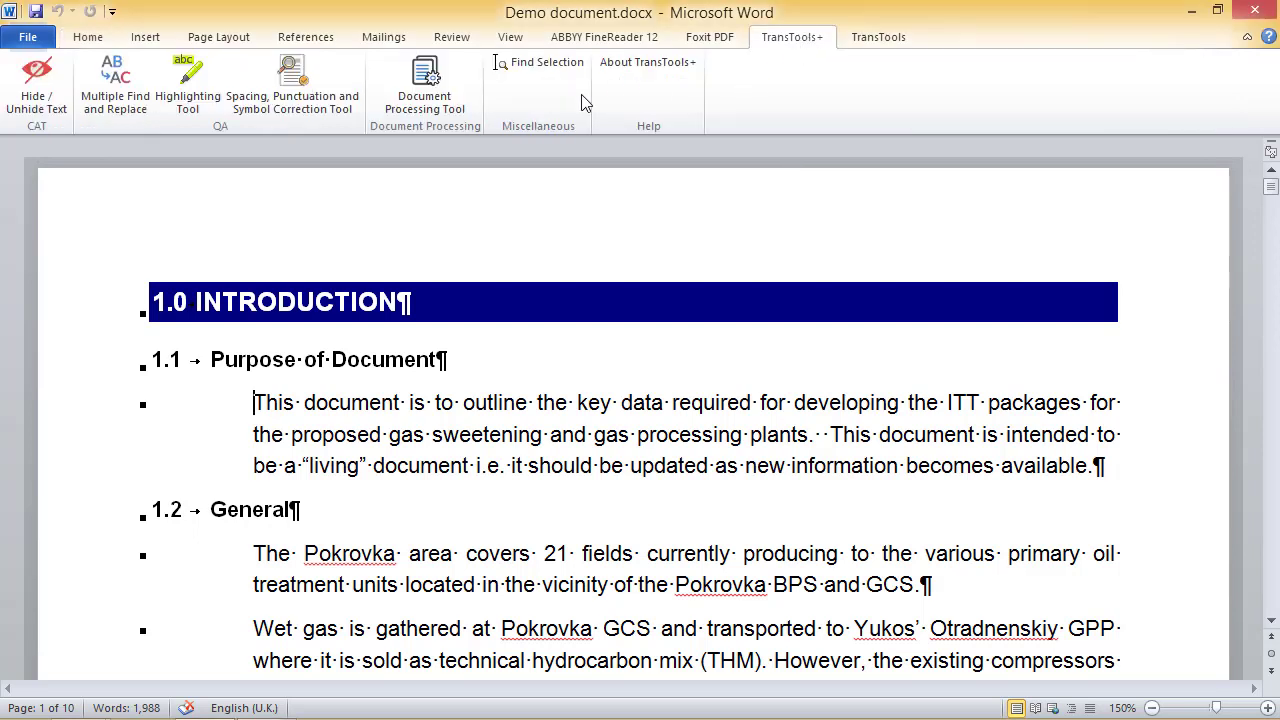
{"action": "left_click", "coordinate": [322, 103]}
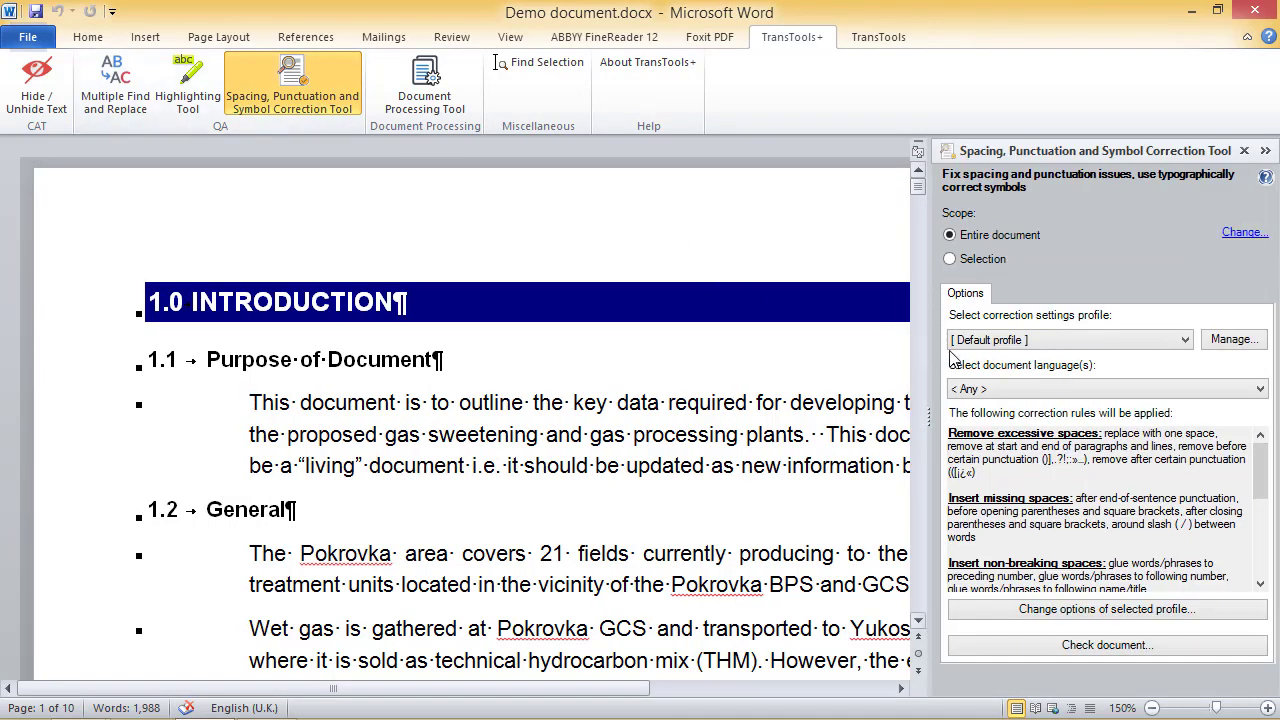
{"action": "left_click", "coordinate": [1024, 342]}
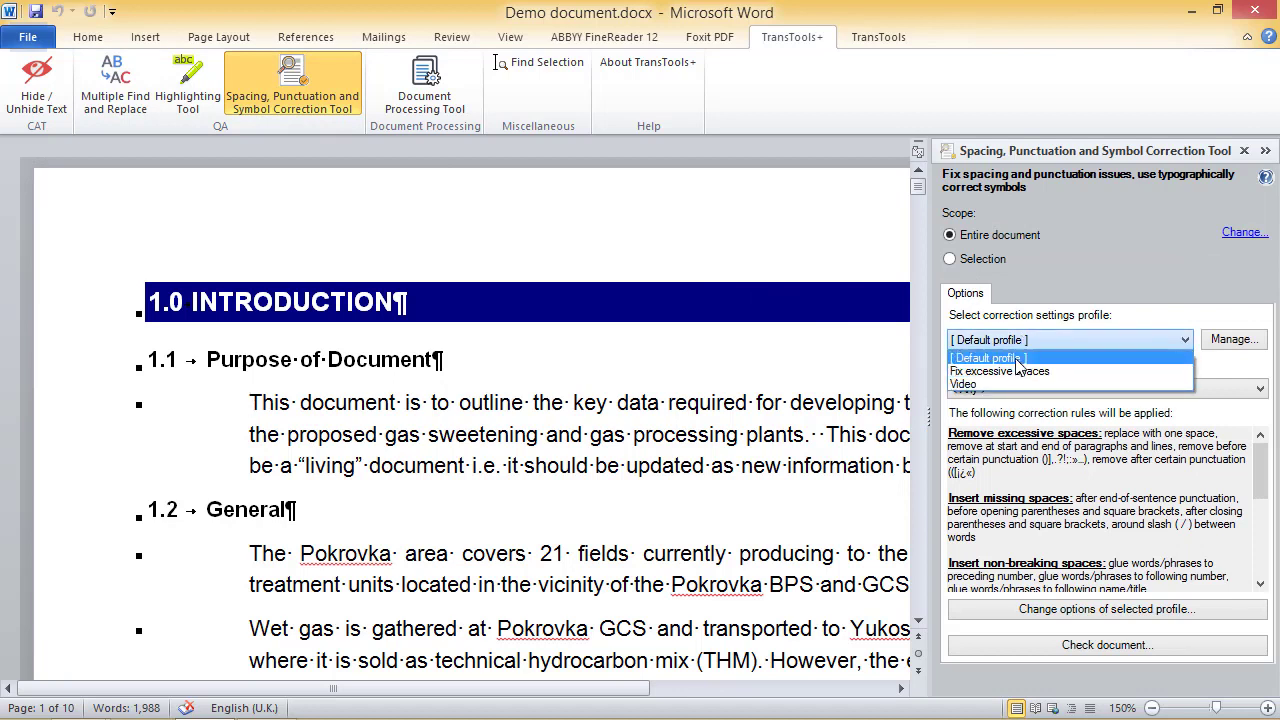
{"action": "left_click", "coordinate": [1018, 358]}
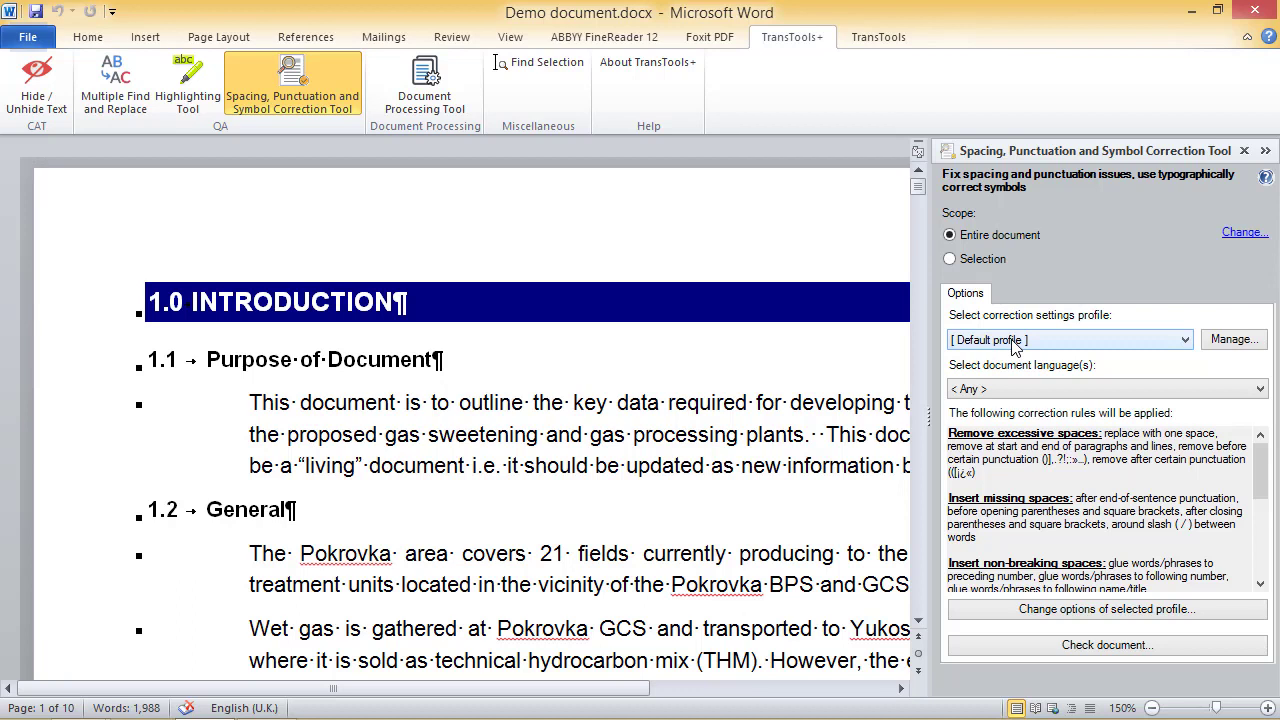
{"action": "left_click", "coordinate": [1015, 344]}
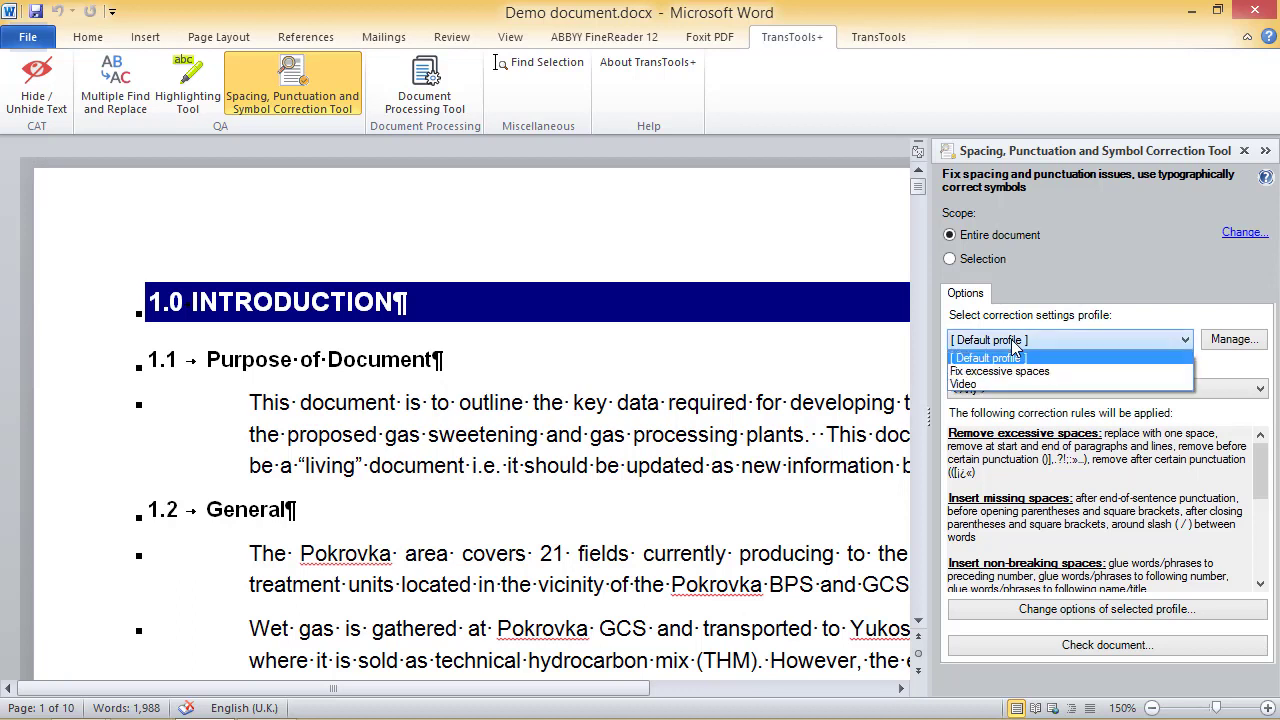
{"action": "left_click", "coordinate": [1005, 388]}
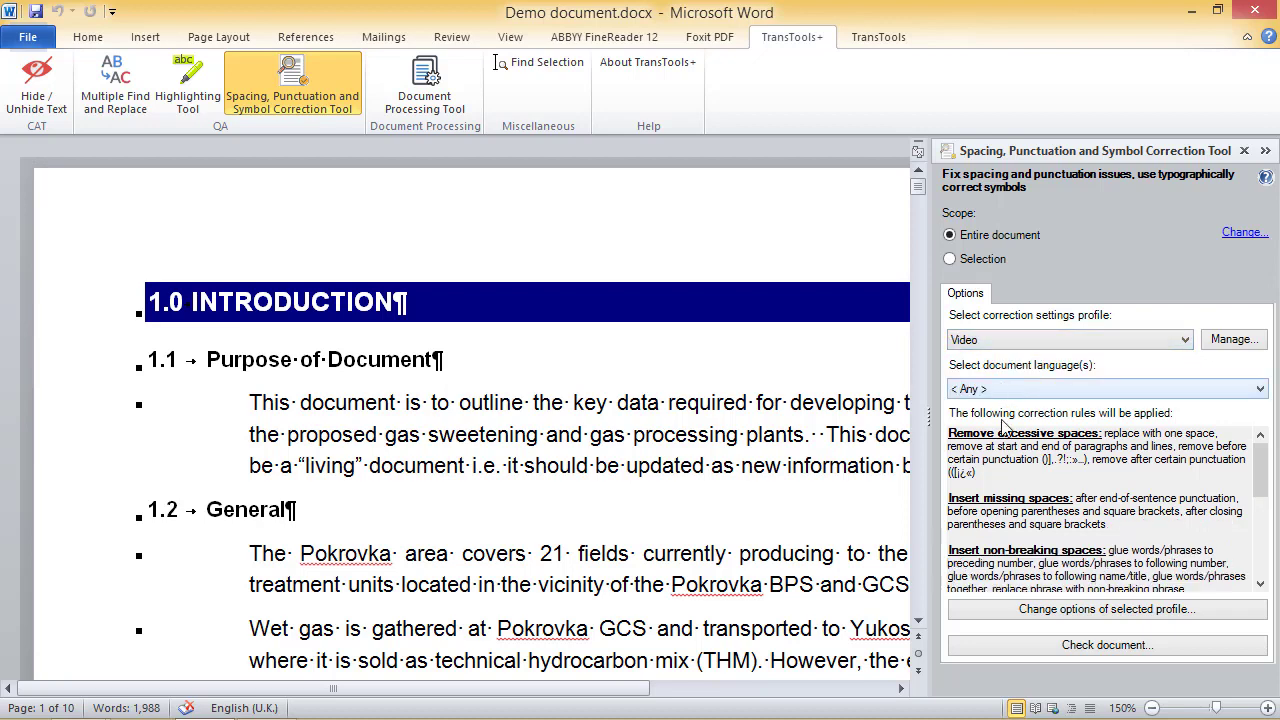
- Review the Video profile's global and language-specific correction rules, including the non-breaking space word lists, and close the profile manager without changes
{"action": "left_click", "coordinate": [1049, 612]}
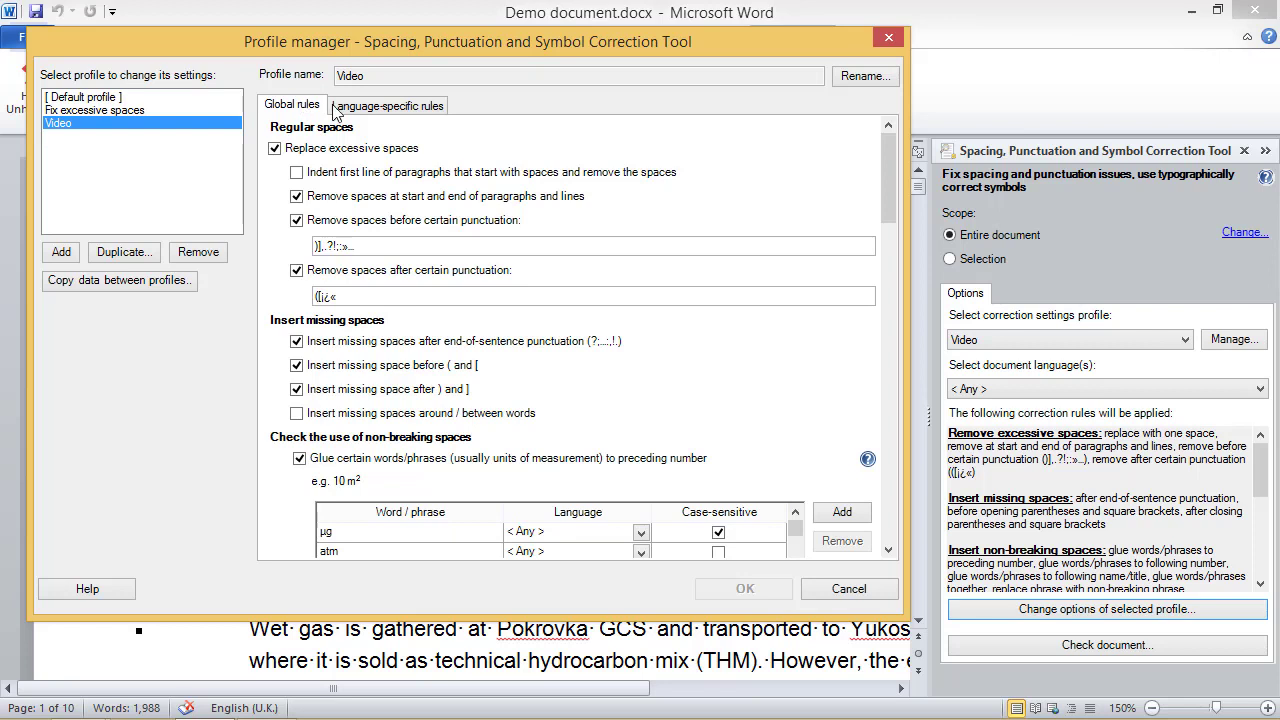
{"action": "left_click", "coordinate": [345, 109]}
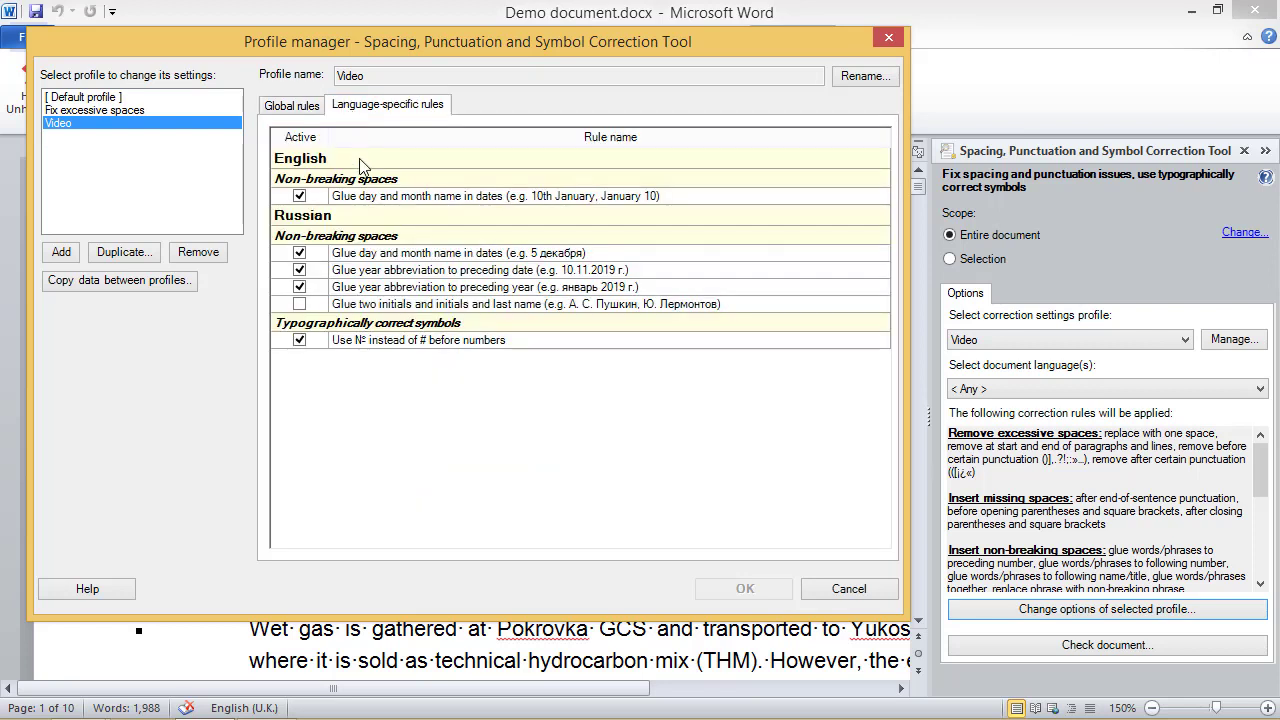
{"action": "left_click", "coordinate": [308, 113]}
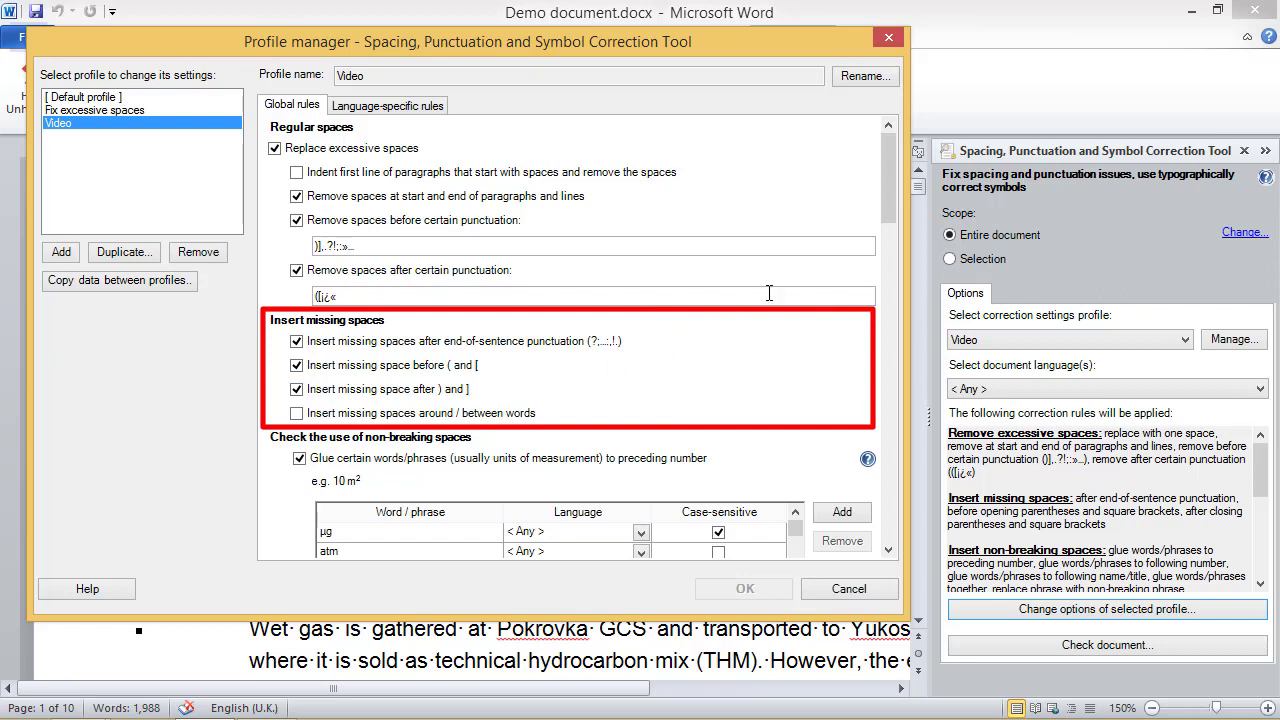
{"action": "left_click_drag", "start_coordinate": [888, 199], "coordinate": [879, 262]}
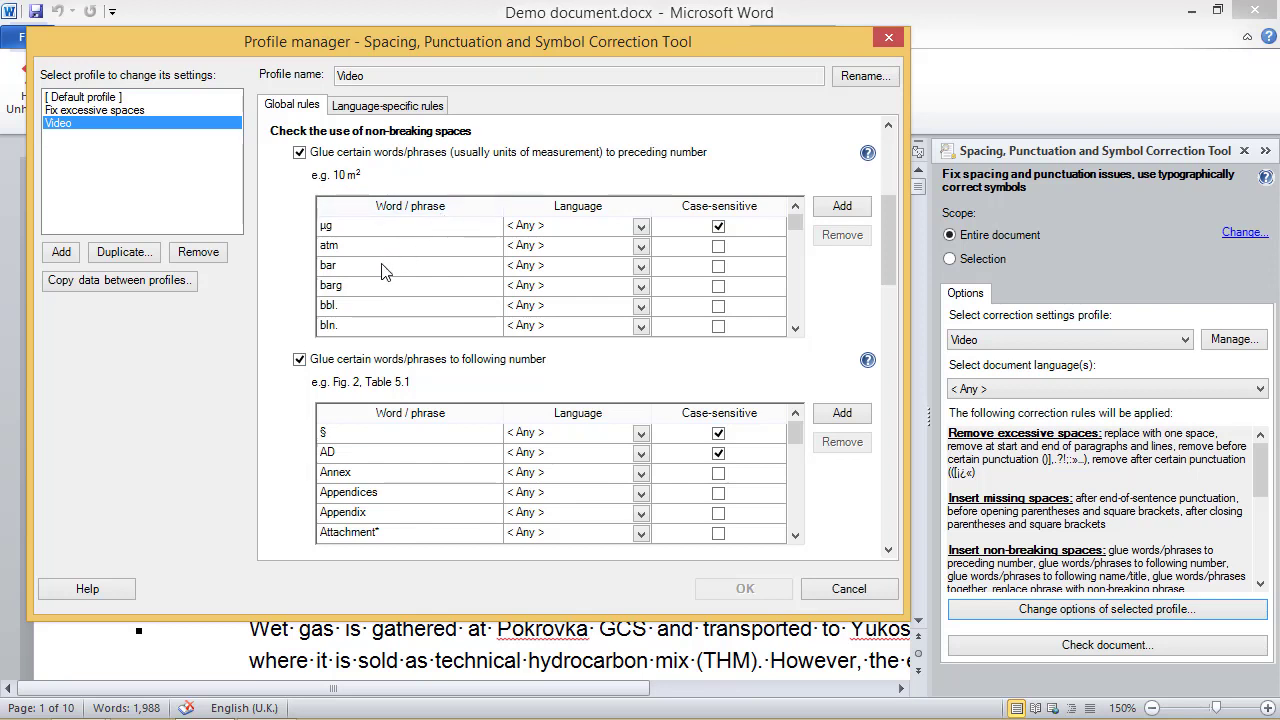
{"action": "left_click", "coordinate": [348, 289]}
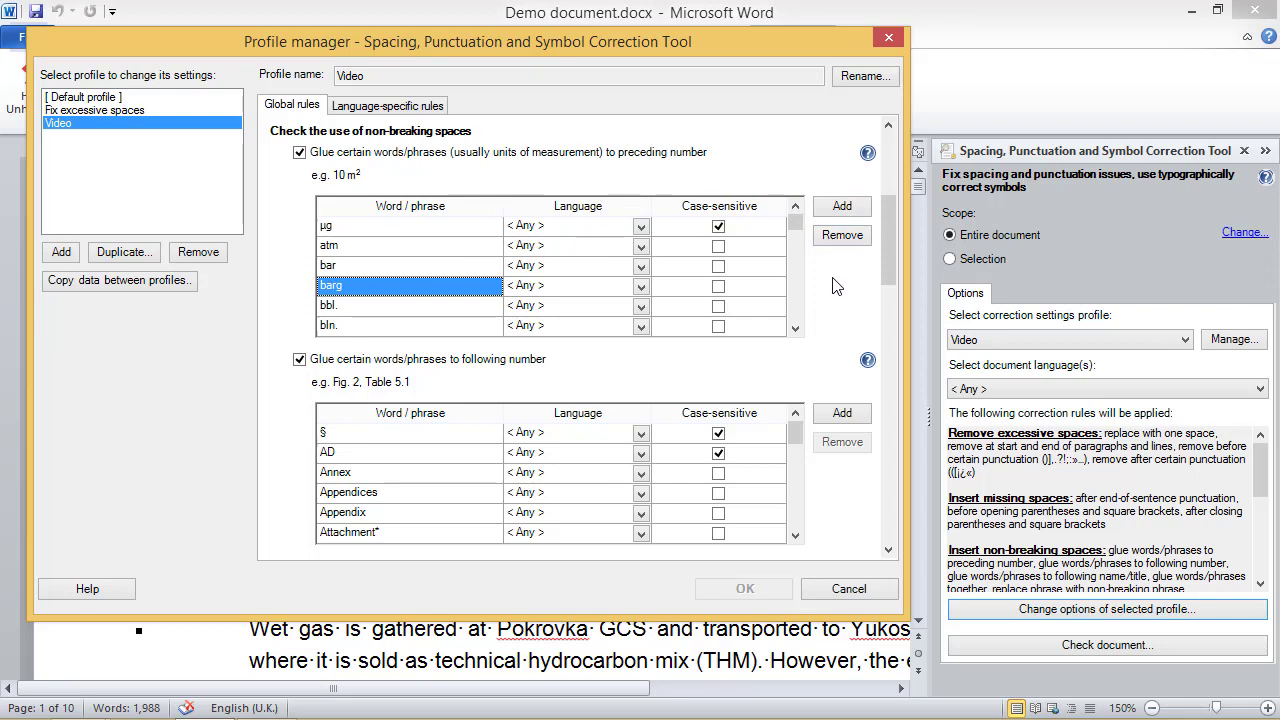
{"action": "left_click_drag", "start_coordinate": [885, 278], "coordinate": [890, 557]}
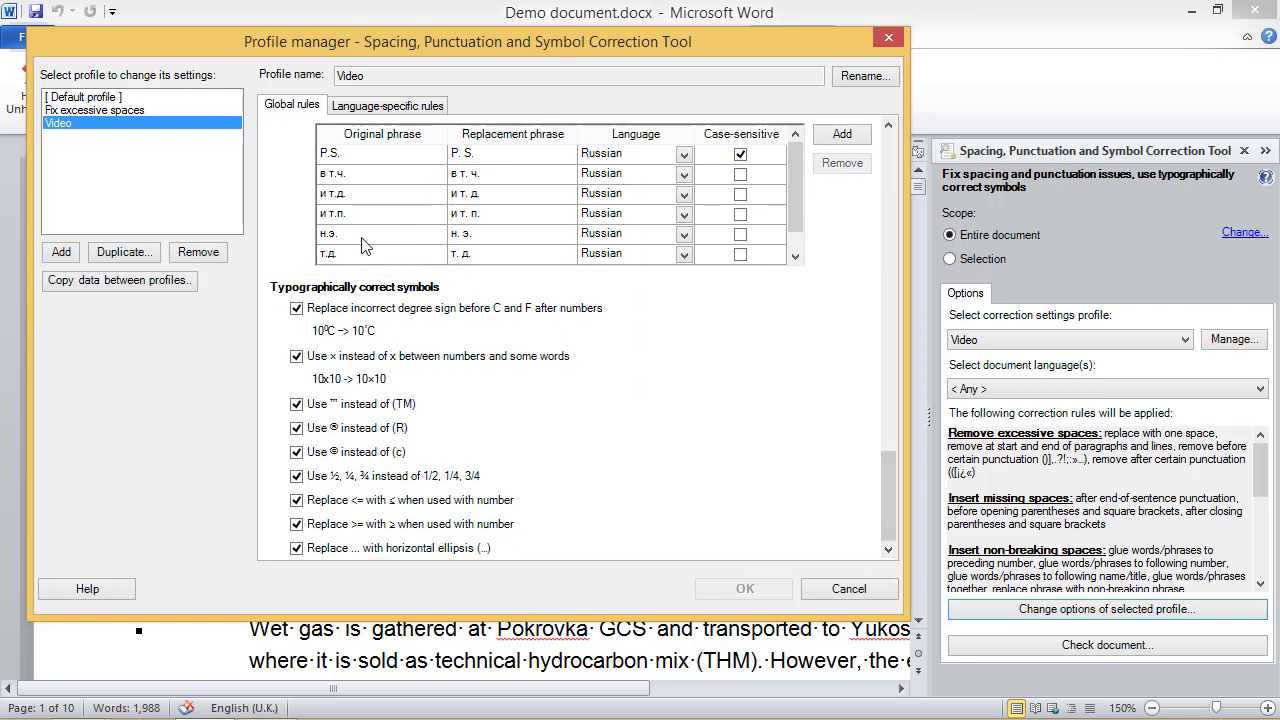
{"action": "left_click", "coordinate": [387, 109]}
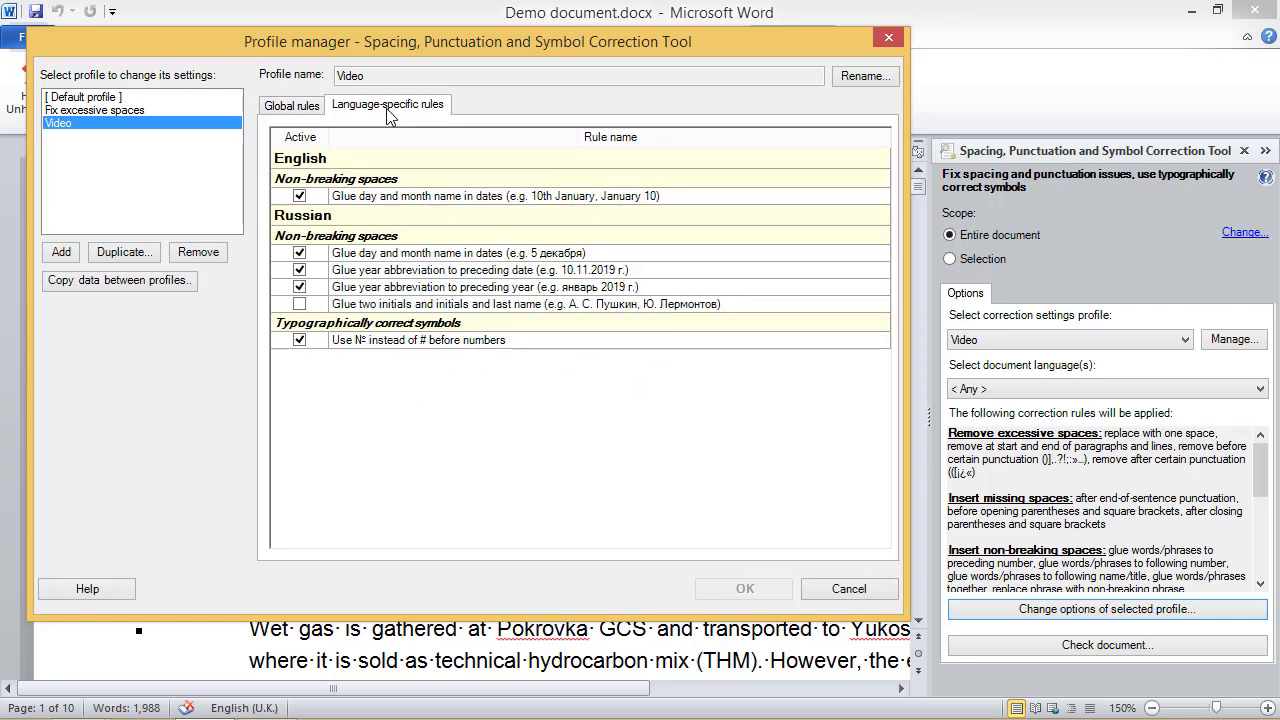
{"action": "left_click", "coordinate": [377, 162]}
{"action": "left_click", "coordinate": [369, 219]}
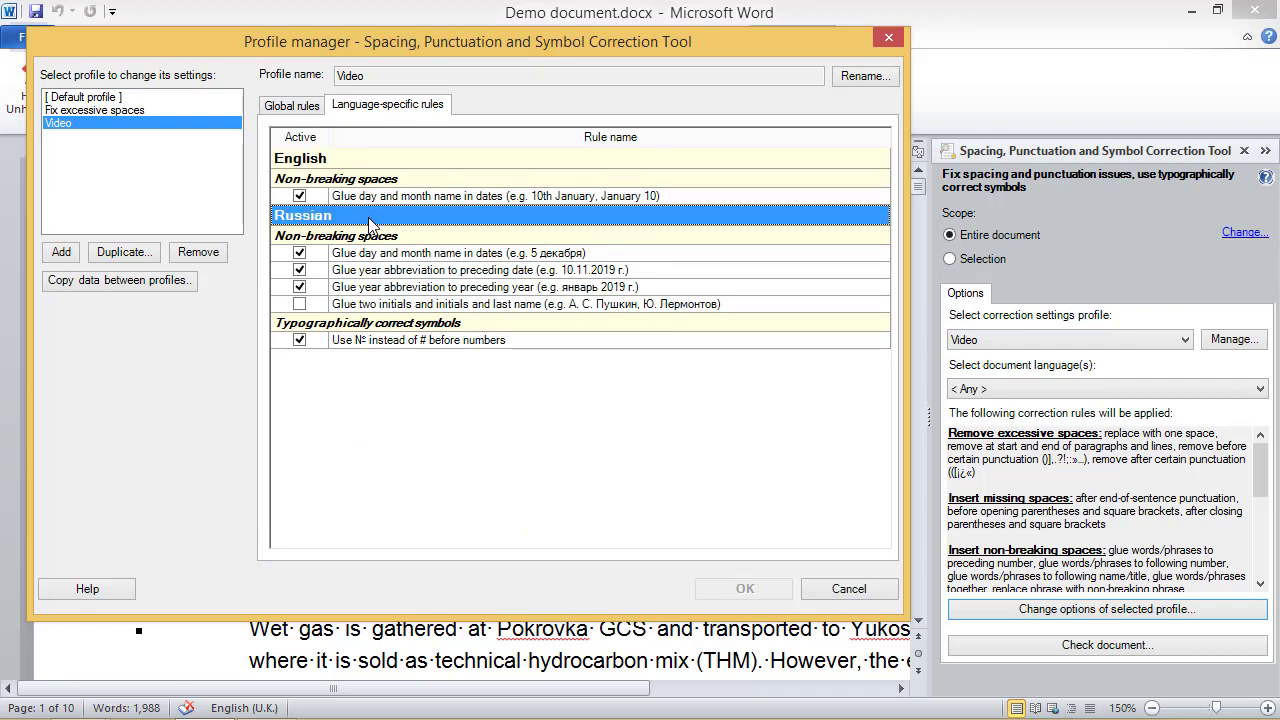
{"action": "left_click", "coordinate": [306, 110]}
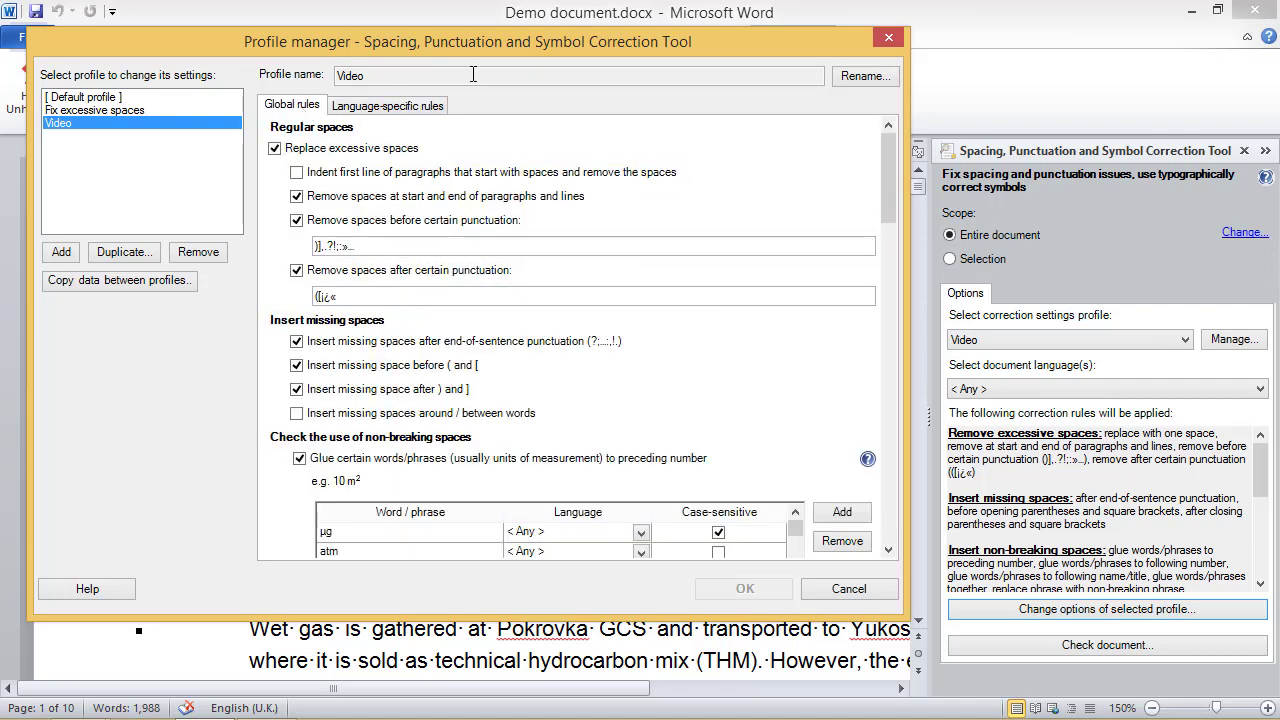
{"action": "left_click", "coordinate": [886, 38]}
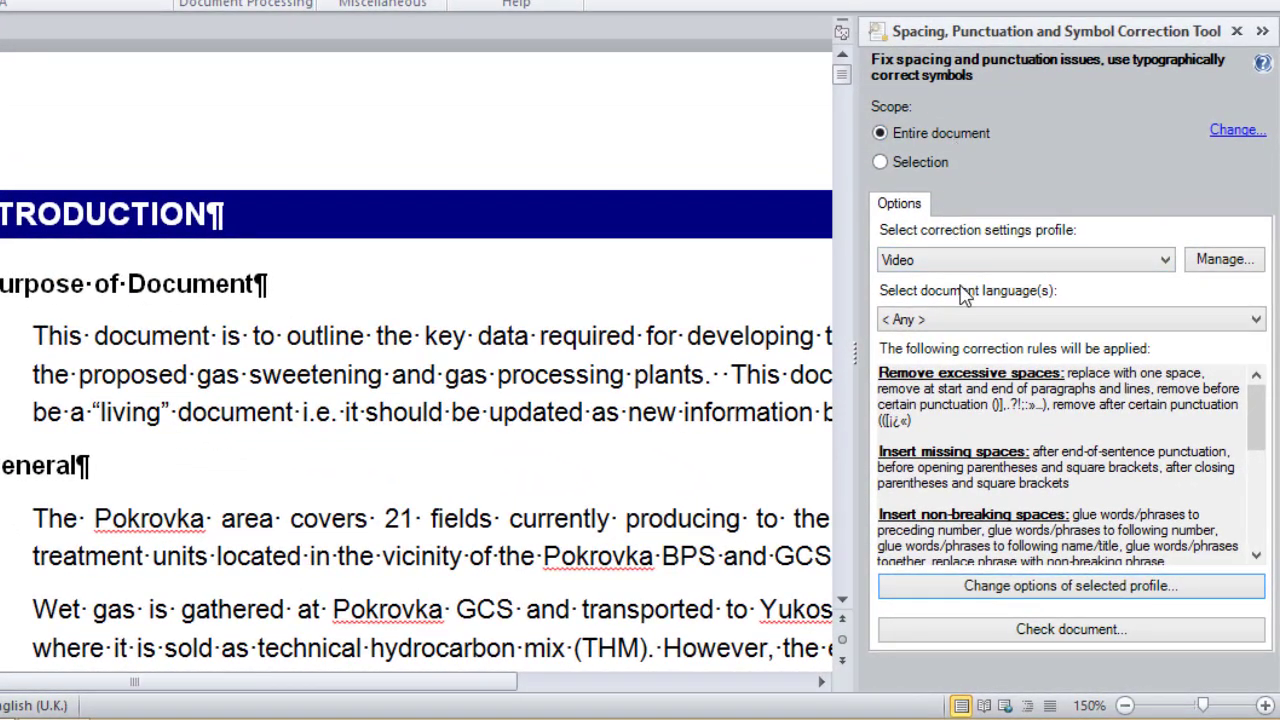
- Filter the document languages by "en" and set the document language to English
{"action": "left_click", "coordinate": [950, 320]}
{"action": "type", "text": "en"}
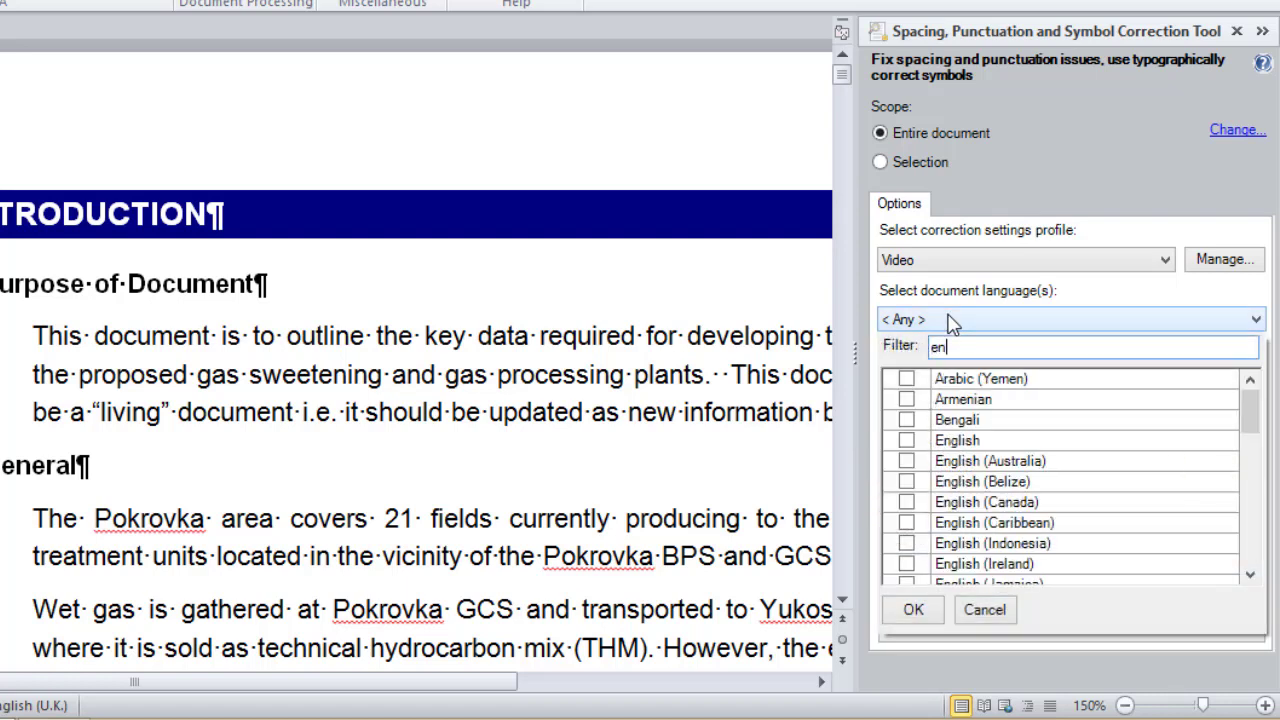
{"action": "left_click", "coordinate": [910, 442]}
{"action": "left_click", "coordinate": [913, 610]}
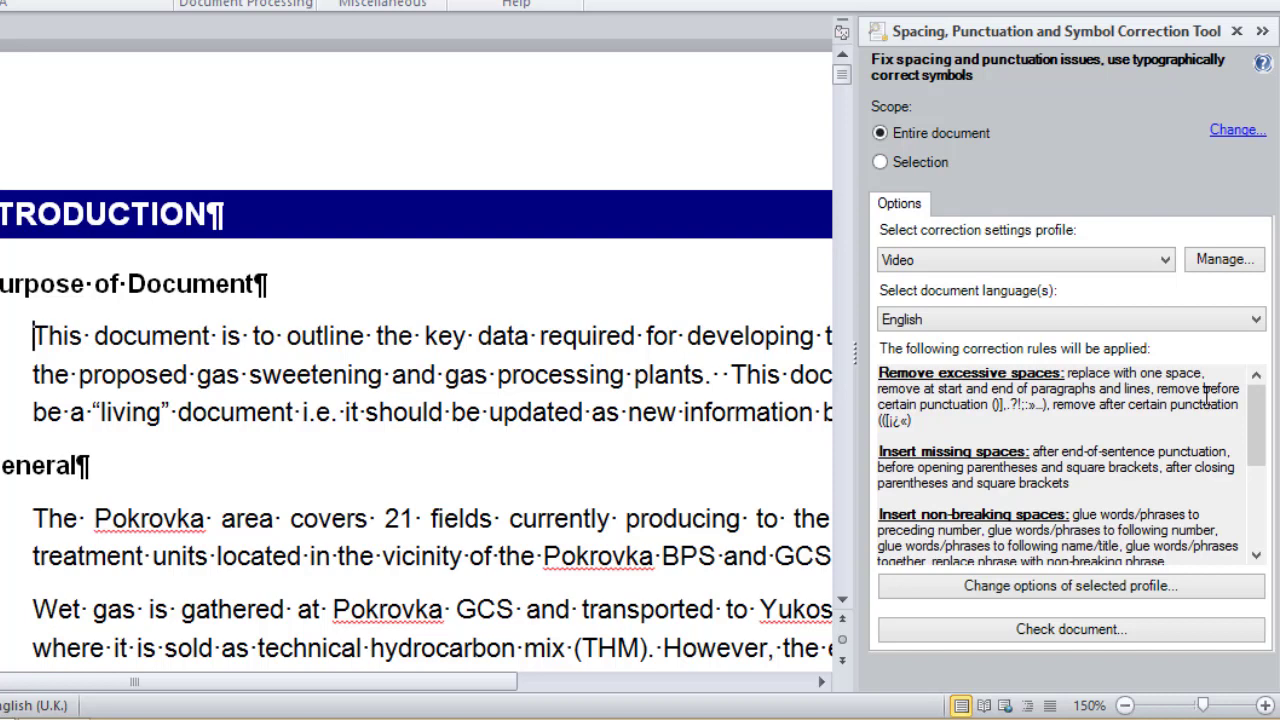
{"action": "mouse_move", "coordinate": [1257, 394]}
{"action": "left_mouse_down"}
{"action": "mouse_move", "coordinate": [1260, 518]}
{"action": "mouse_move", "coordinate": [1260, 400]}
{"action": "left_mouse_up"}
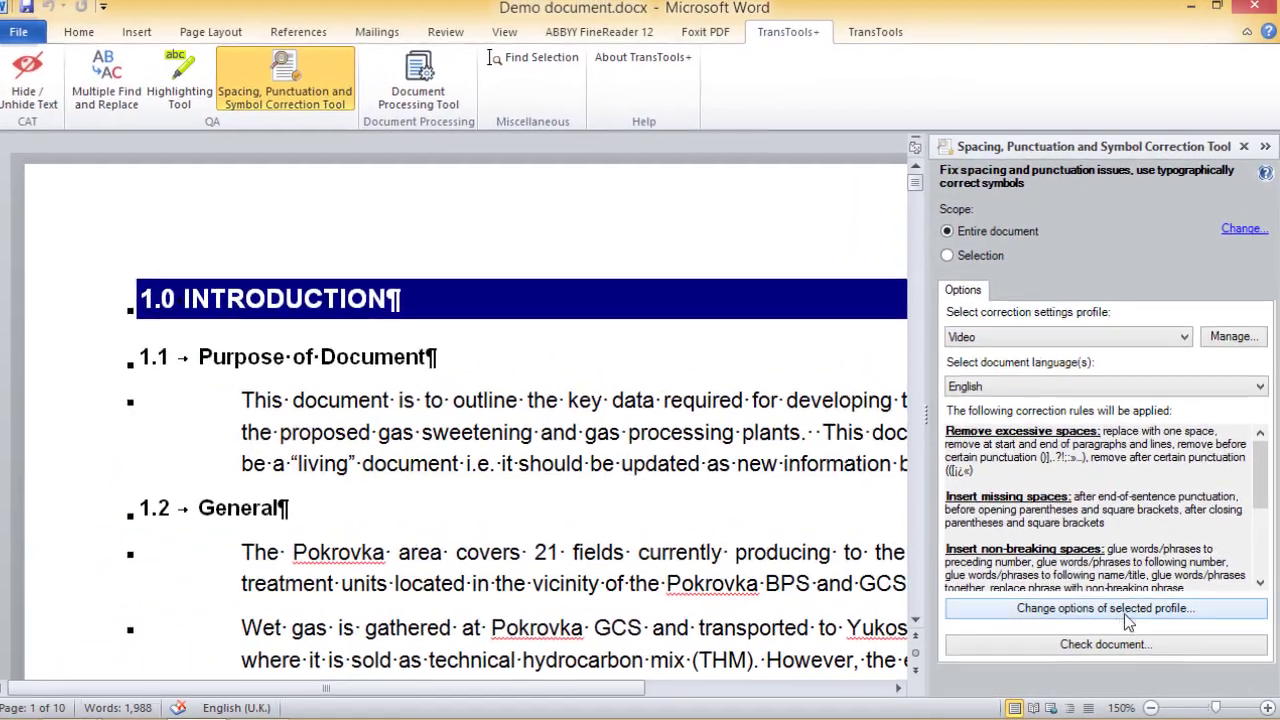
- Check the entire document for spacing, punctuation and symbol issues, and show the matches grouped by type
{"action": "left_click", "coordinate": [1105, 644]}
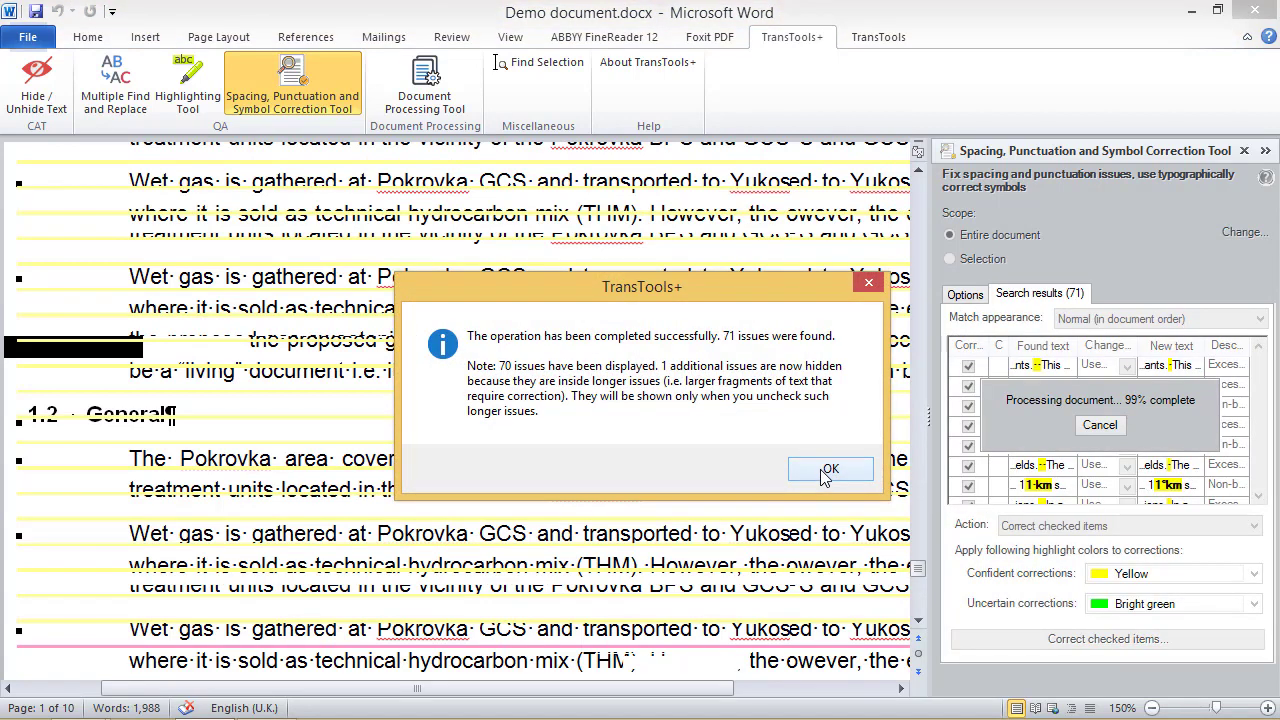
{"action": "left_click", "coordinate": [828, 470]}
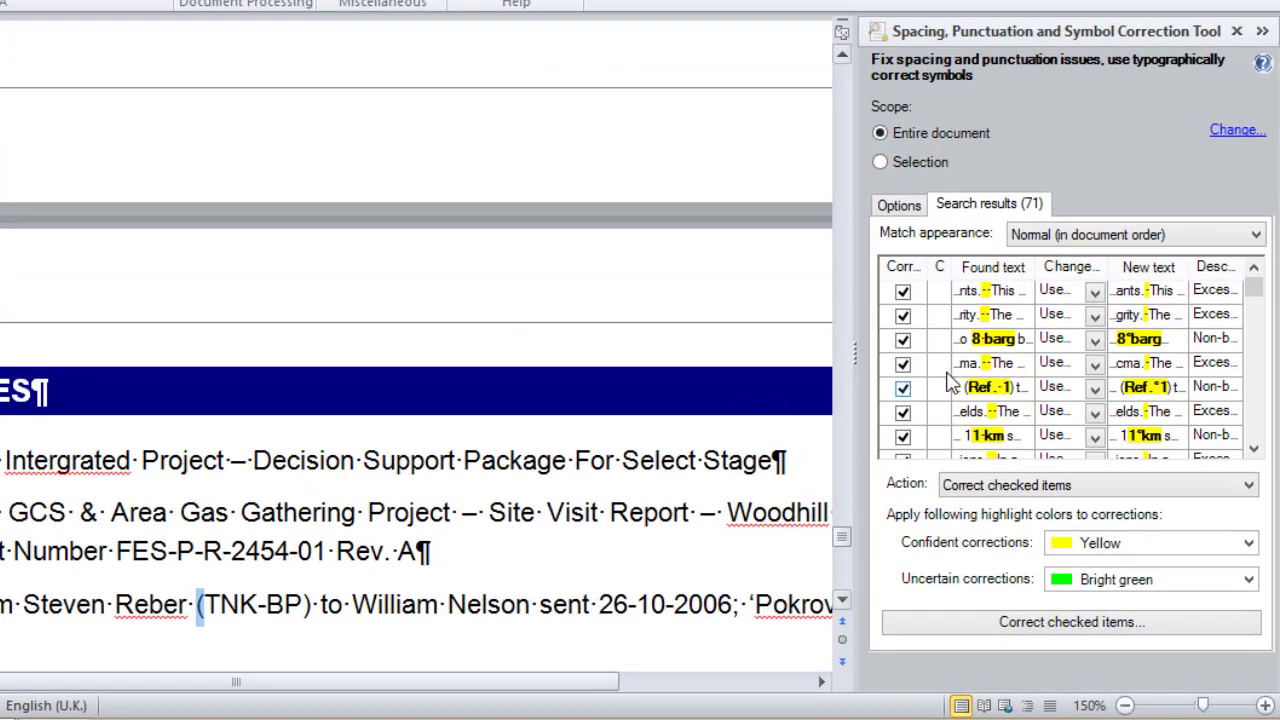
{"action": "left_click", "coordinate": [1036, 234]}
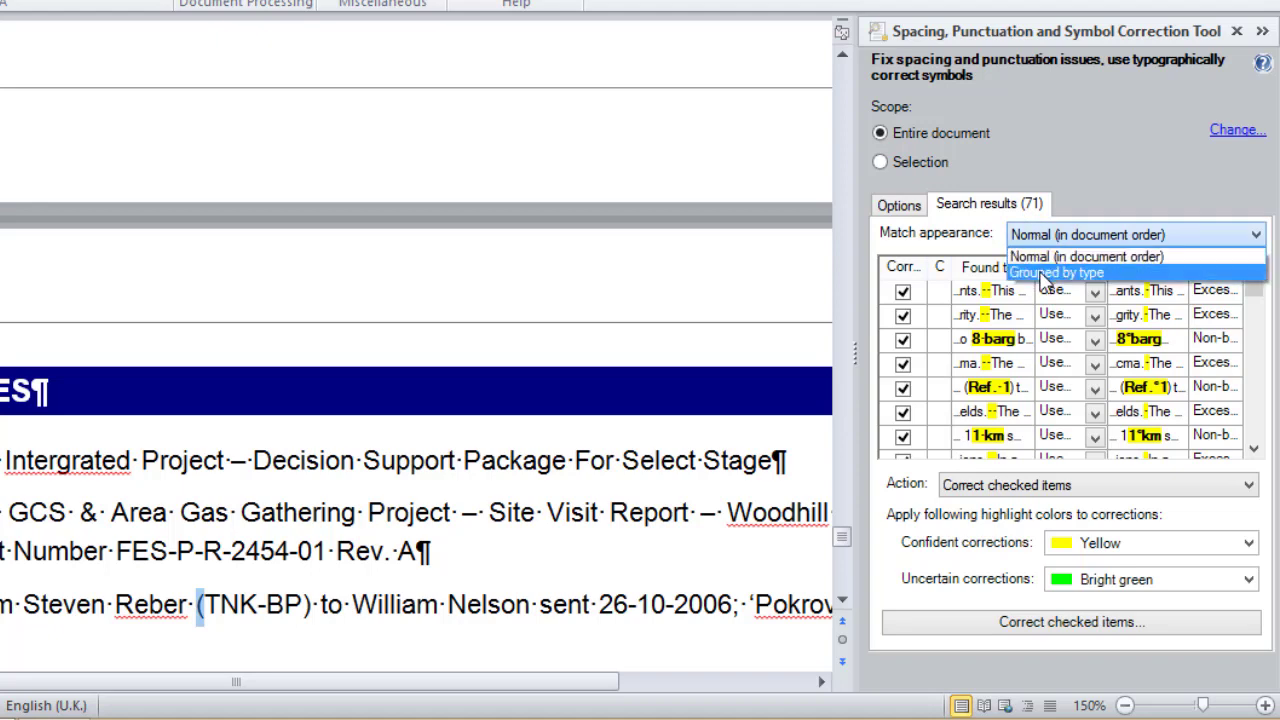
{"action": "left_click", "coordinate": [1043, 275]}
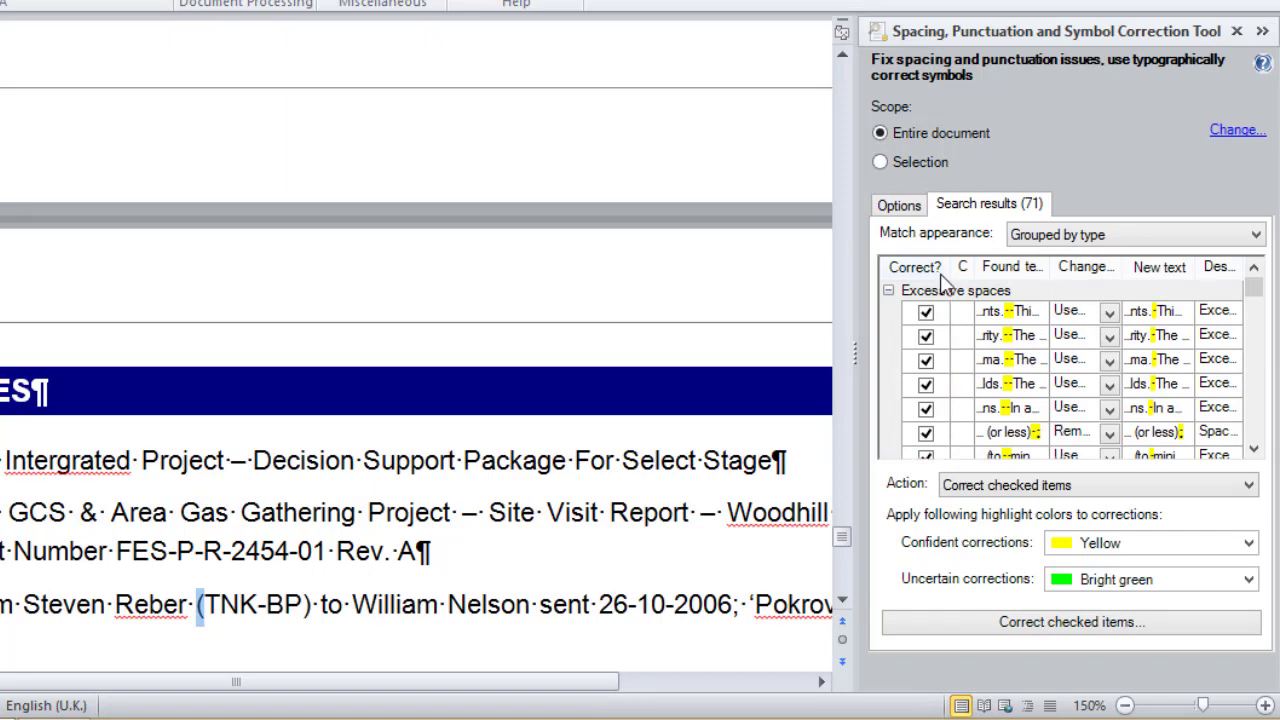
- Inspect the first excessive-space match and the uncertain non-breaking space matches, locating the H2S match in the document
{"action": "left_click", "coordinate": [926, 312]}
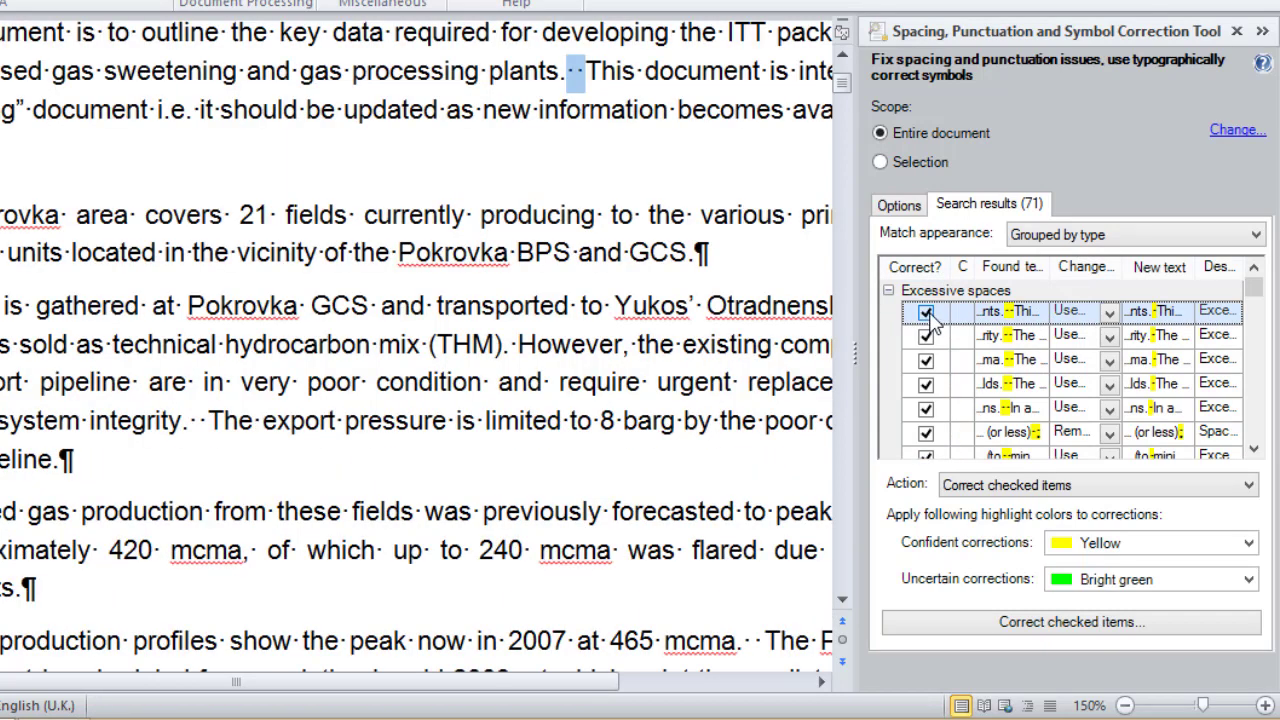
{"action": "left_click", "coordinate": [926, 313]}
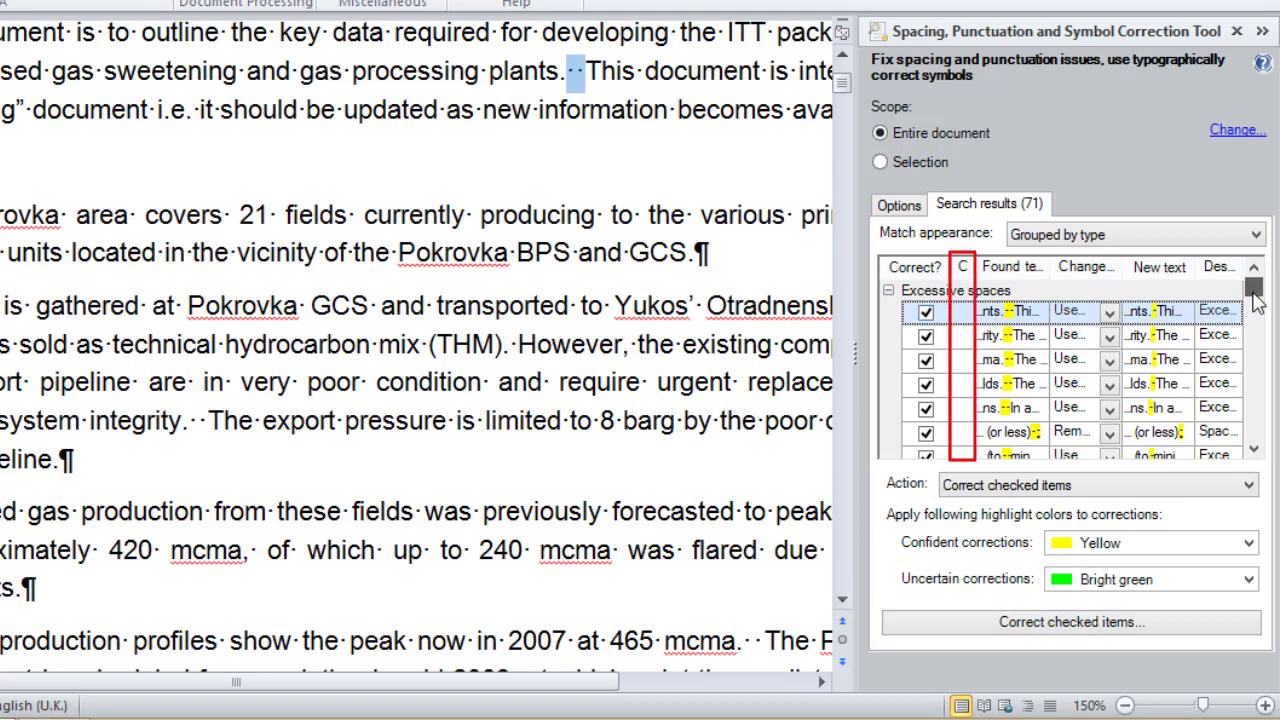
{"action": "scroll", "coordinate": [1256, 330], "scroll_direction": "down", "scroll_amount": 3}
{"action": "scroll", "coordinate": [1258, 330], "scroll_direction": "down", "scroll_amount": 5}
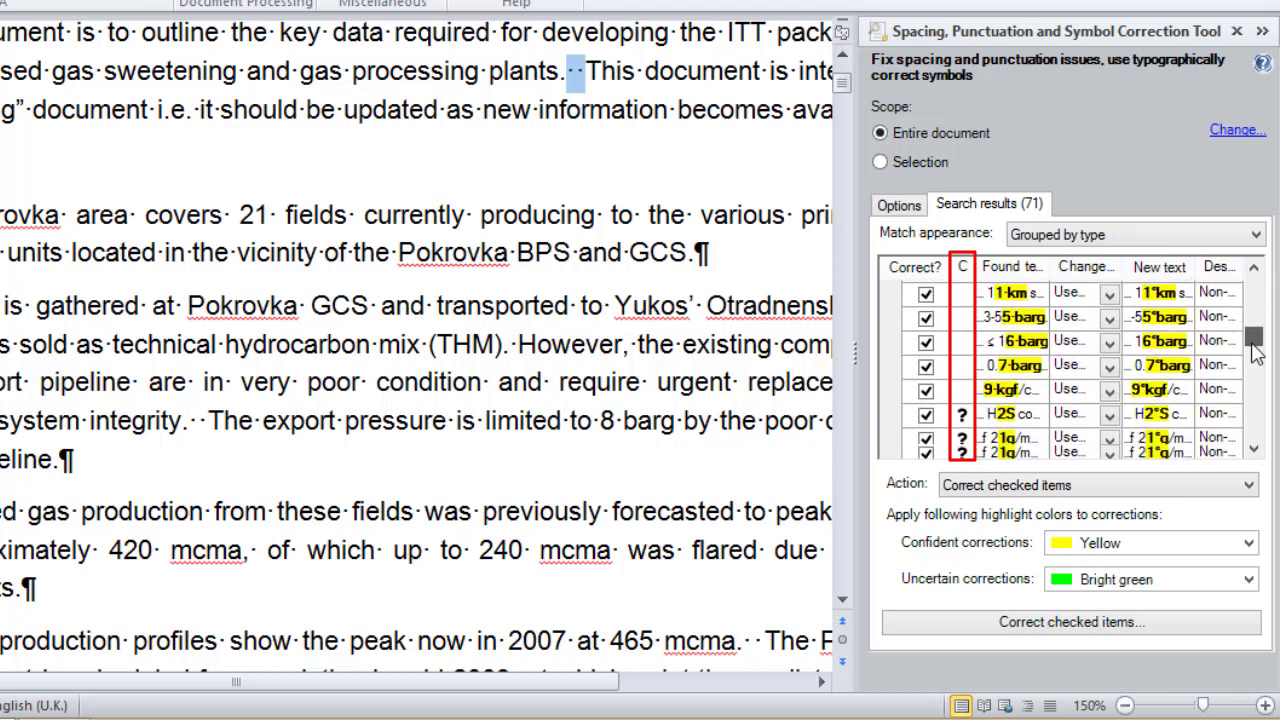
{"action": "left_click", "coordinate": [1005, 345]}
{"action": "left_click", "coordinate": [1008, 368]}
{"action": "left_click", "coordinate": [1003, 345]}
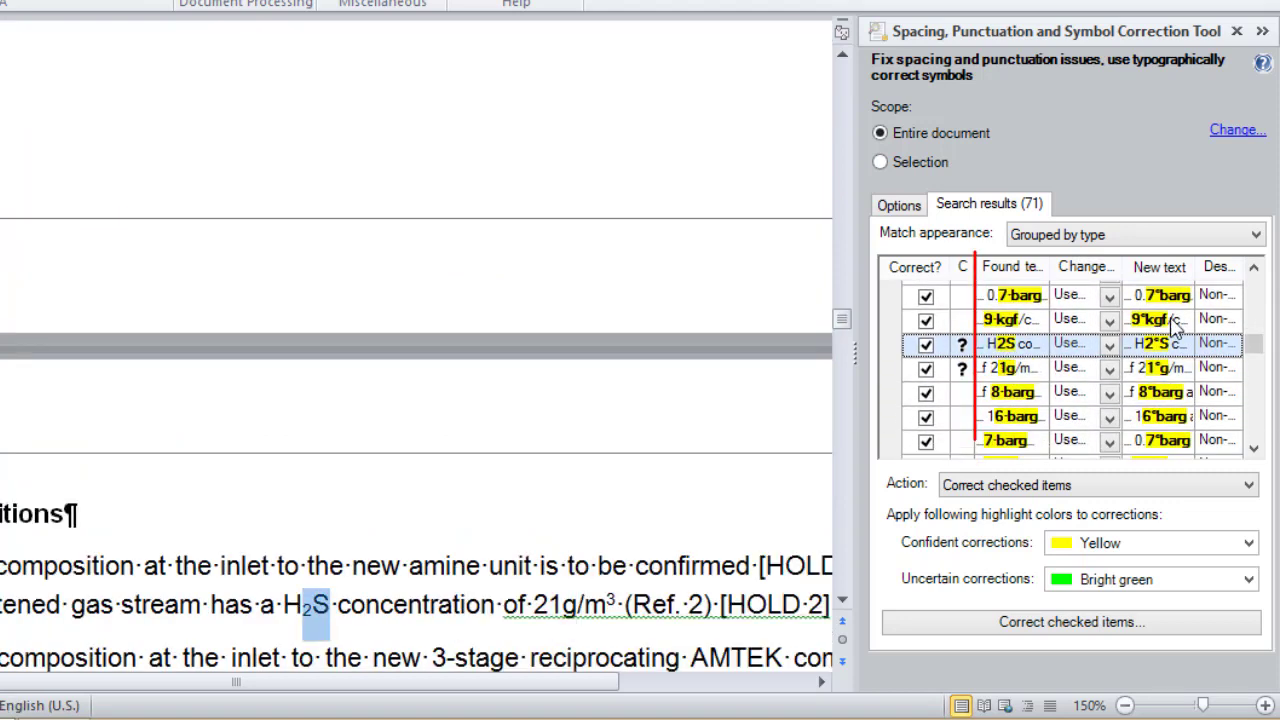
- Return to the first two excessive-space matches, locate them in the document, and view the change options of the first one
{"action": "left_click_drag", "start_coordinate": [1250, 342], "coordinate": [1250, 288]}
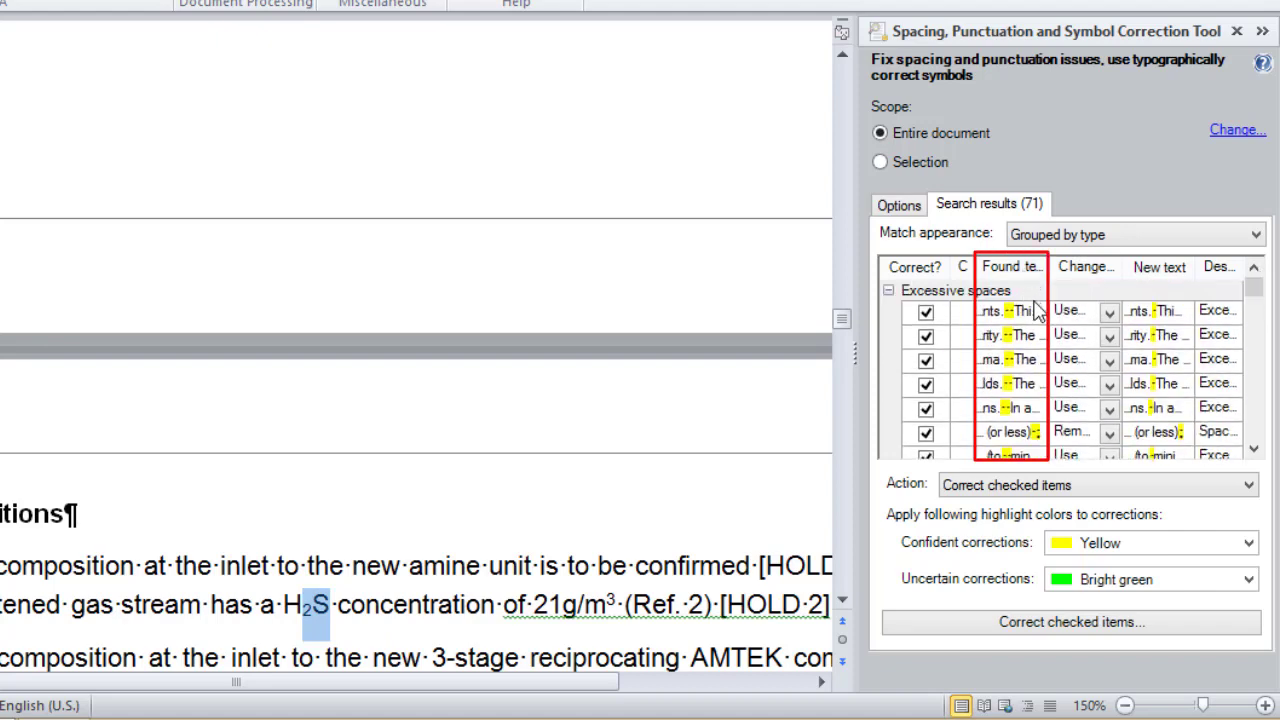
{"action": "left_click", "coordinate": [1036, 314]}
{"action": "left_click", "coordinate": [1032, 336]}
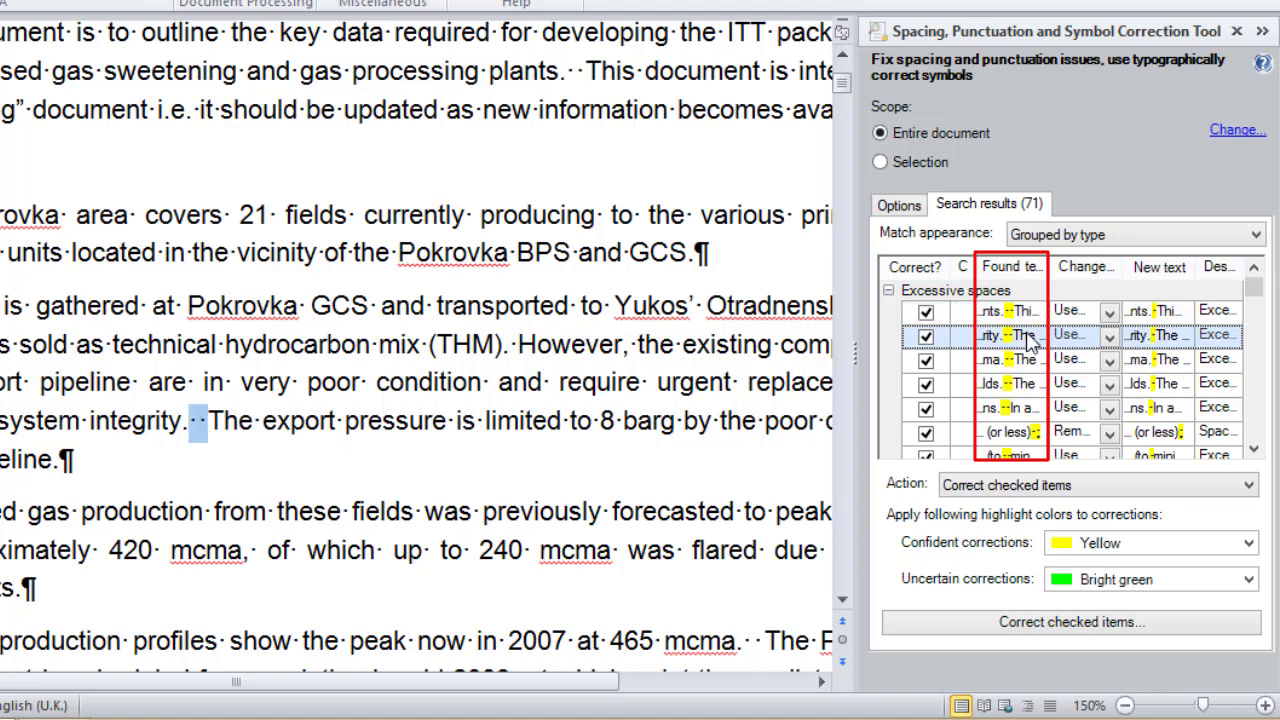
{"action": "left_click", "coordinate": [1028, 318]}
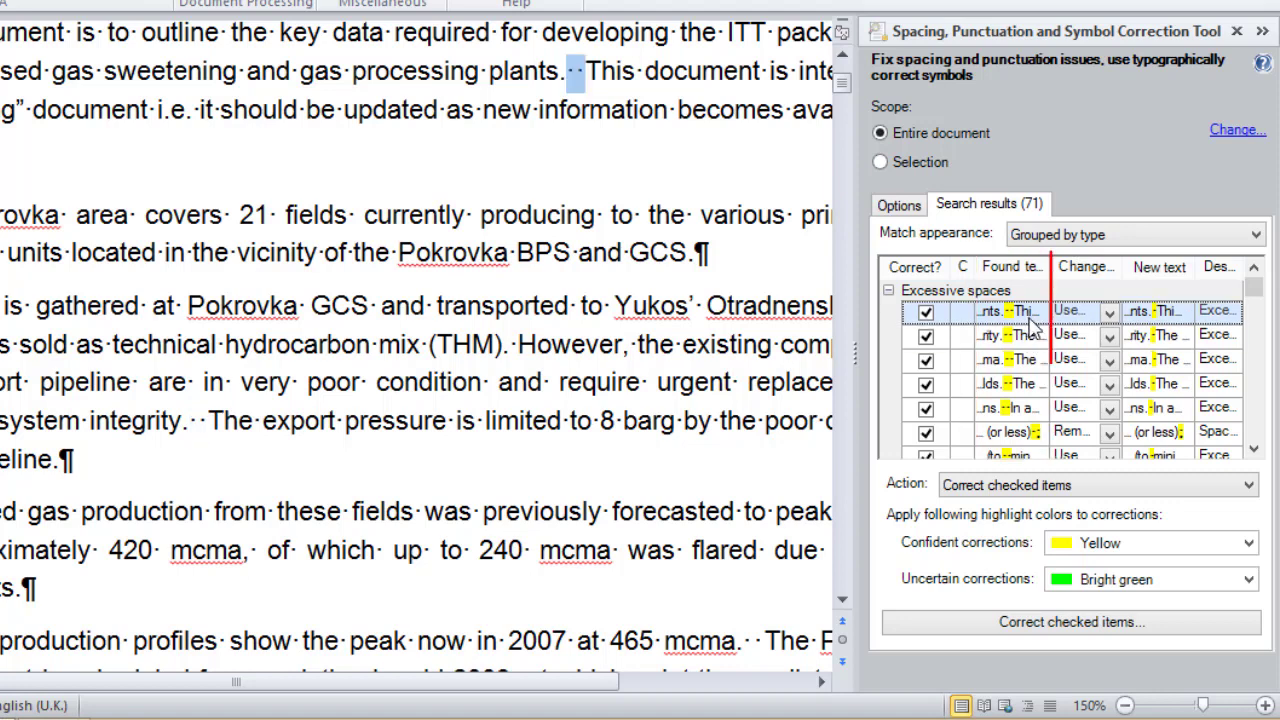
{"action": "left_click", "coordinate": [1110, 313]}
{"action": "left_click", "coordinate": [1046, 358]}
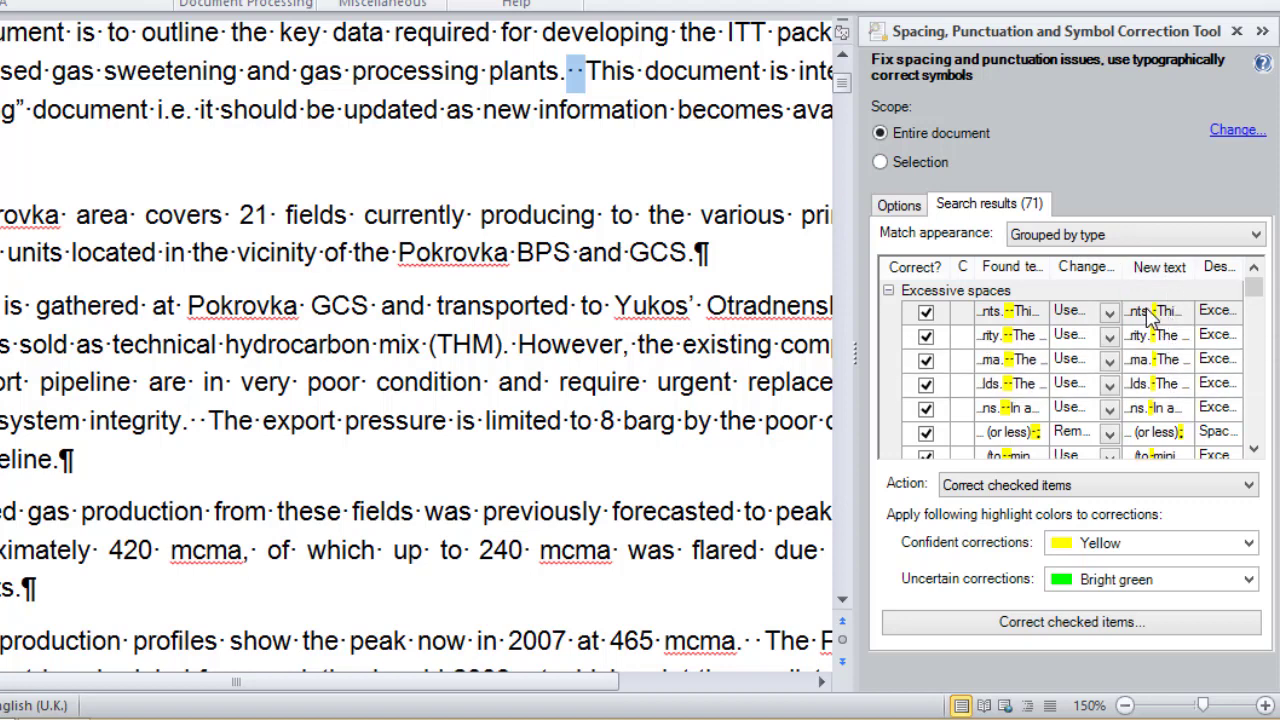
- Examine further excessive-space matches in the document, including "(or less) ;", "Figure 2.1.", "of 100%." and "2.3 below."
{"action": "left_click", "coordinate": [1012, 336]}
{"action": "left_click", "coordinate": [1022, 385]}
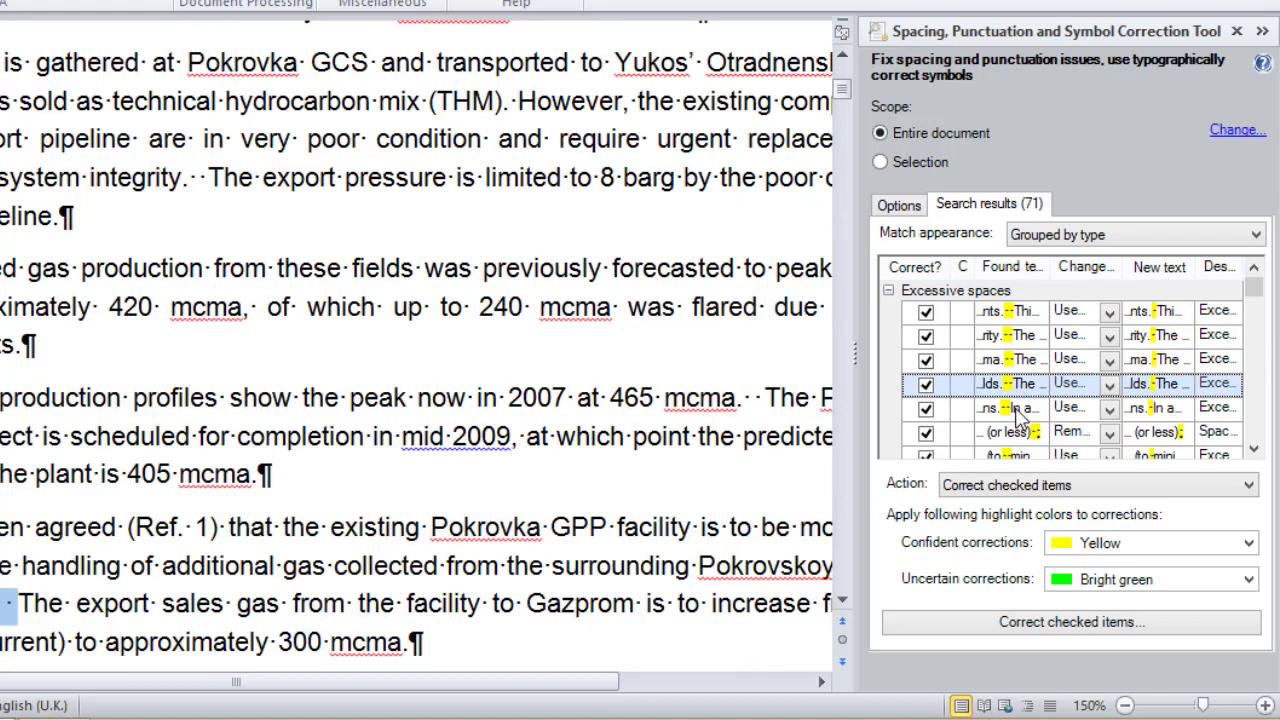
{"action": "left_click", "coordinate": [1018, 410]}
{"action": "left_click", "coordinate": [1032, 432]}
{"action": "scroll", "coordinate": [1035, 416], "scroll_direction": "down", "scroll_amount": 2}
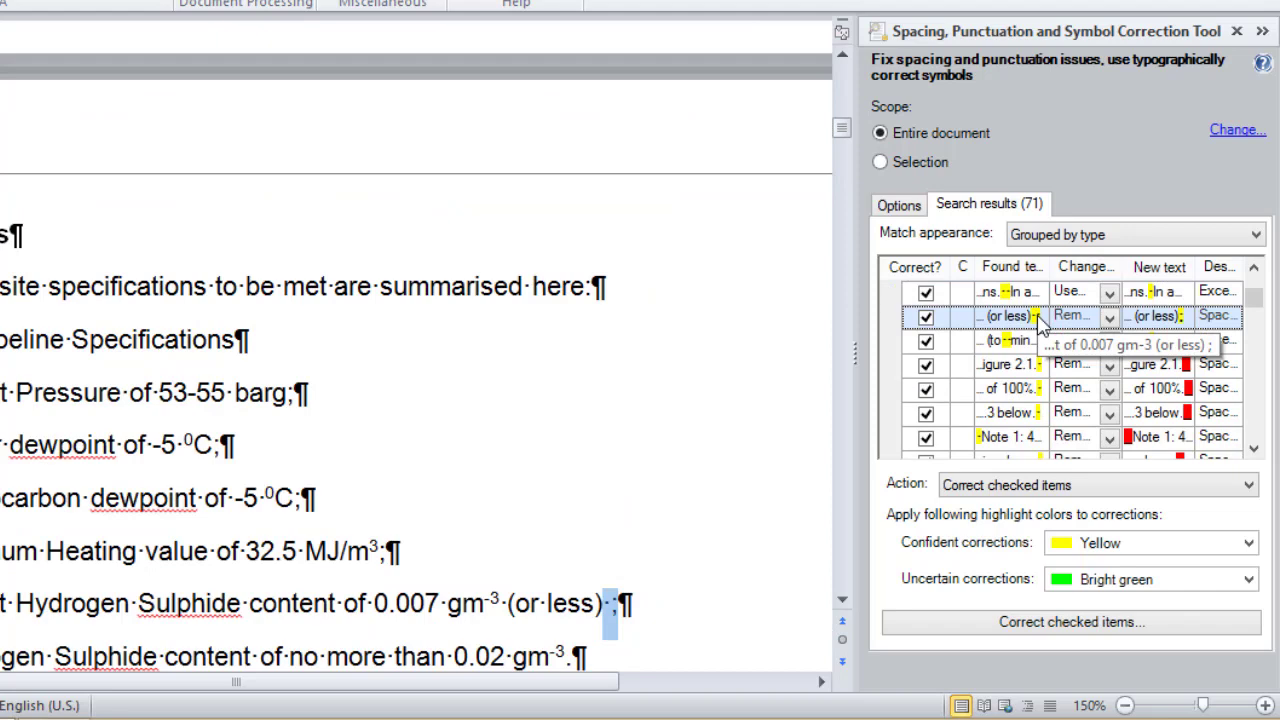
{"action": "left_click", "coordinate": [1010, 366]}
{"action": "left_click", "coordinate": [1016, 389]}
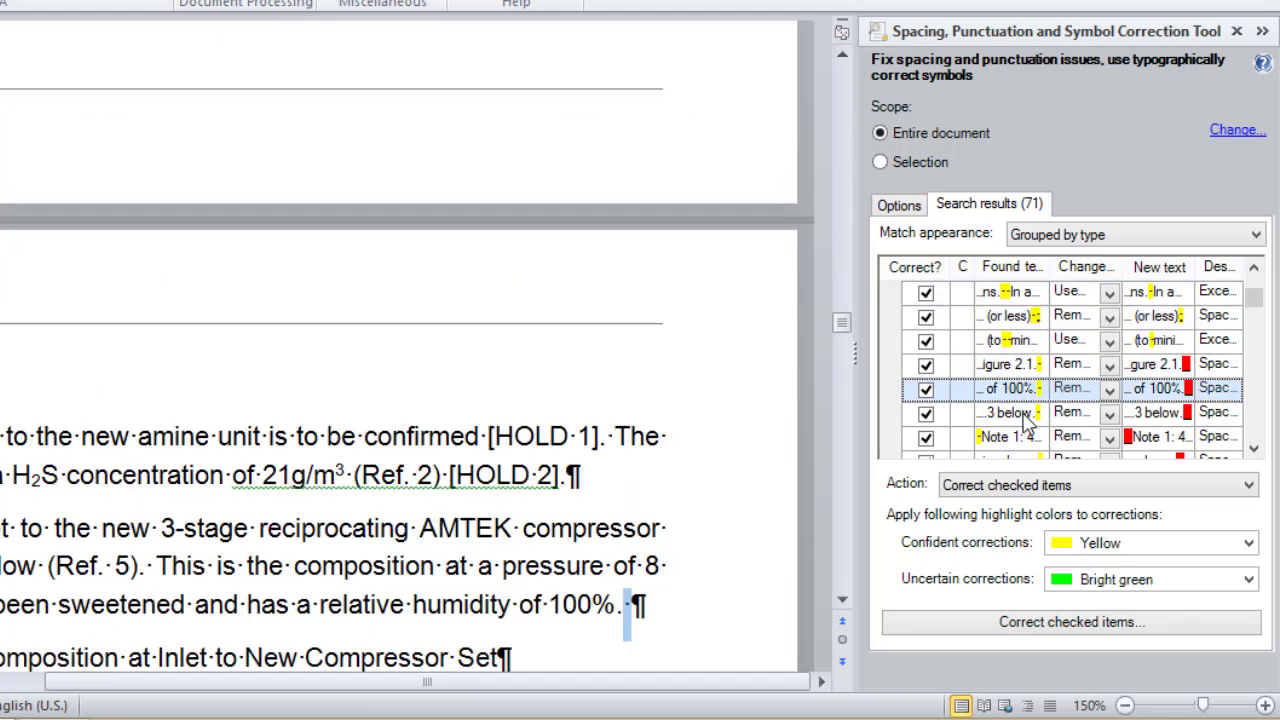
{"action": "left_click", "coordinate": [1026, 414]}
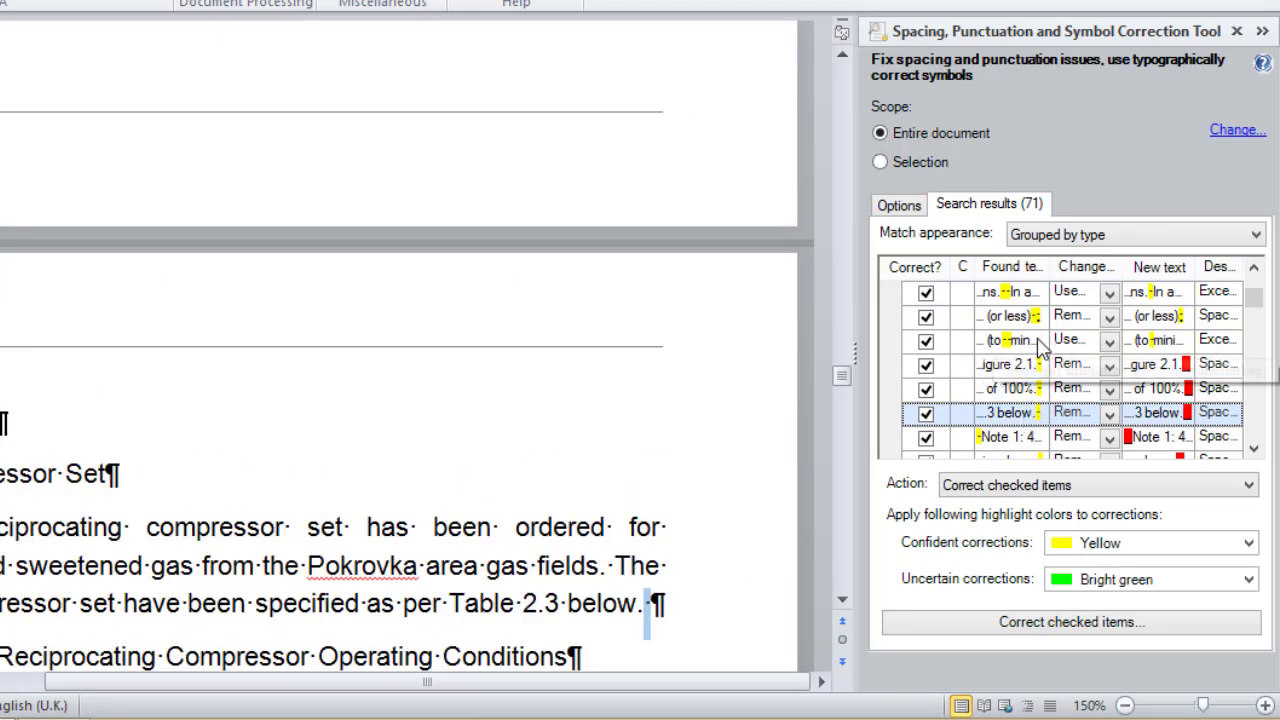
- Locate the first excessive-space matches in the document, and the missing-space matches at "Temperature ,oC" and "completion(mid-2009)"
{"action": "left_click", "coordinate": [1042, 342]}
{"action": "left_click", "coordinate": [1031, 318]}
{"action": "left_click", "coordinate": [1032, 294]}
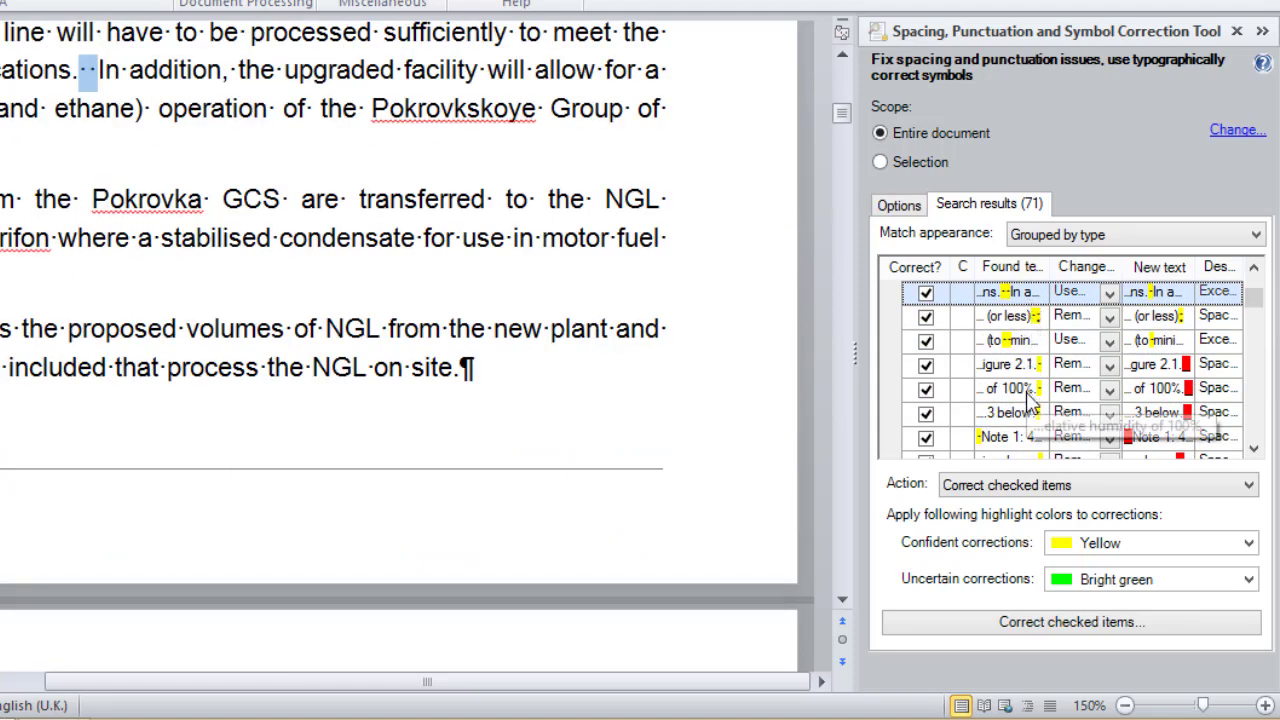
{"action": "scroll", "coordinate": [1033, 400], "scroll_direction": "down", "scroll_amount": 5}
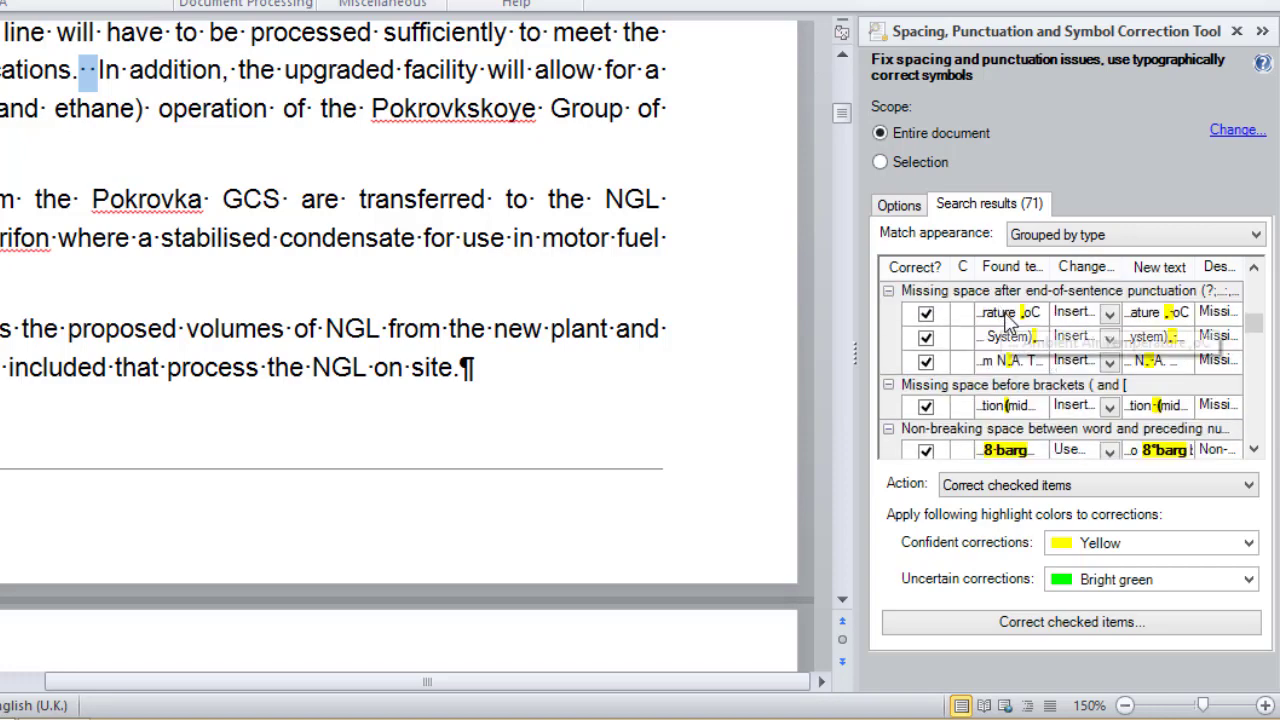
{"action": "left_click", "coordinate": [1012, 314]}
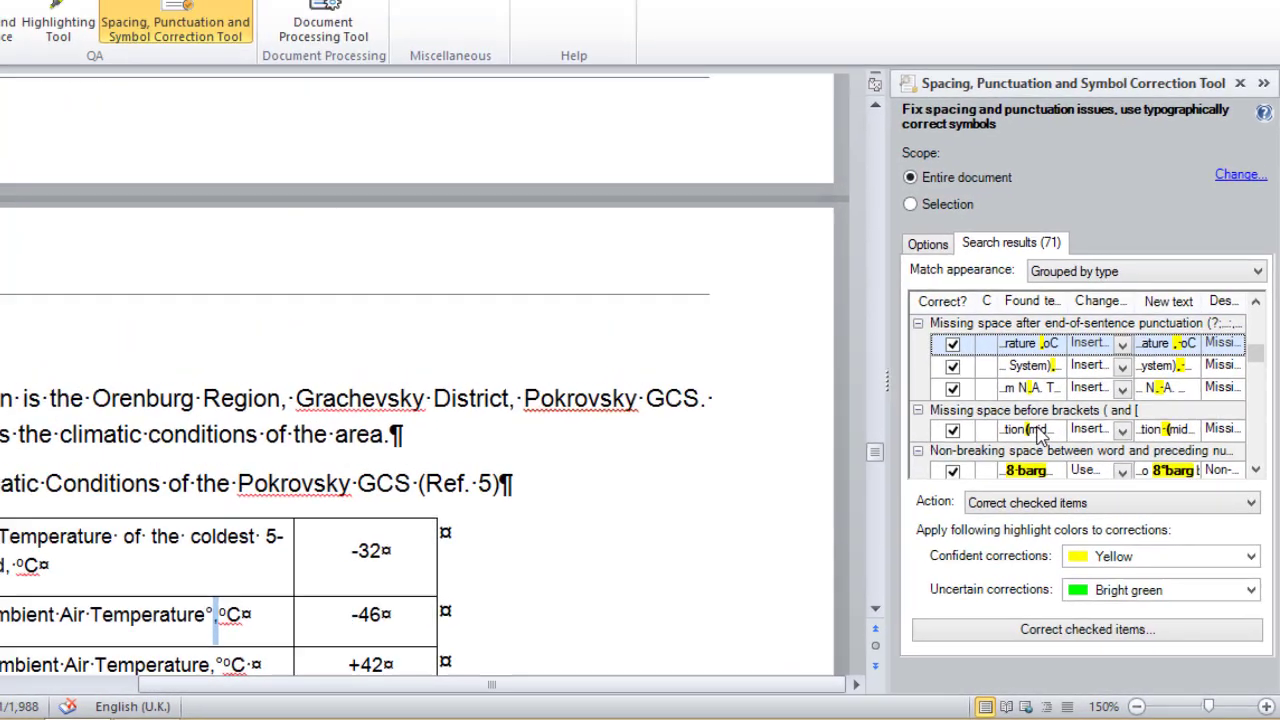
{"action": "left_click", "coordinate": [1020, 406]}
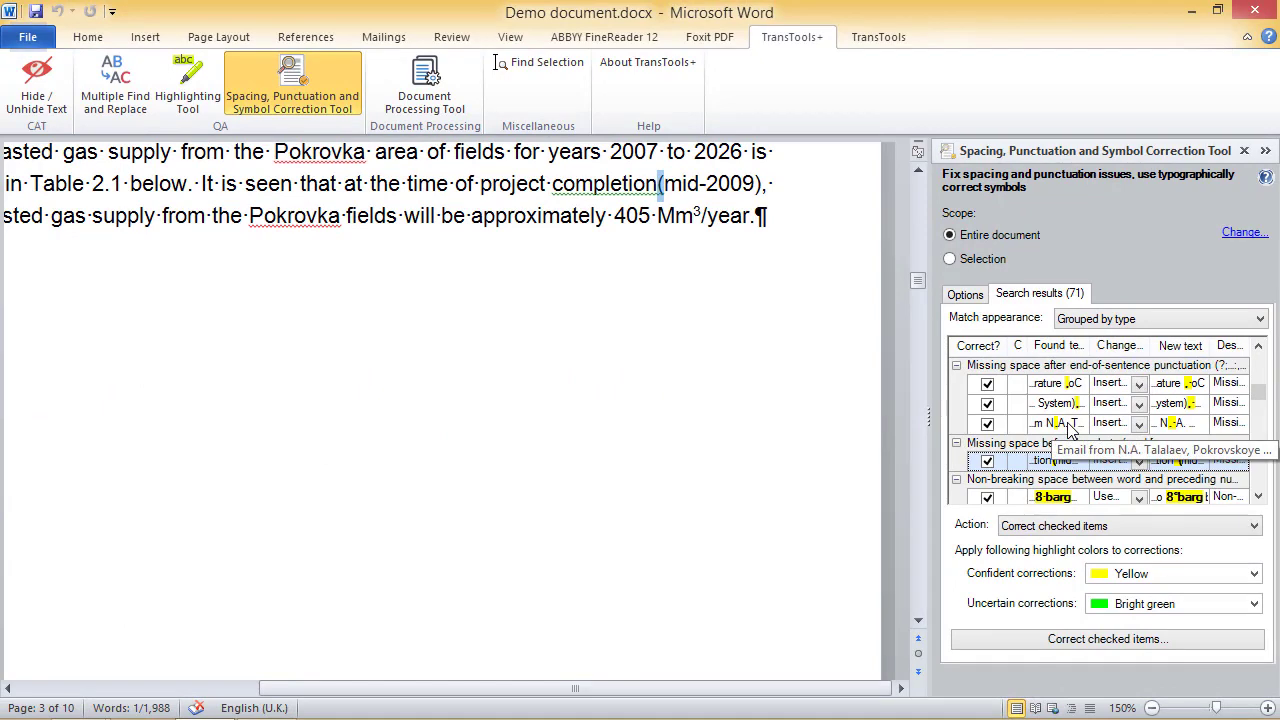
- Set the missing-space match inside the person's initials to insert 1 non-breaking space
{"action": "left_click", "coordinate": [1070, 424]}
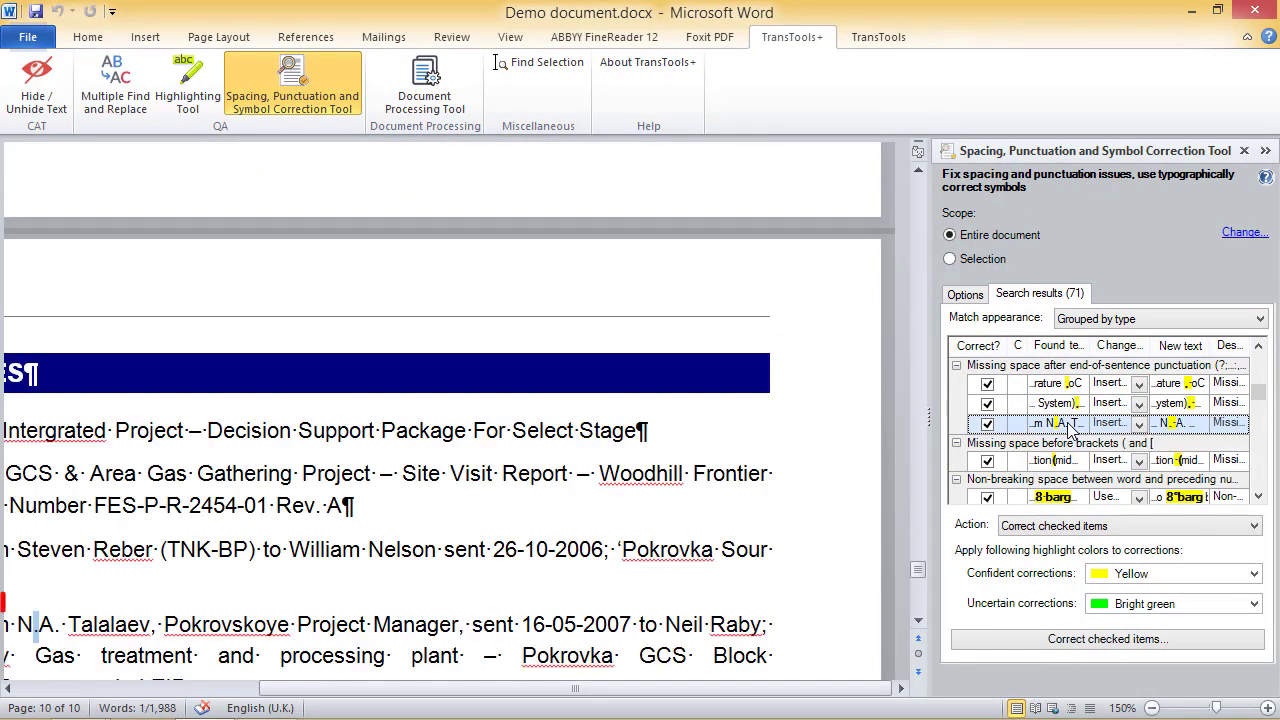
{"action": "left_click", "coordinate": [1139, 424]}
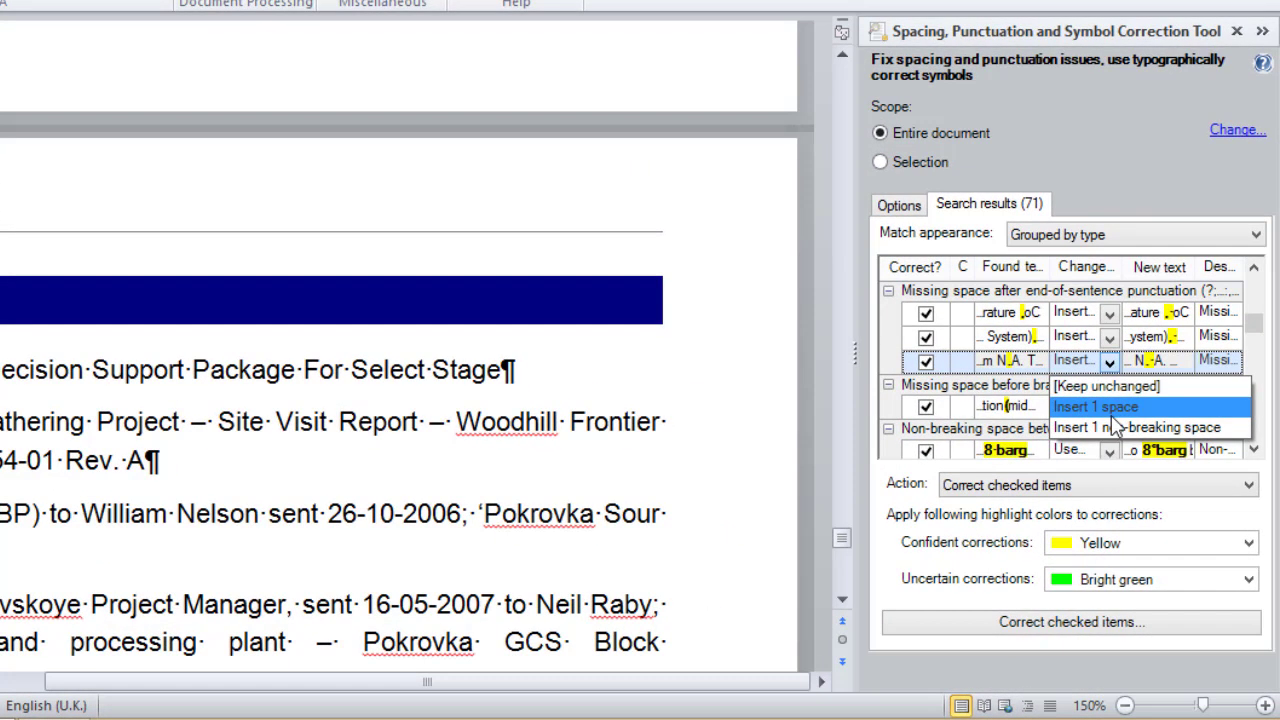
{"action": "left_click", "coordinate": [1100, 417]}
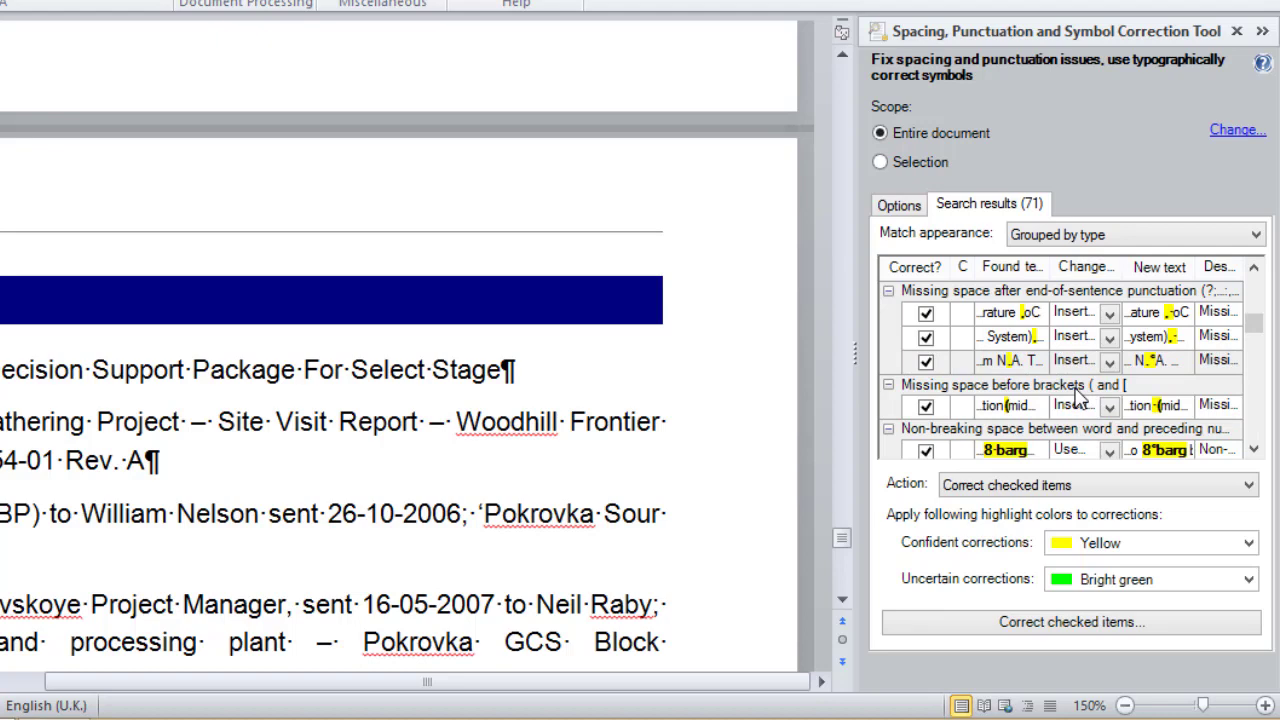
{"action": "left_click", "coordinate": [1109, 360]}
{"action": "left_click", "coordinate": [1100, 398]}
{"action": "scroll", "coordinate": [1030, 366], "scroll_direction": "down", "scroll_amount": 2}
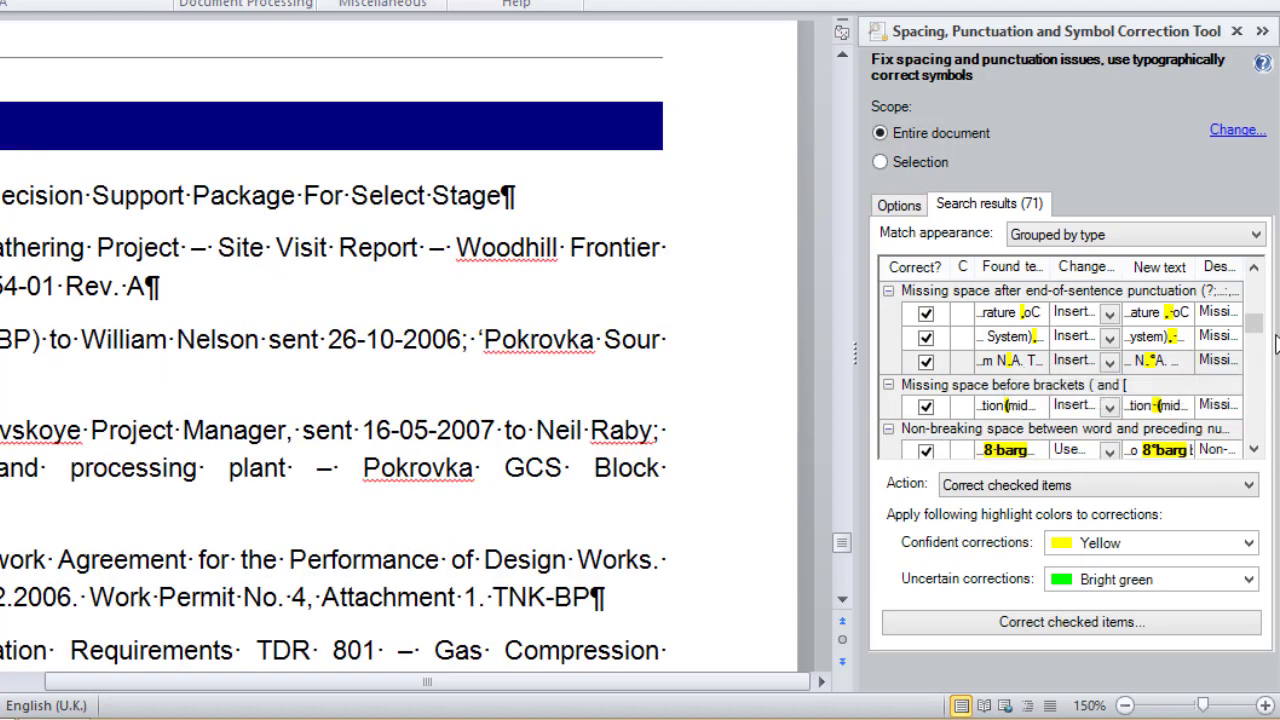
- Examine the non-breaking space matches between words and preceding numbers, including "8 barg", "11 km" and "21g/m³"
{"action": "scroll", "coordinate": [1256, 330], "scroll_direction": "down", "scroll_amount": 2}
{"action": "left_click", "coordinate": [1040, 343]}
{"action": "left_click", "coordinate": [1040, 366]}
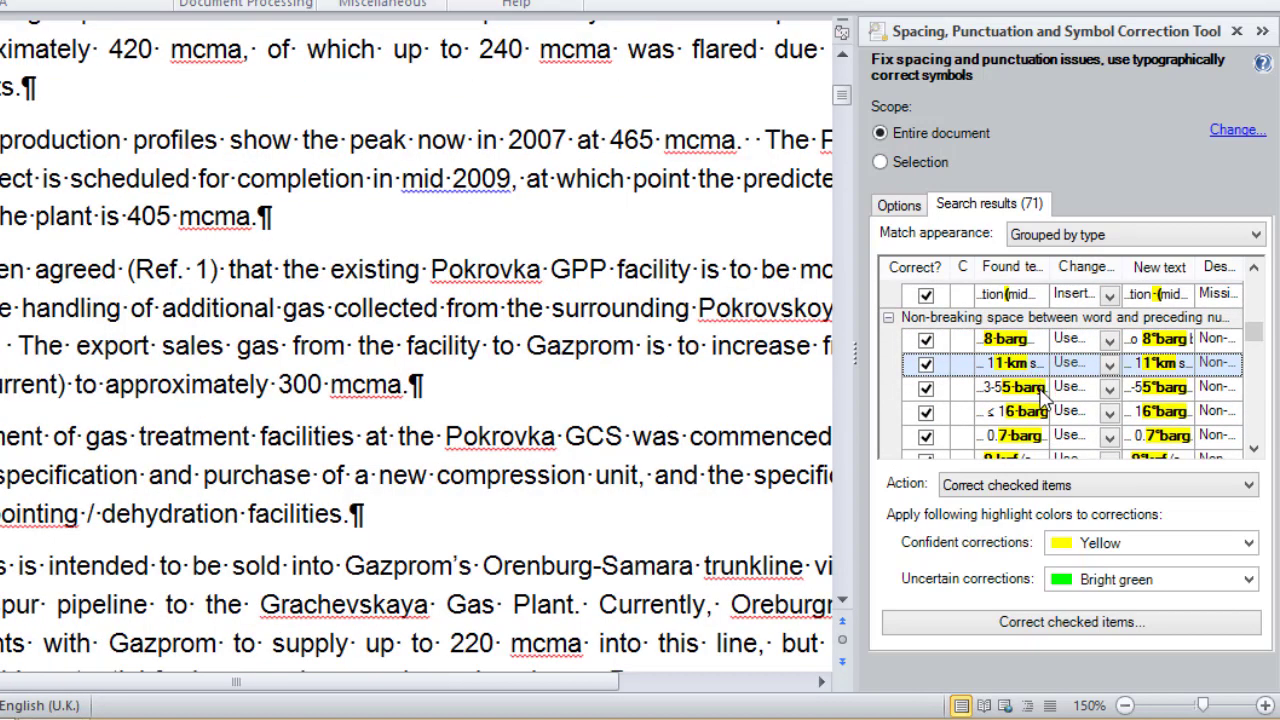
{"action": "scroll", "coordinate": [1040, 395], "scroll_direction": "down", "scroll_amount": 1}
{"action": "left_click", "coordinate": [1025, 445]}
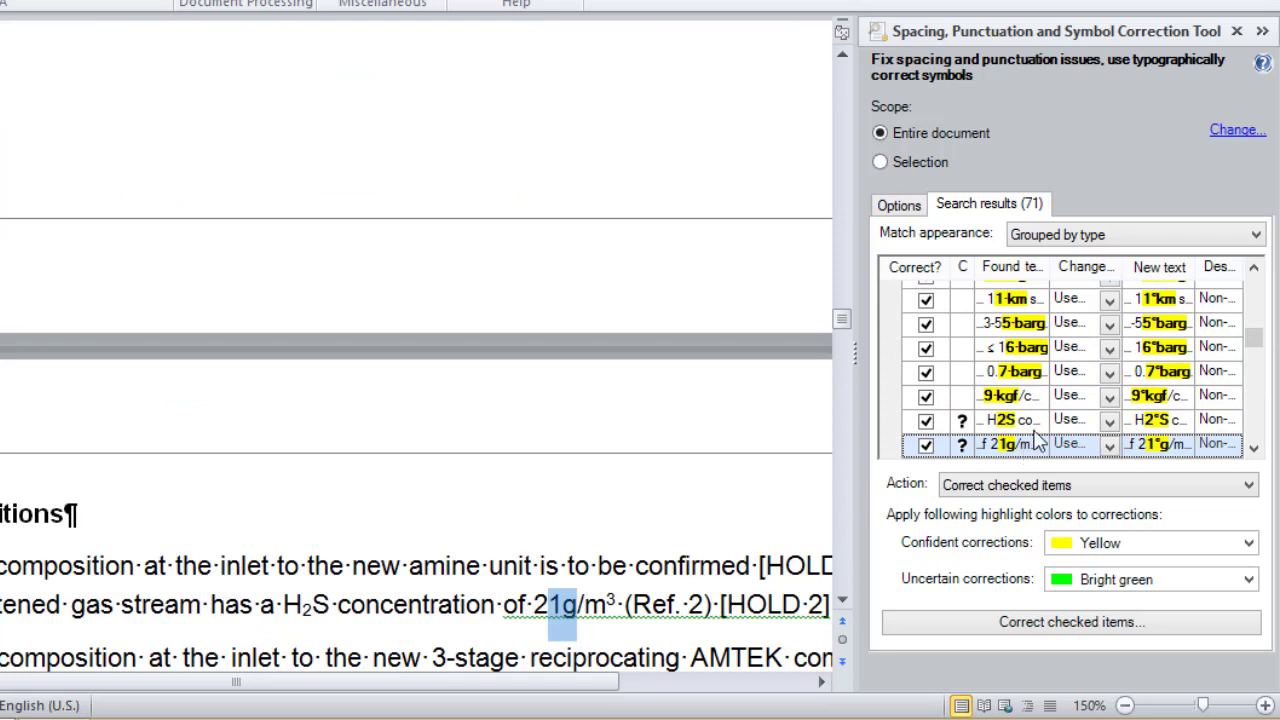
- Exclude the uncertain "H2S" match from correction and locate the "21g/m³" match in the document
{"action": "left_click", "coordinate": [1037, 420]}
{"action": "scroll", "coordinate": [1038, 405], "scroll_direction": "down", "scroll_amount": 1}
{"action": "scroll", "coordinate": [1035, 400], "scroll_direction": "down", "scroll_amount": 1}
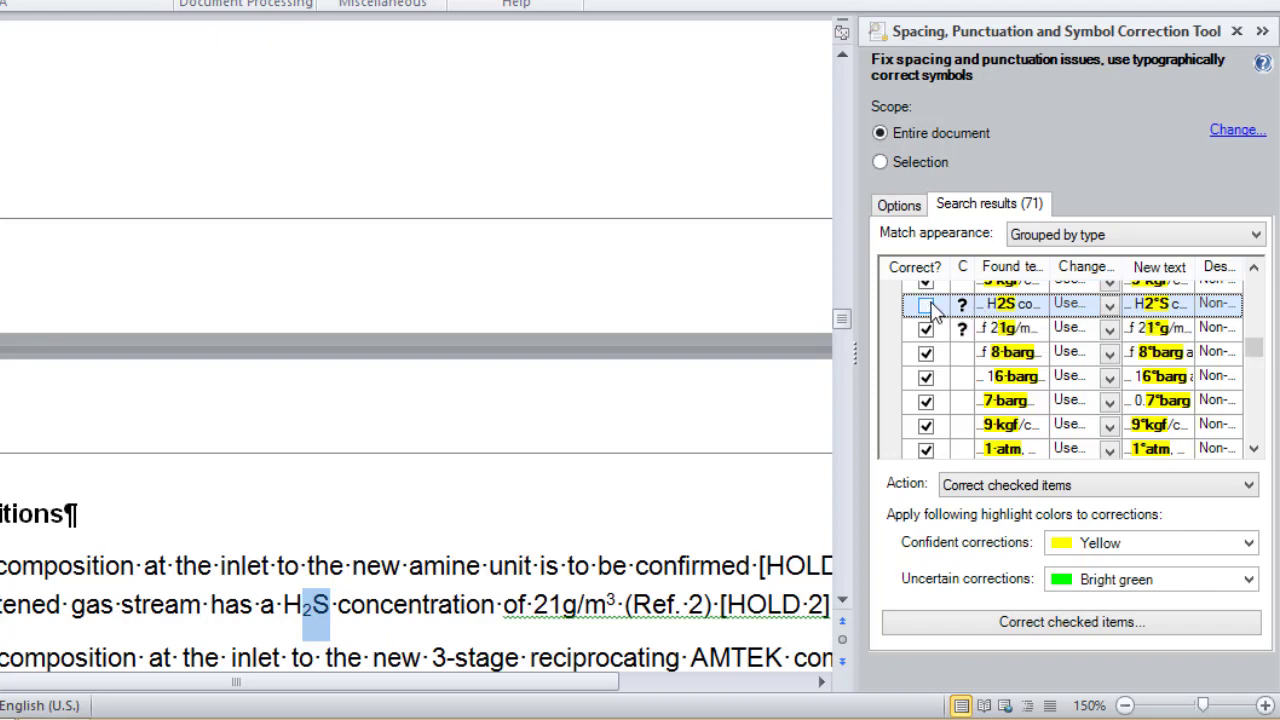
{"action": "left_click", "coordinate": [1008, 331]}
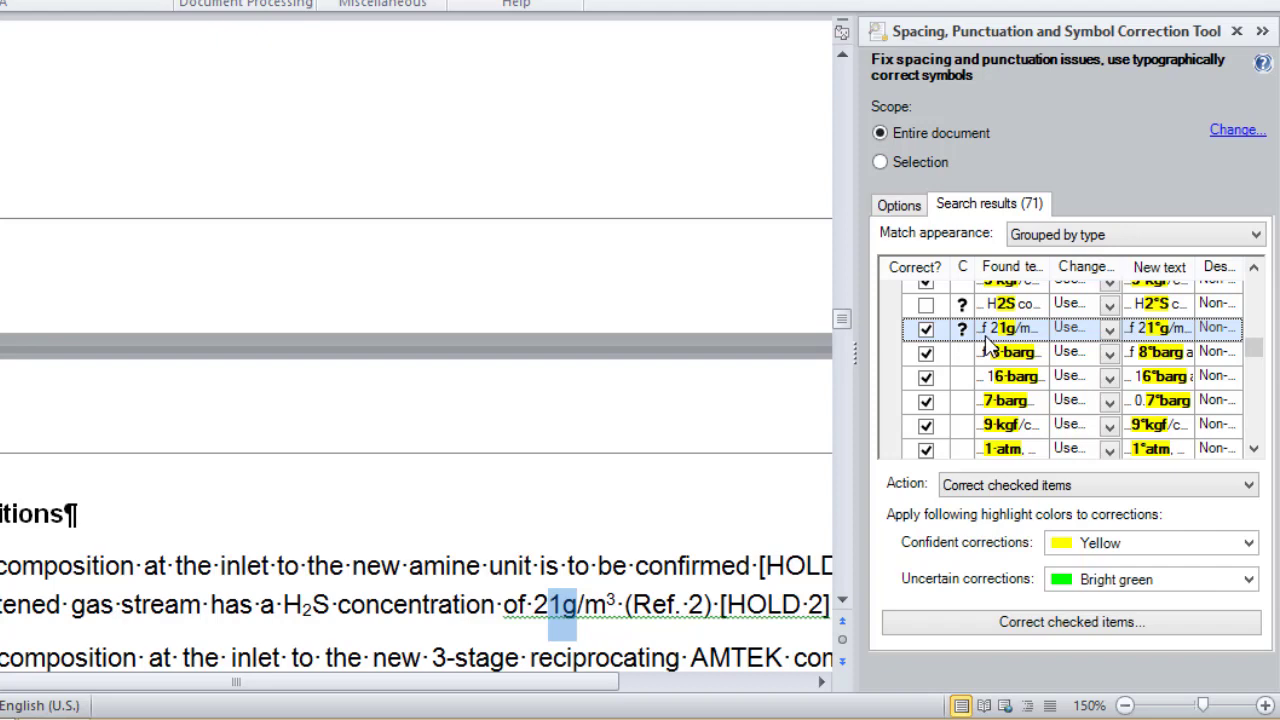
- Examine the non-breaking space matches between words and following numbers, including "Ref. 1", "Table 2" and "Figure 2"
{"action": "scroll", "coordinate": [1000, 345], "scroll_direction": "down", "scroll_amount": 3}
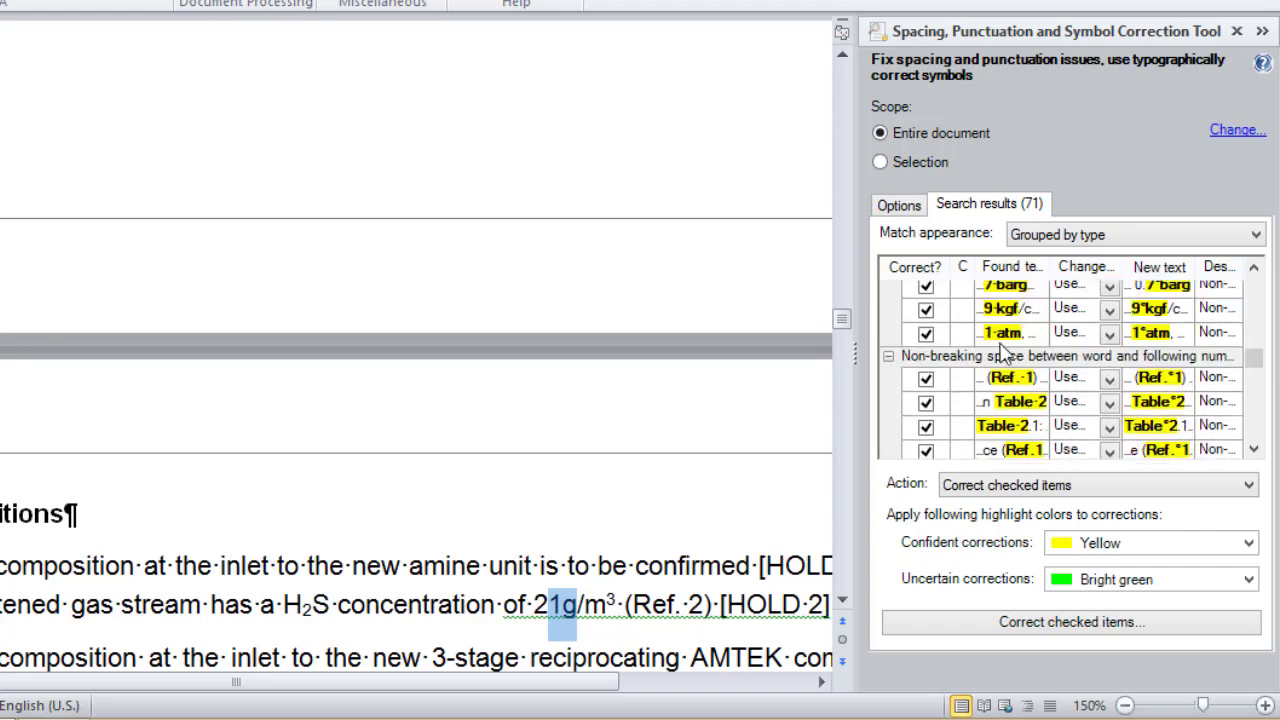
{"action": "left_click", "coordinate": [1018, 321]}
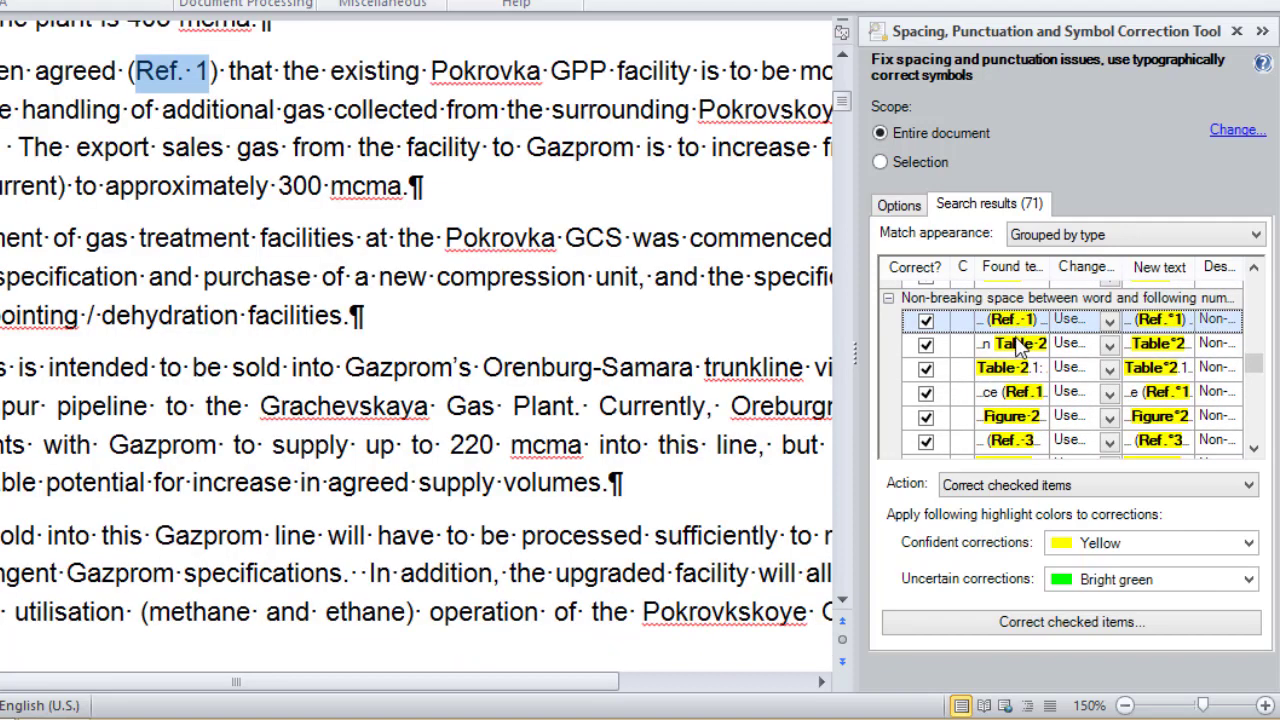
{"action": "left_click", "coordinate": [1020, 345]}
{"action": "left_click", "coordinate": [1018, 368]}
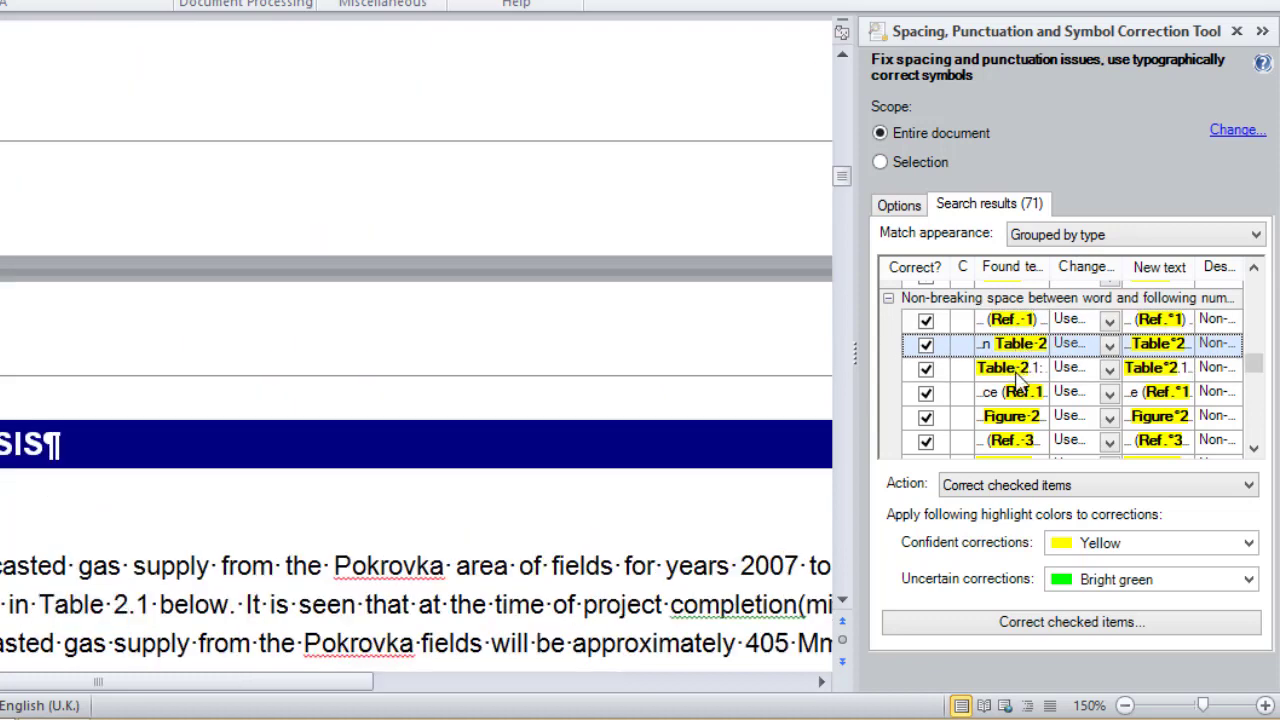
{"action": "left_click", "coordinate": [1018, 396]}
{"action": "left_click", "coordinate": [1018, 418]}
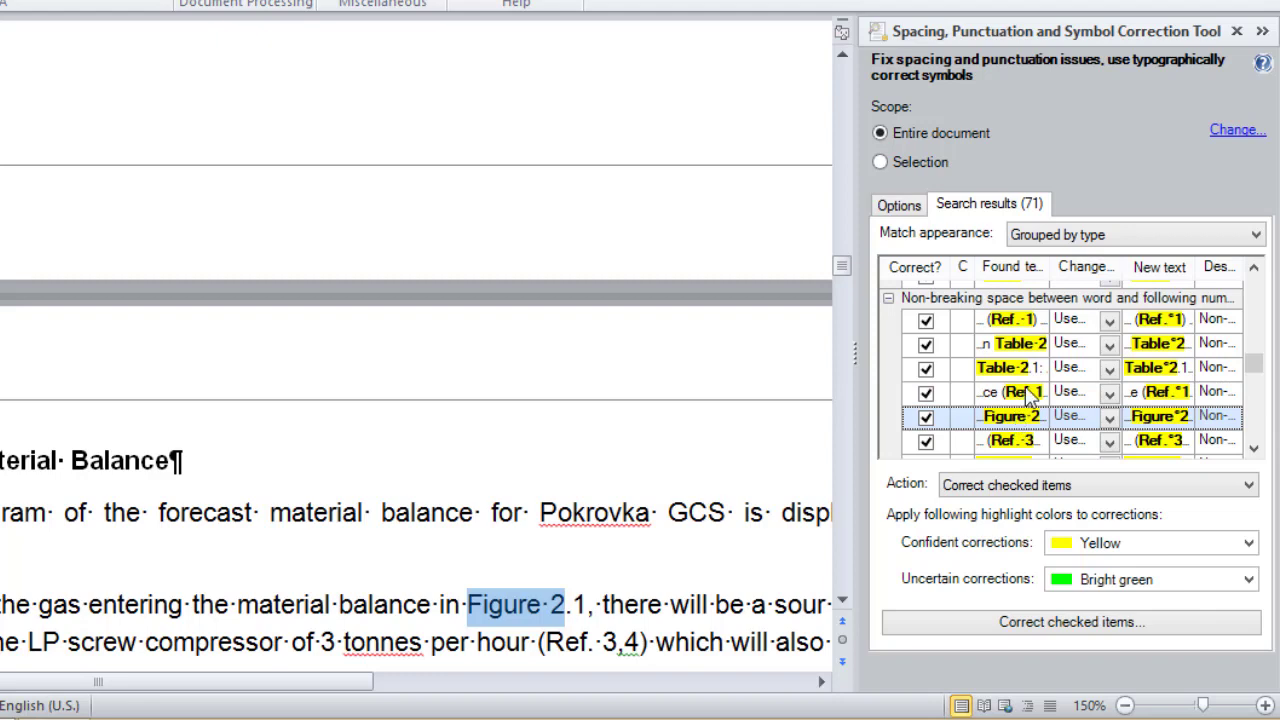
- Examine the incorrect degree sign matches in the document, including both "-5 0C" dewpoints, "45 0C", "40oC" and "45 oC"
{"action": "scroll", "coordinate": [1030, 395], "scroll_direction": "down", "scroll_amount": 6}
{"action": "scroll", "coordinate": [1030, 390], "scroll_direction": "down", "scroll_amount": 8}
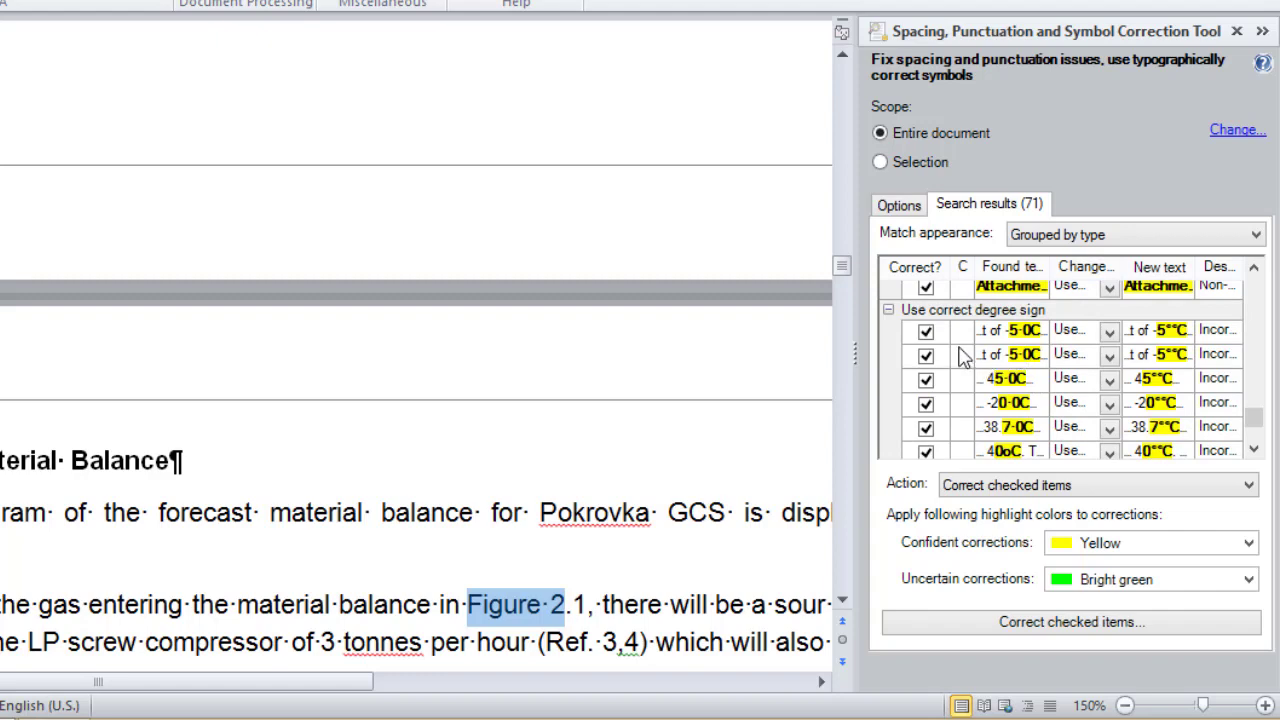
{"action": "left_click", "coordinate": [1025, 335]}
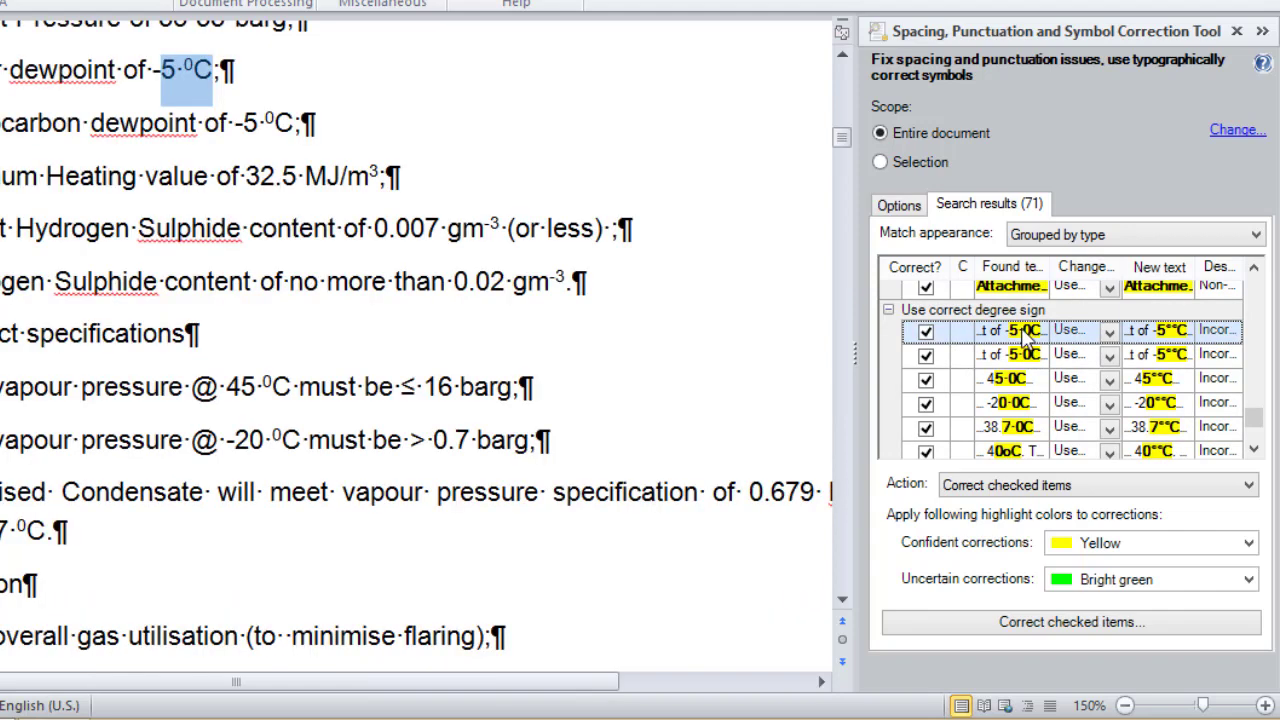
{"action": "left_click", "coordinate": [1020, 358]}
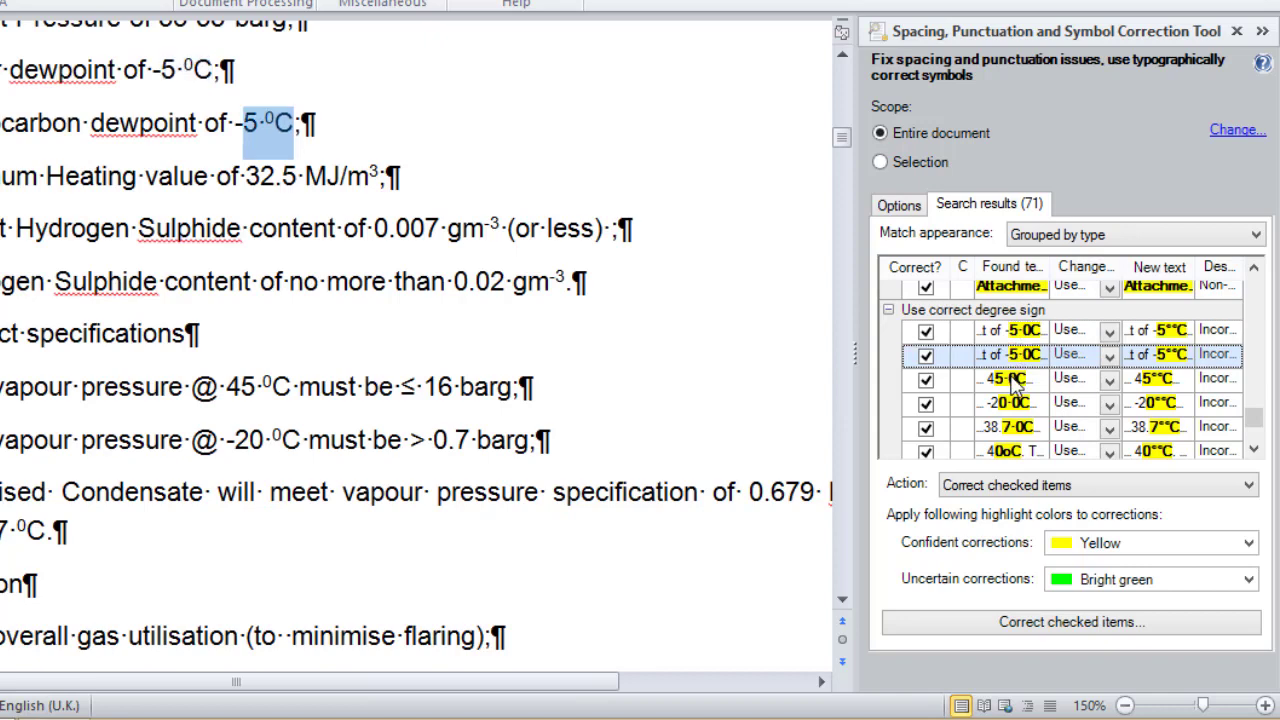
{"action": "left_click", "coordinate": [1015, 386]}
{"action": "scroll", "coordinate": [1015, 383], "scroll_direction": "down", "scroll_amount": 1}
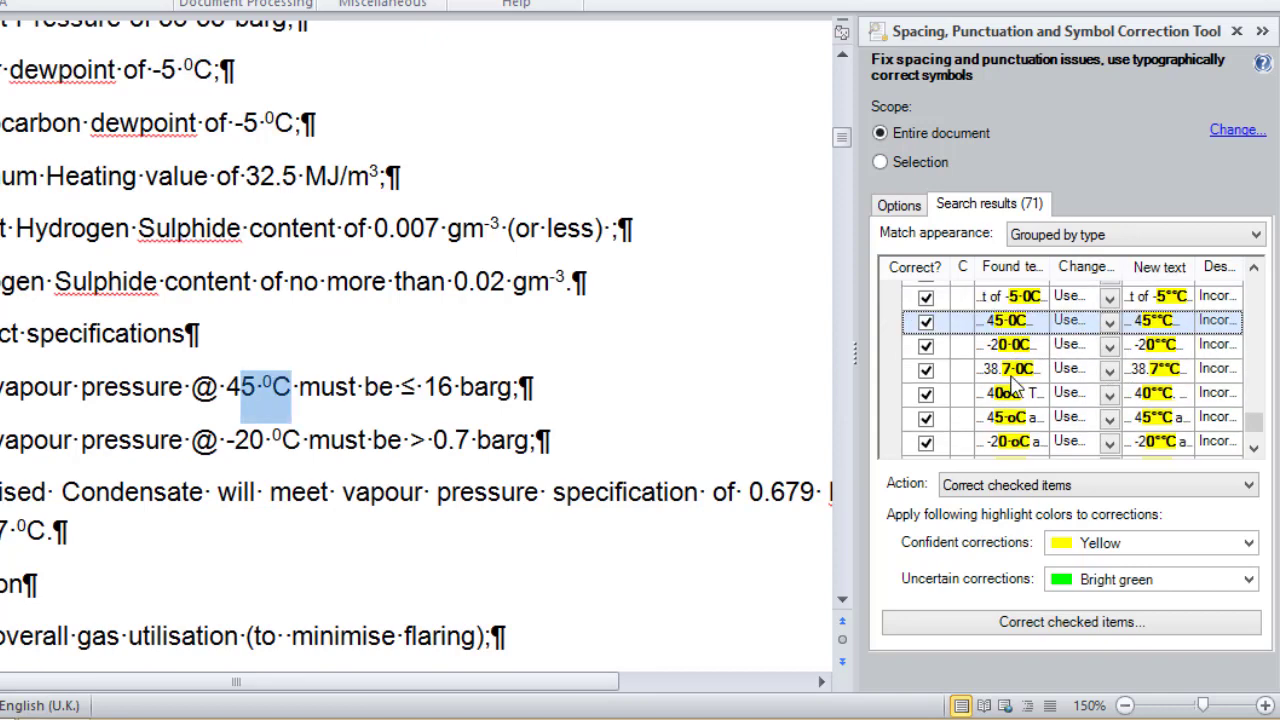
{"action": "left_click", "coordinate": [1018, 395]}
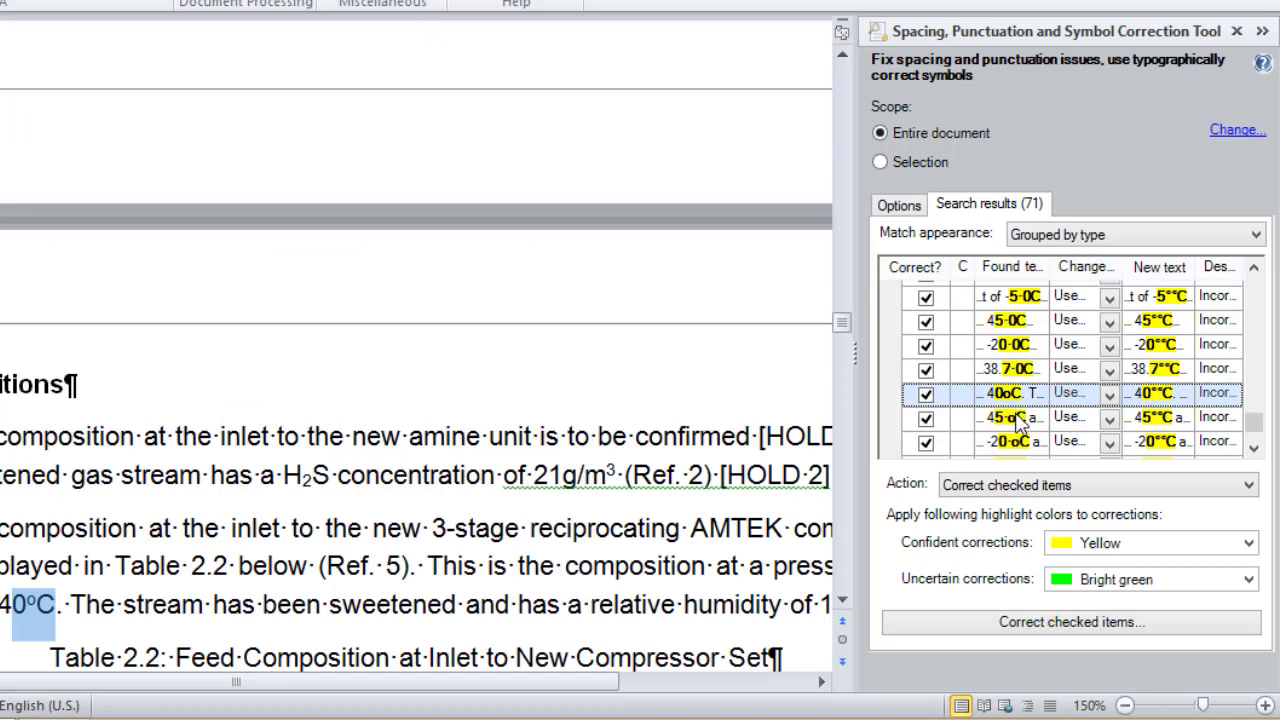
{"action": "left_click", "coordinate": [1018, 418]}
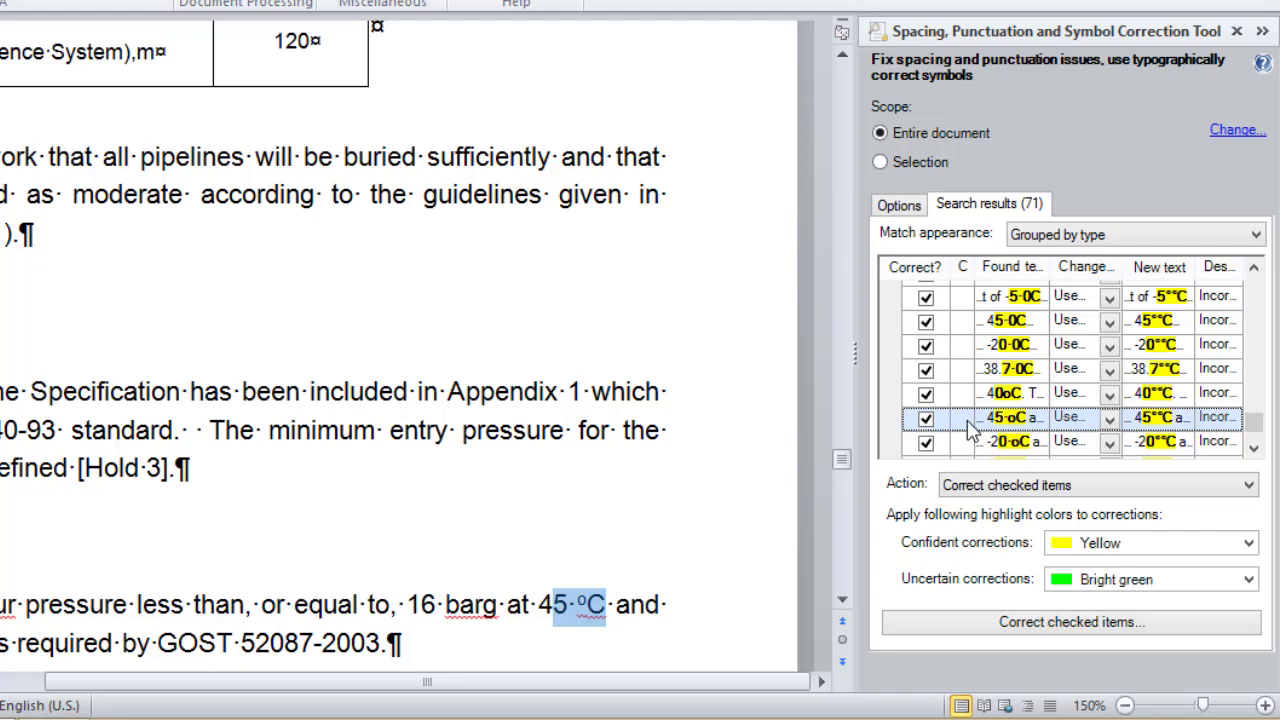
{"action": "scroll", "coordinate": [972, 428], "scroll_direction": "down", "scroll_amount": 1}
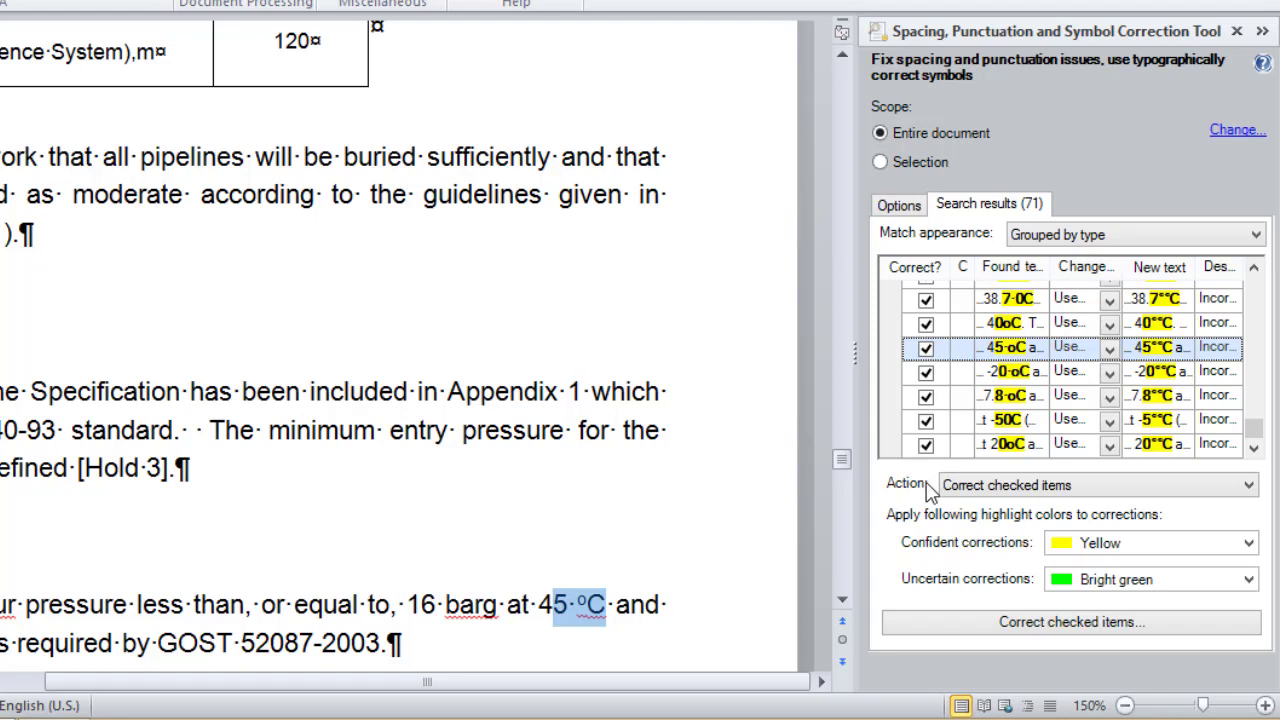
- Try the "Highlight checked items" action and restore "Correct checked items"
{"action": "left_click", "coordinate": [956, 487]}
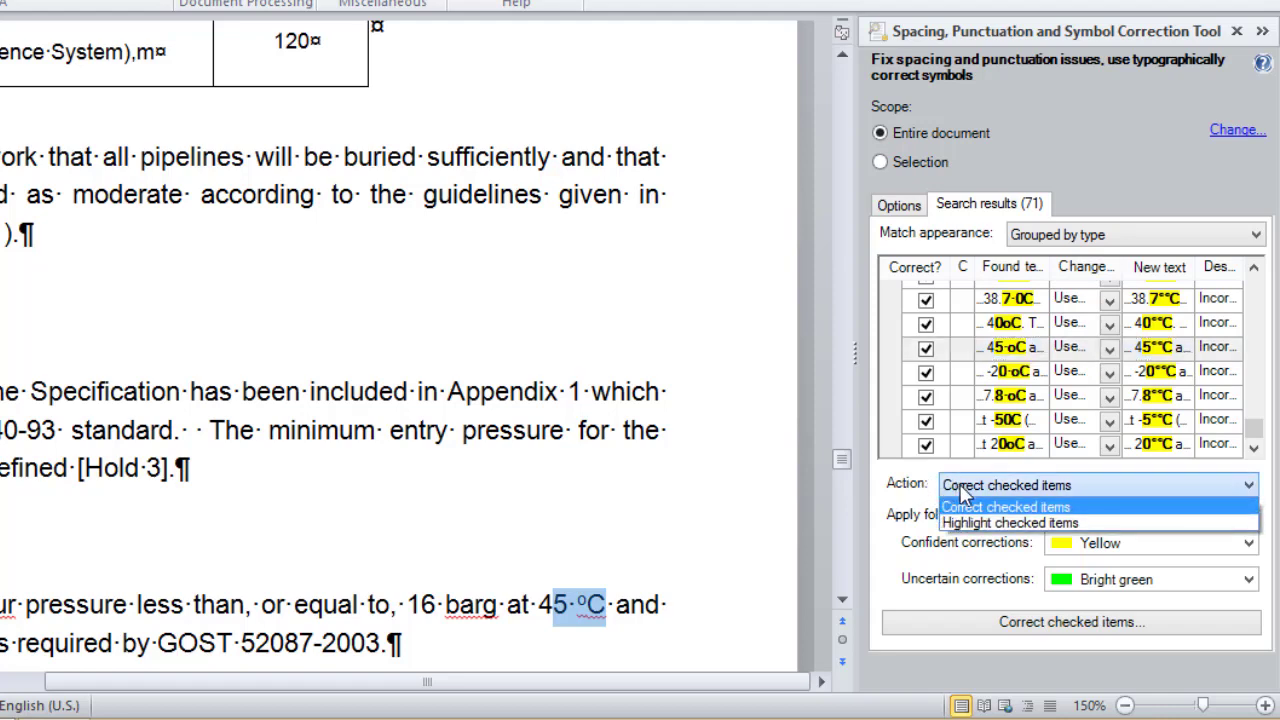
{"action": "left_click", "coordinate": [968, 520]}
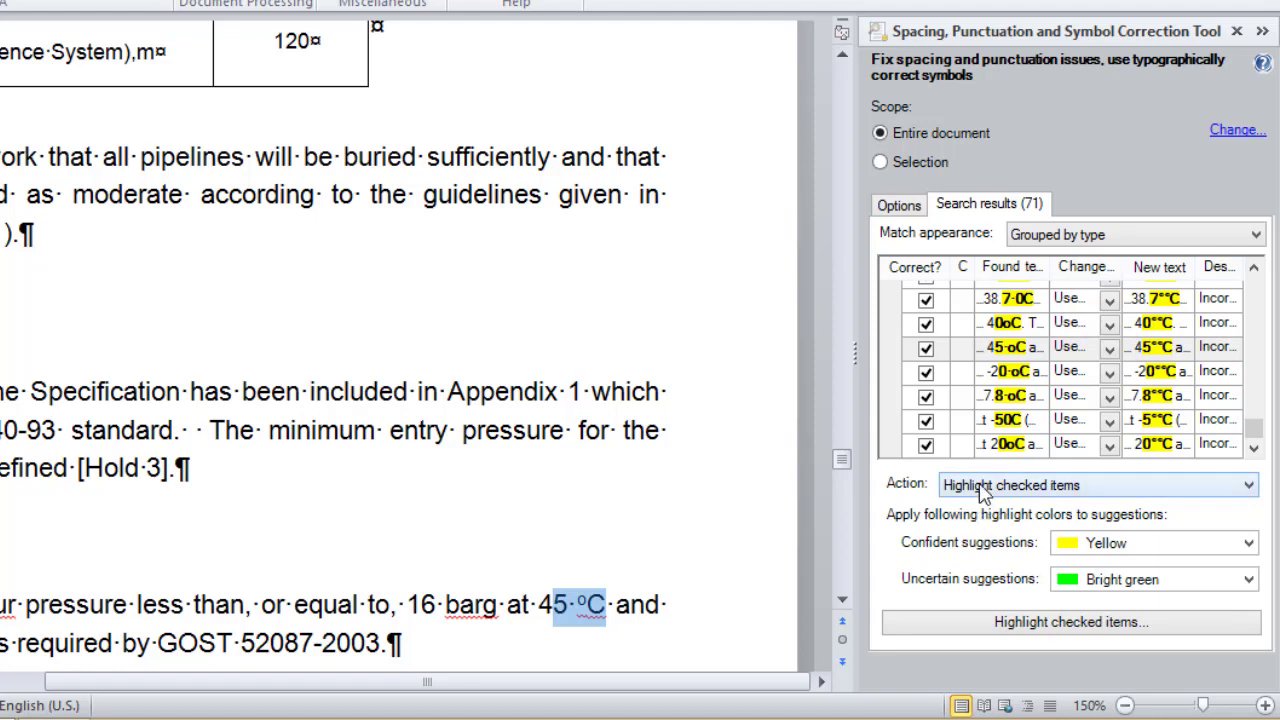
{"action": "left_click", "coordinate": [984, 490]}
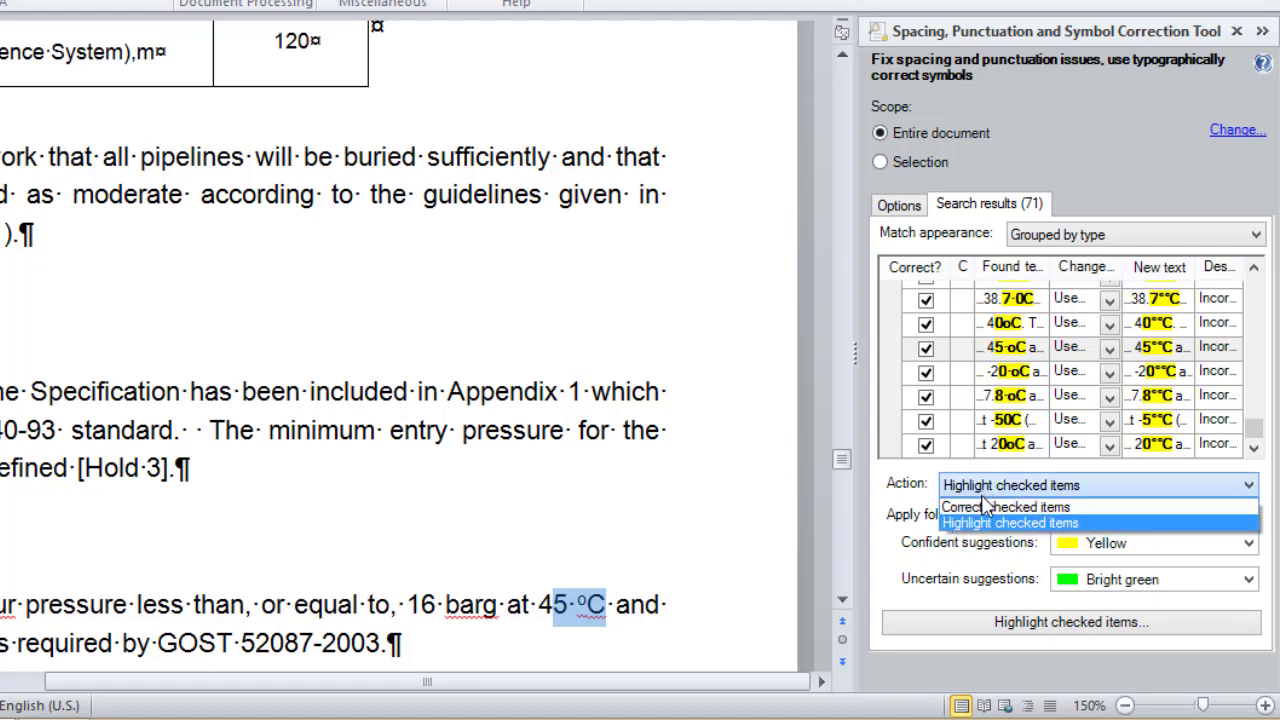
{"action": "left_click", "coordinate": [985, 507]}
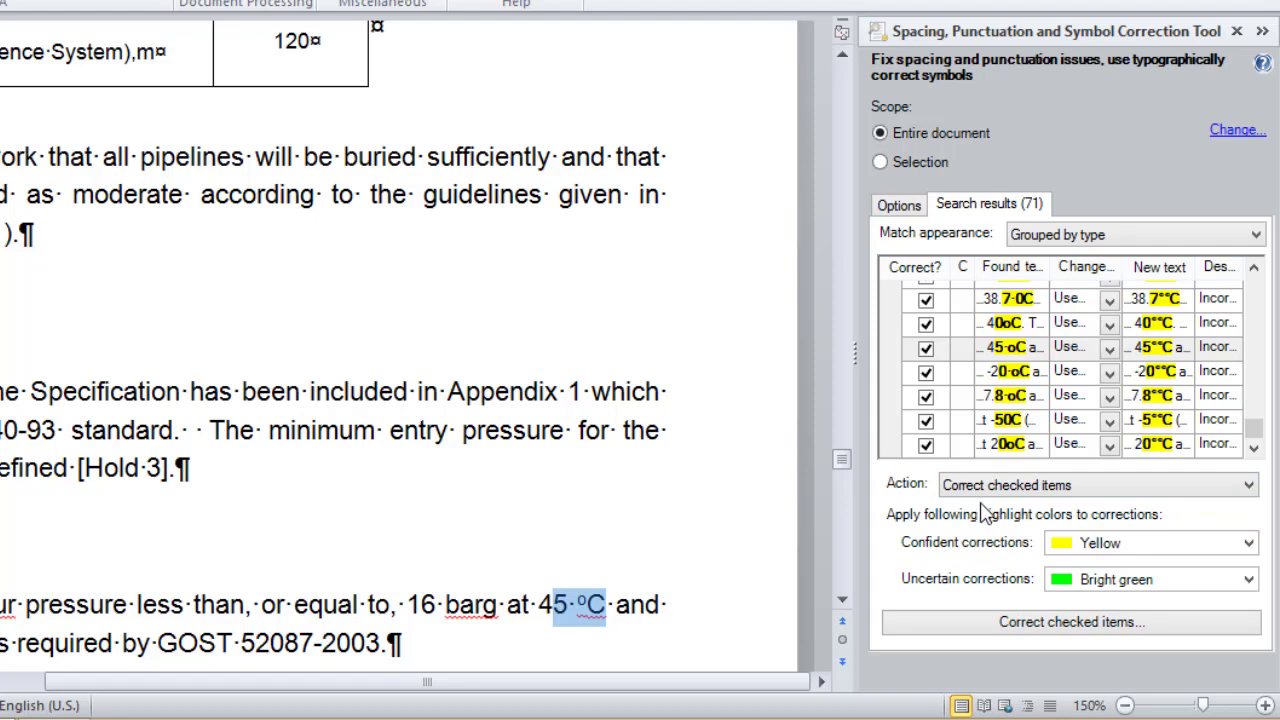
- Try "Do not highlight" for confident corrections and restore the Yellow highlight color
{"action": "left_click", "coordinate": [1028, 538]}
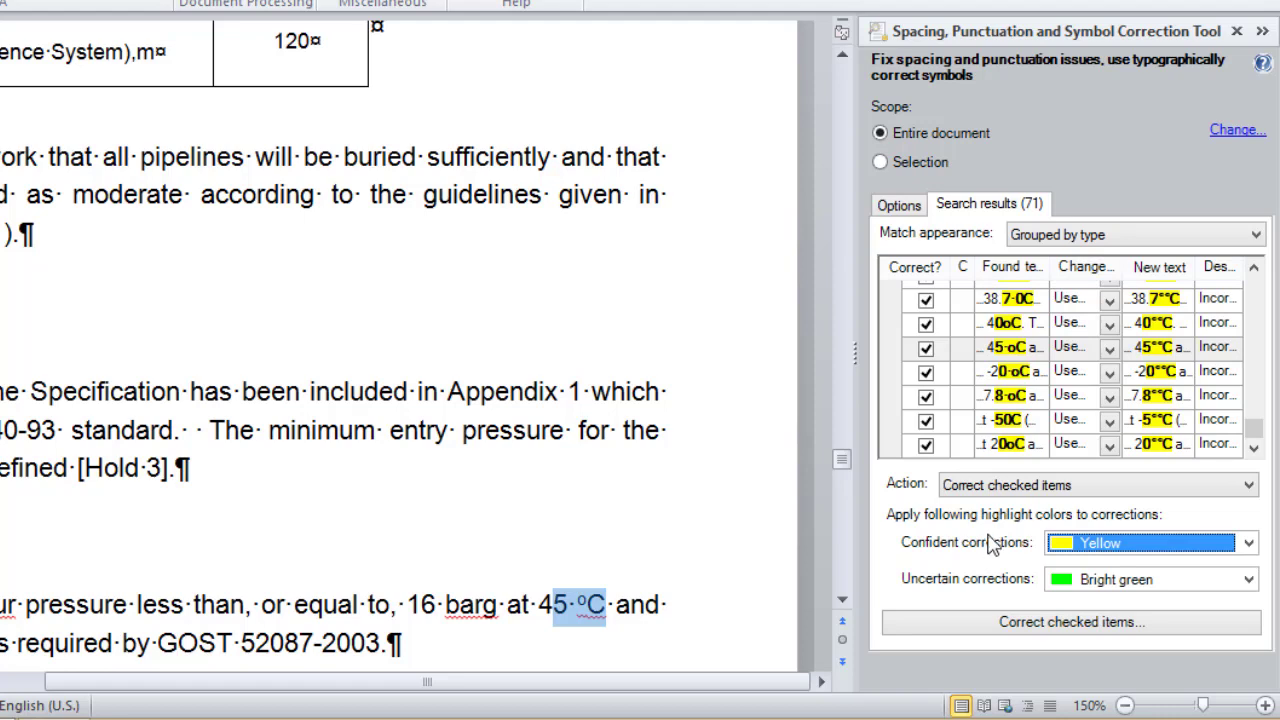
{"action": "key", "text": "Tab"}
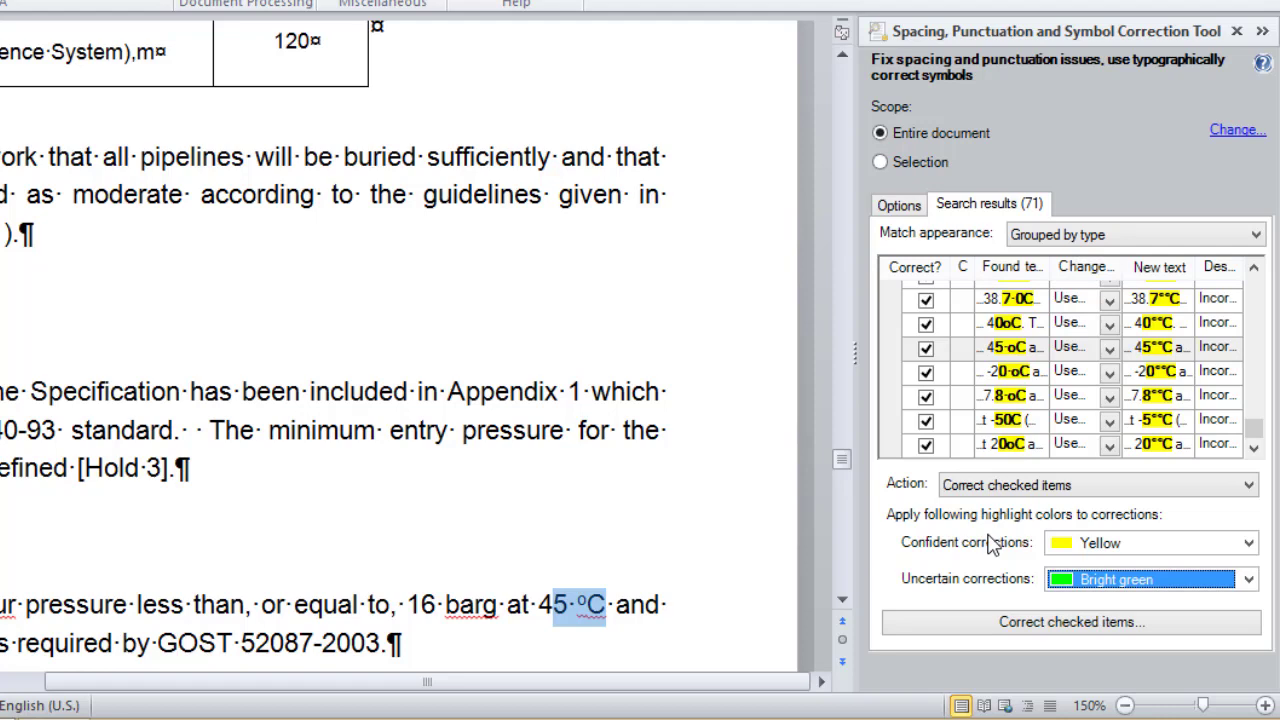
{"action": "key", "text": "shift+Tab"}
{"action": "left_click", "coordinate": [1068, 545]}
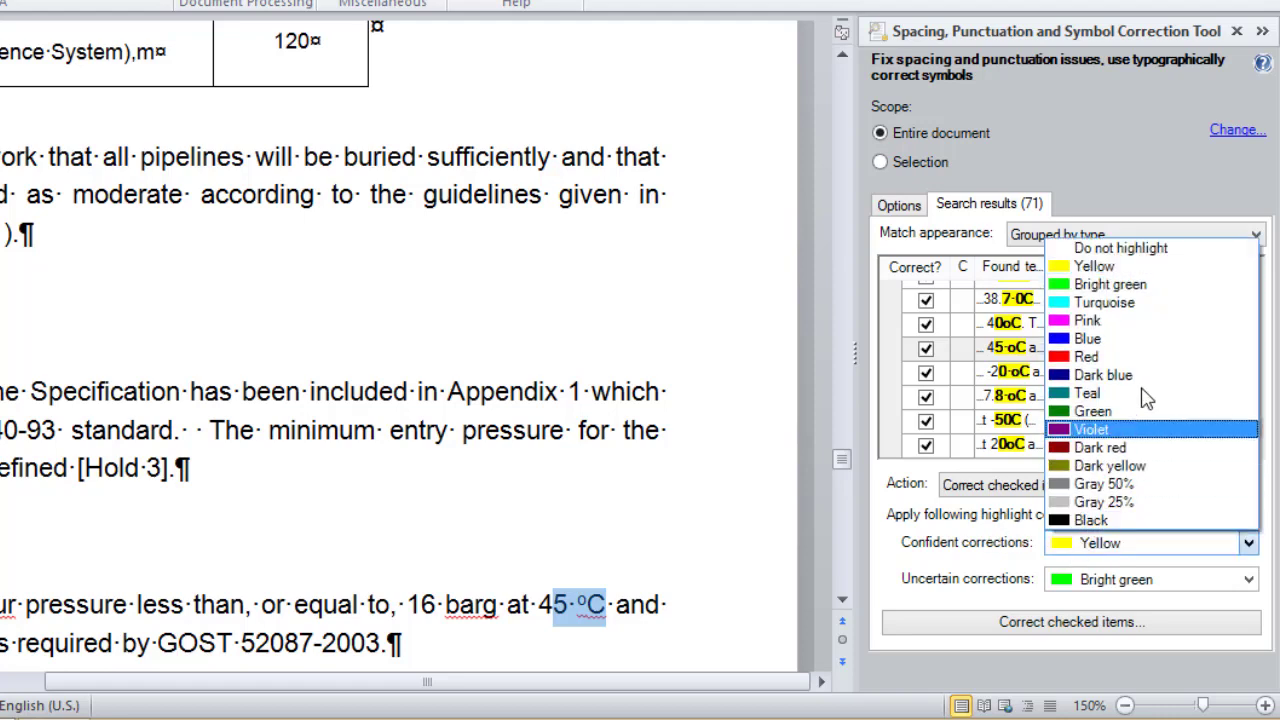
{"action": "left_click", "coordinate": [1160, 252]}
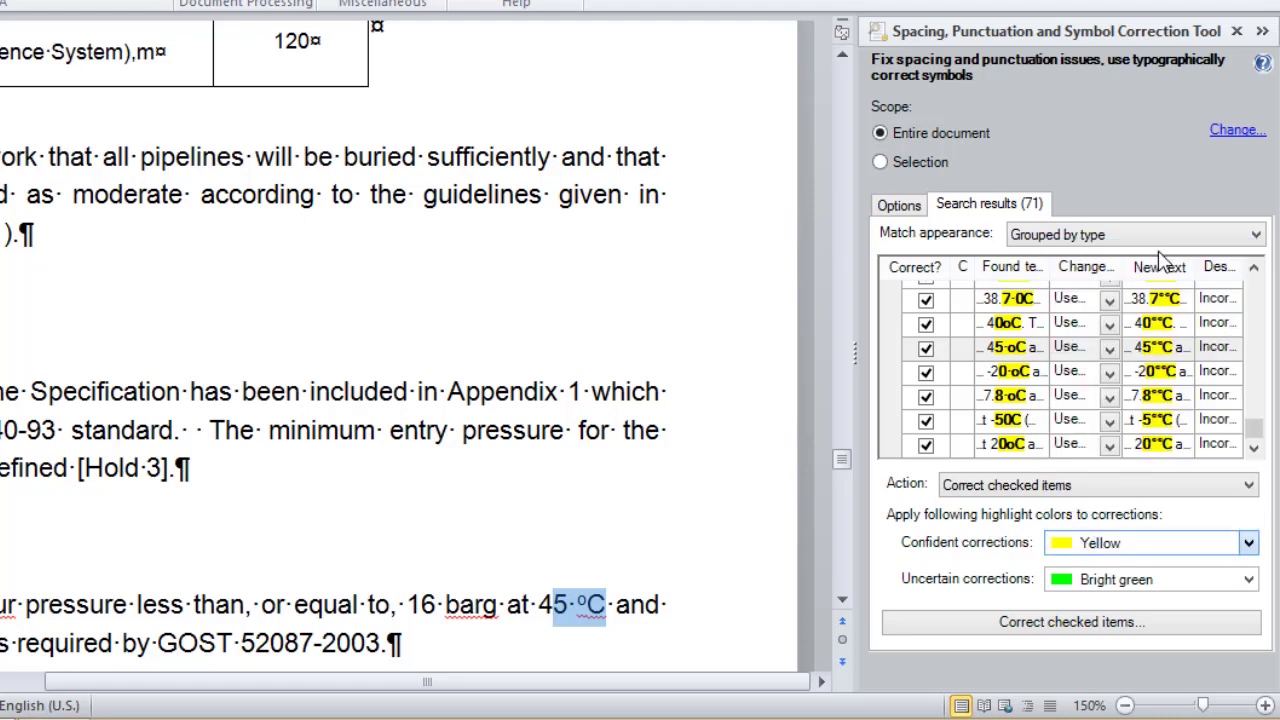
{"action": "left_click", "coordinate": [1130, 562]}
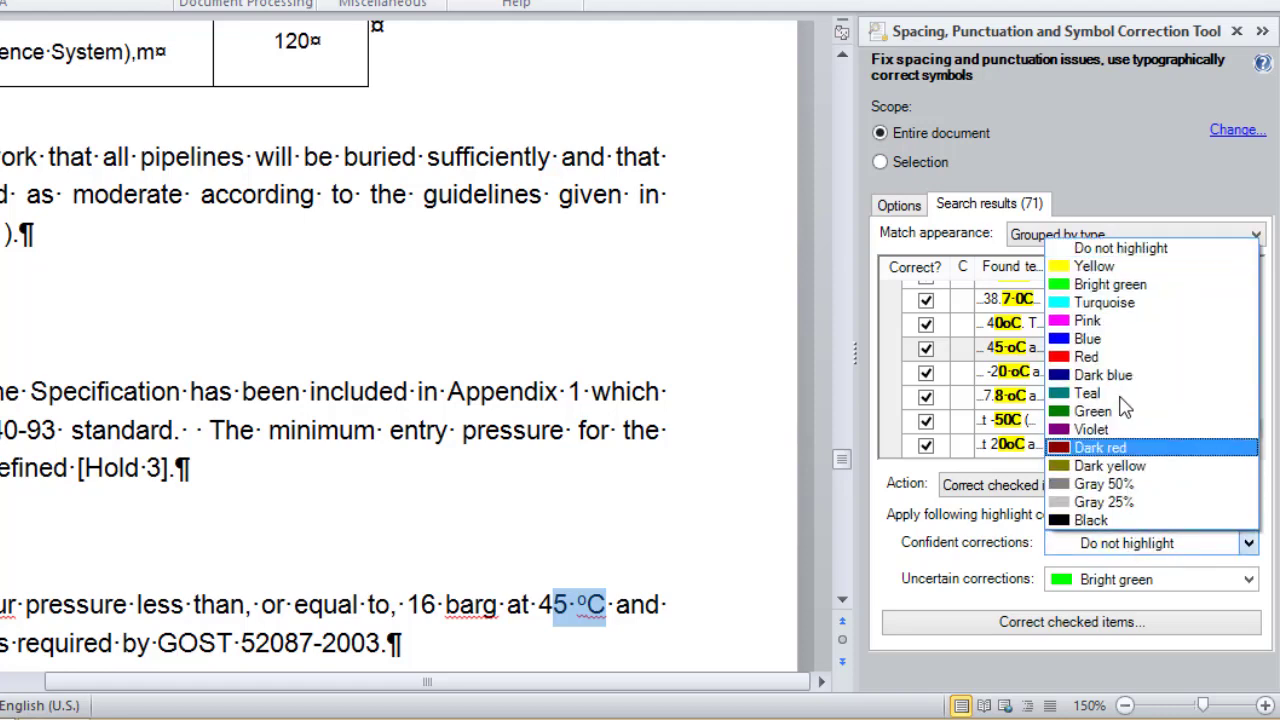
{"action": "left_click", "coordinate": [1100, 266]}
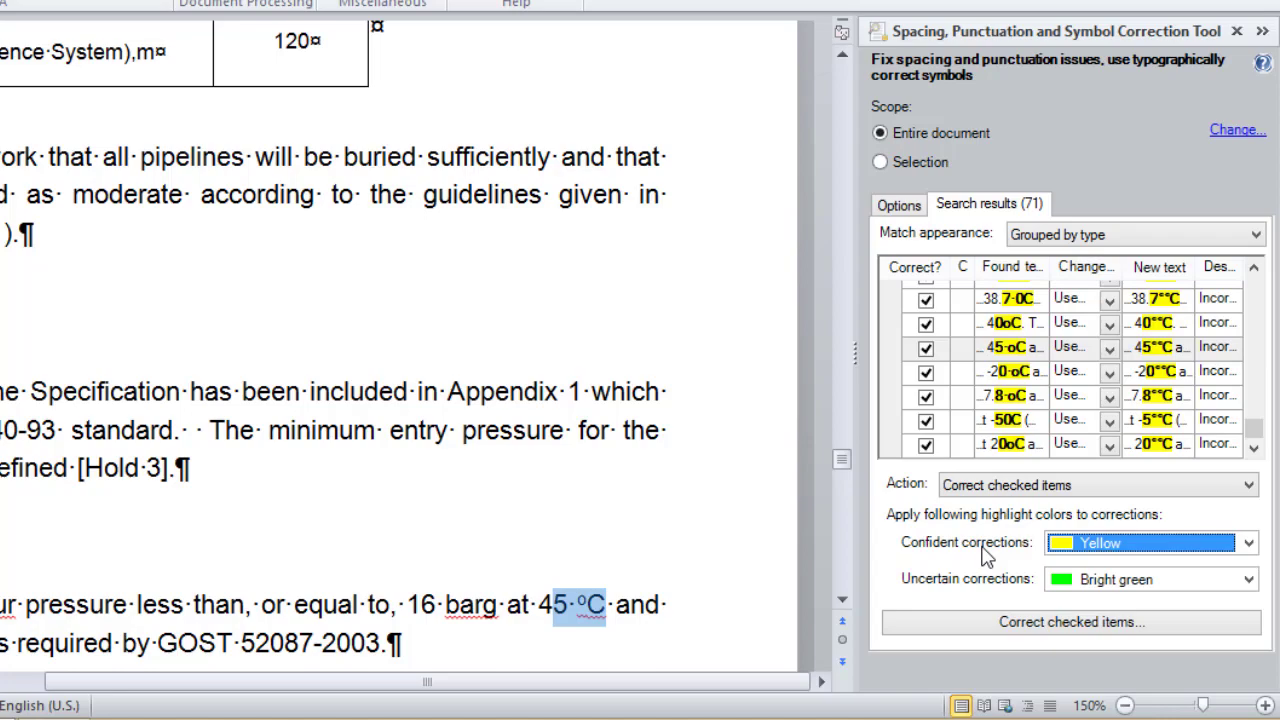
- Correct all checked matches in the document and dismiss the completion message
{"action": "left_click", "coordinate": [1040, 624]}
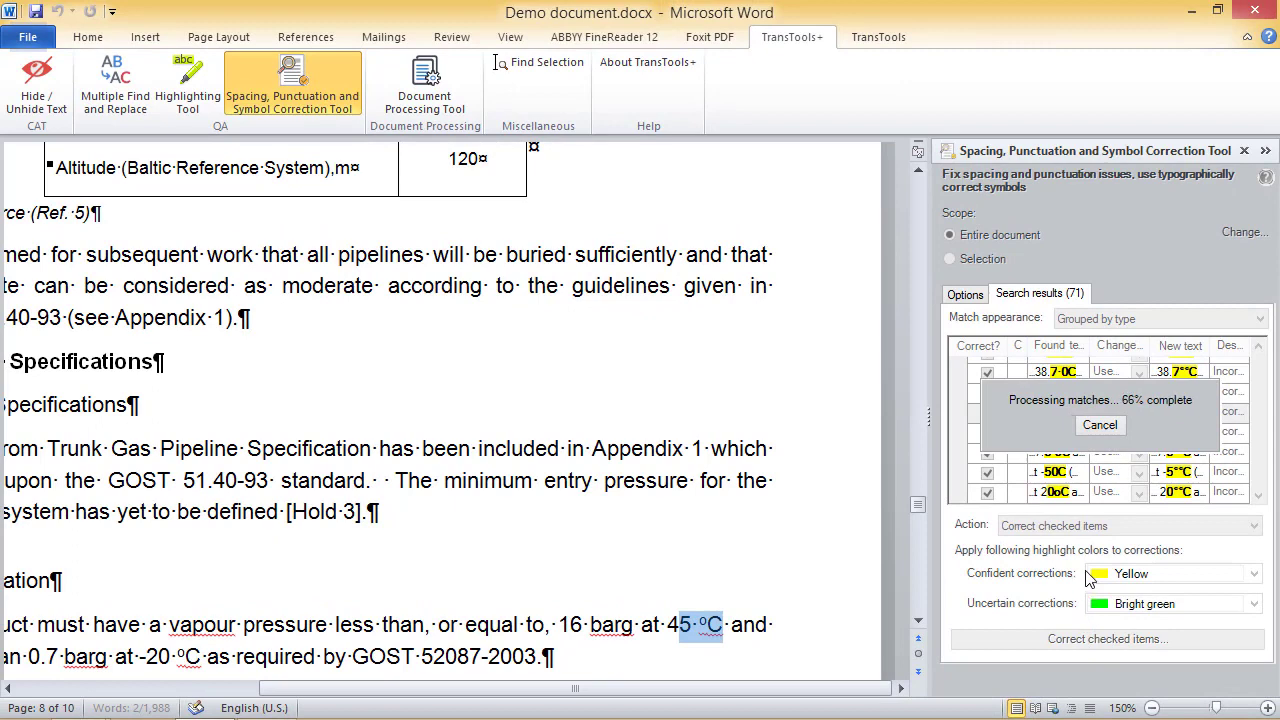
{"action": "left_click", "coordinate": [766, 440]}
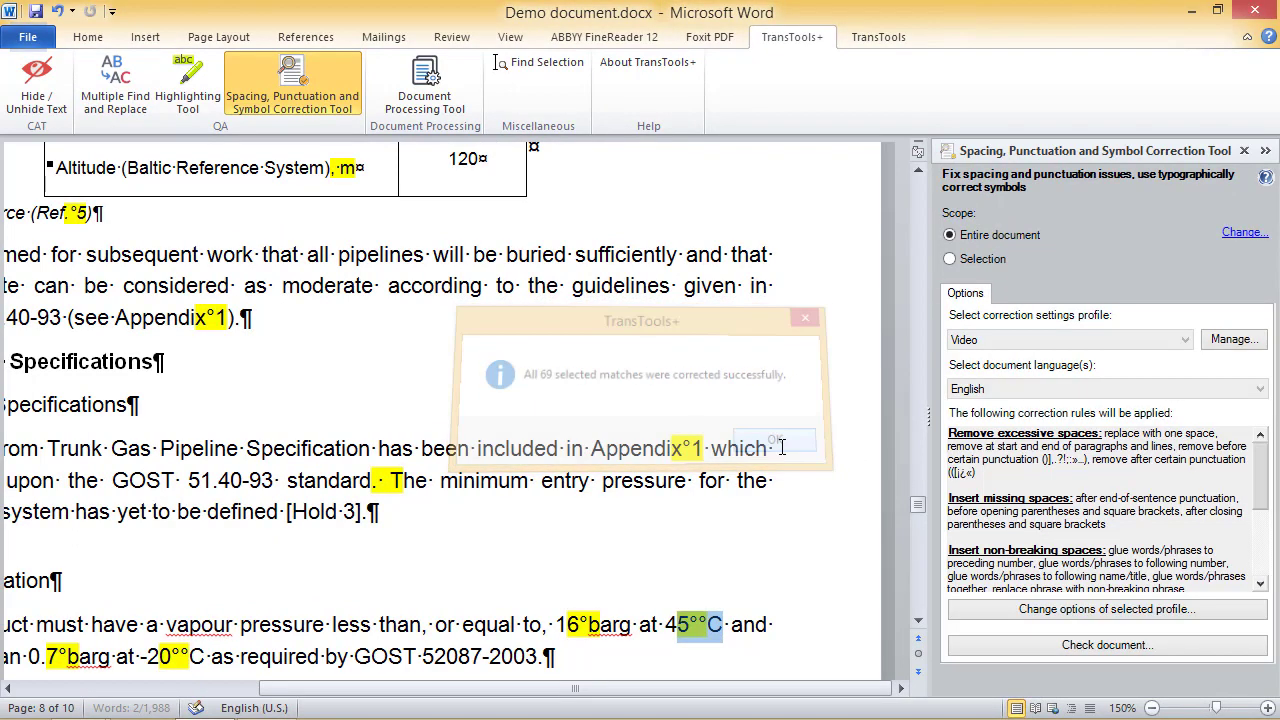
- Clear highlighting of any color from the entire document with the Highlighting Tool and dismiss the completion message
{"action": "scroll", "coordinate": [390, 421], "scroll_direction": "down", "scroll_amount": 3}
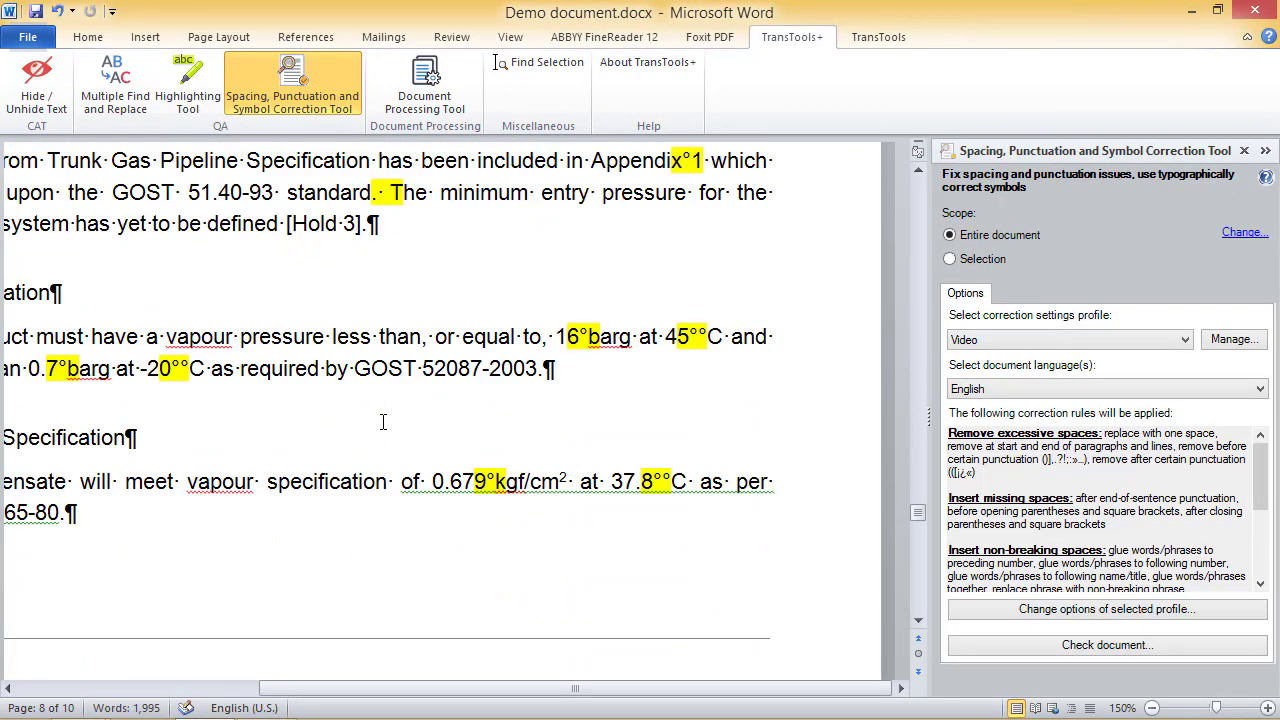
{"action": "scroll", "coordinate": [382, 421], "scroll_direction": "down", "scroll_amount": 8}
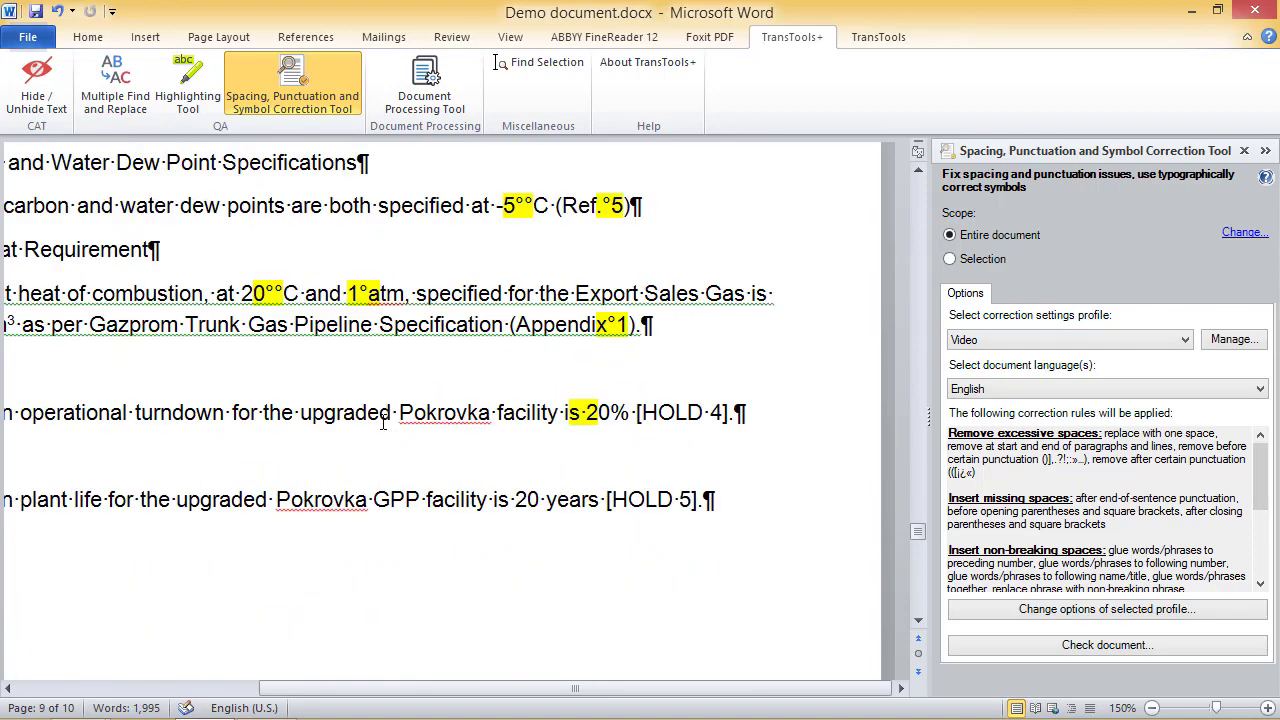
{"action": "scroll", "coordinate": [382, 421], "scroll_direction": "up", "scroll_amount": 9}
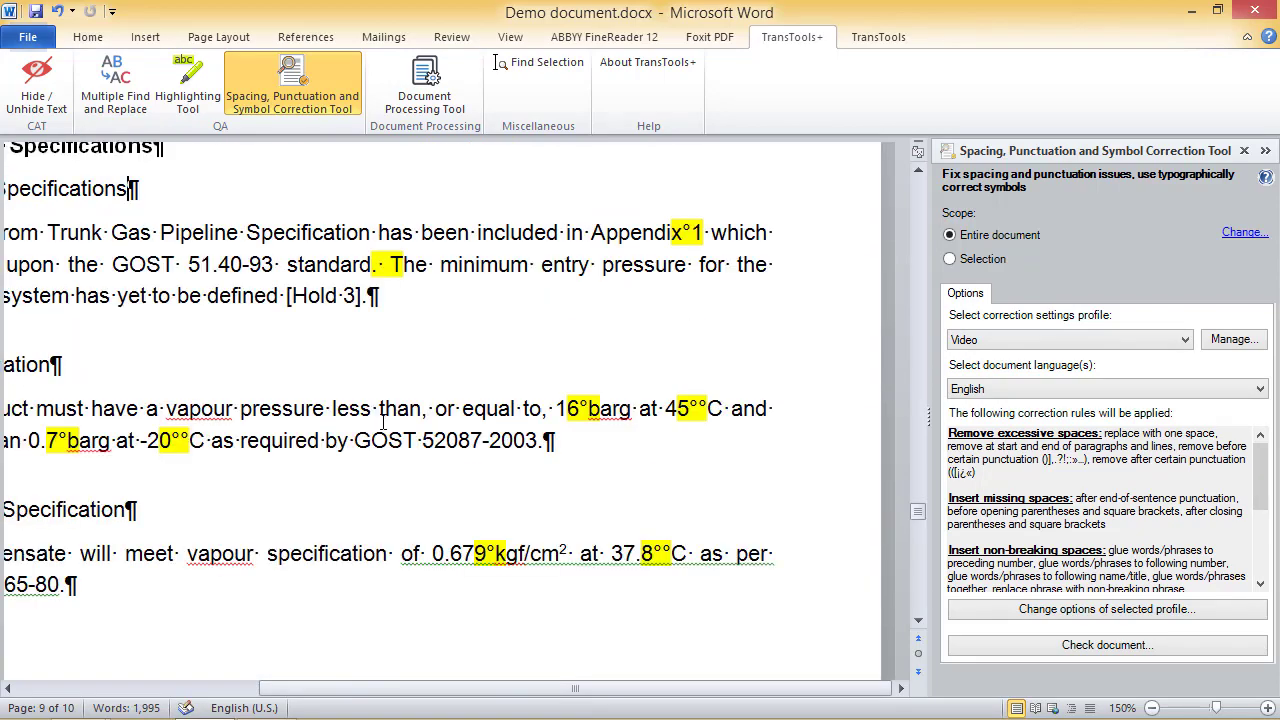
{"action": "left_click", "coordinate": [186, 89]}
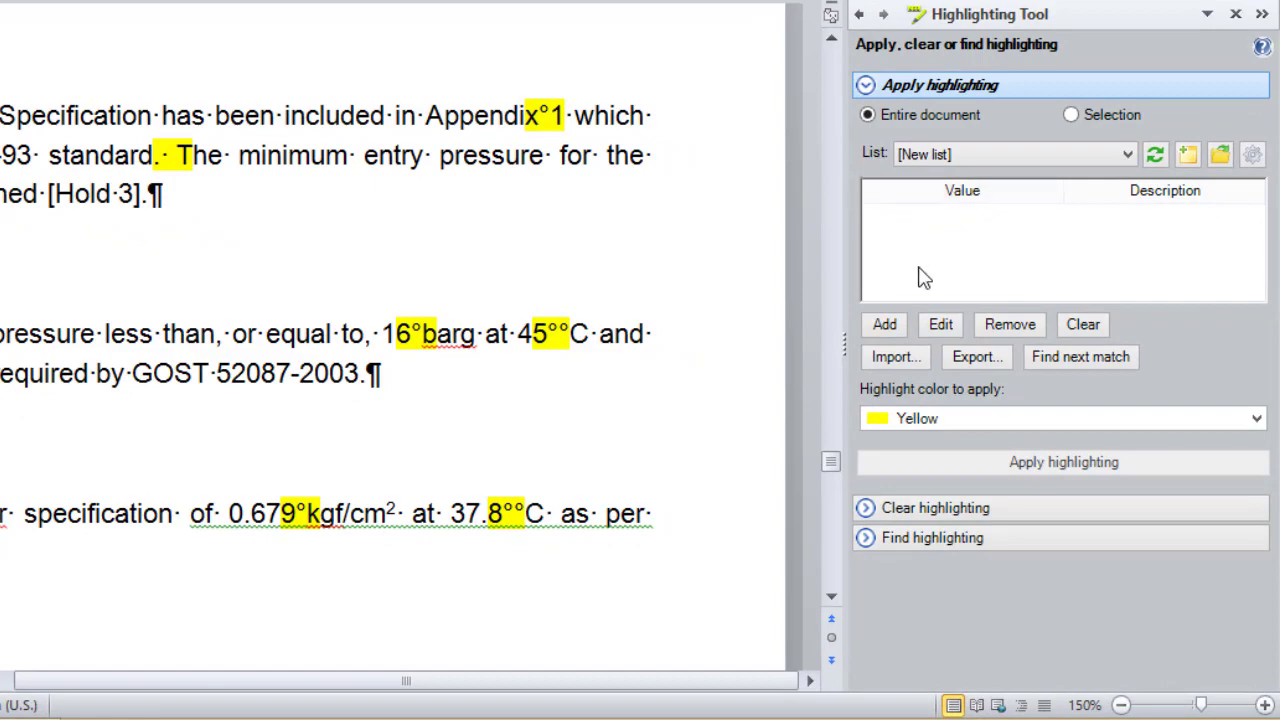
{"action": "left_click", "coordinate": [928, 510]}
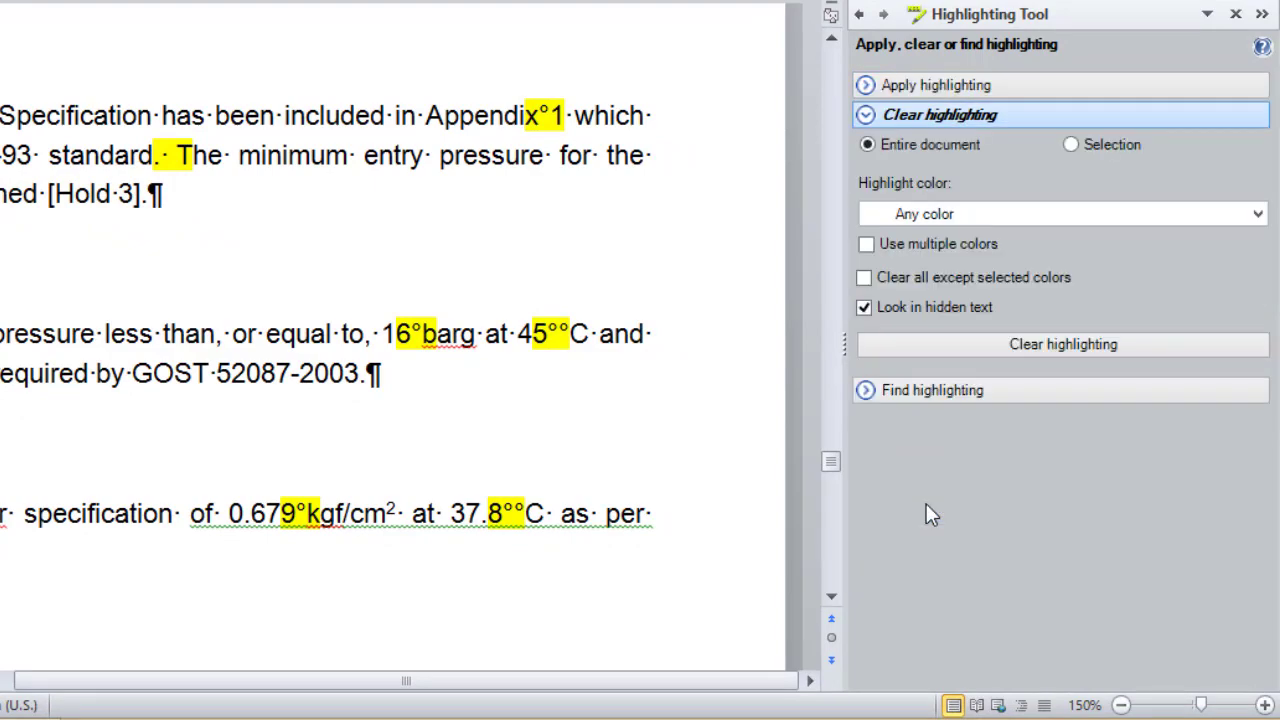
{"action": "left_click", "coordinate": [1058, 347]}
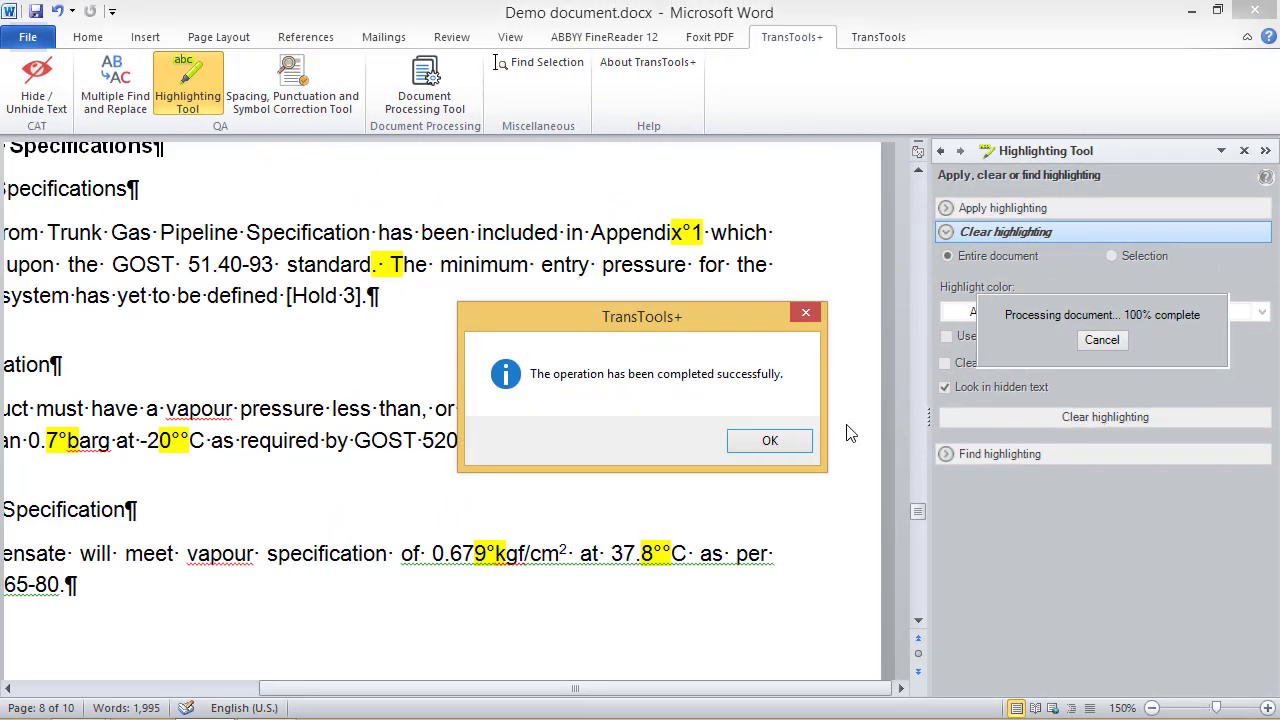
{"action": "left_click", "coordinate": [767, 442]}
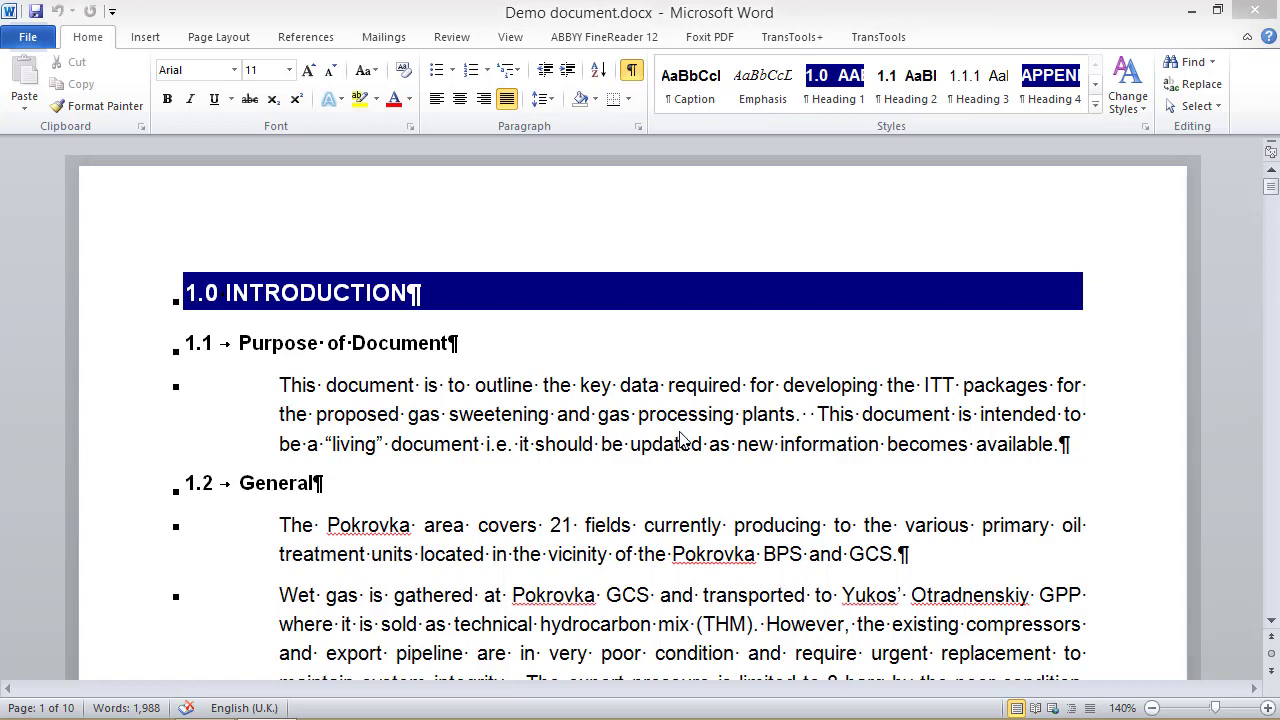
- Start Quotation Magic on the entire document and set the document language to English
{"action": "left_click", "coordinate": [874, 40]}
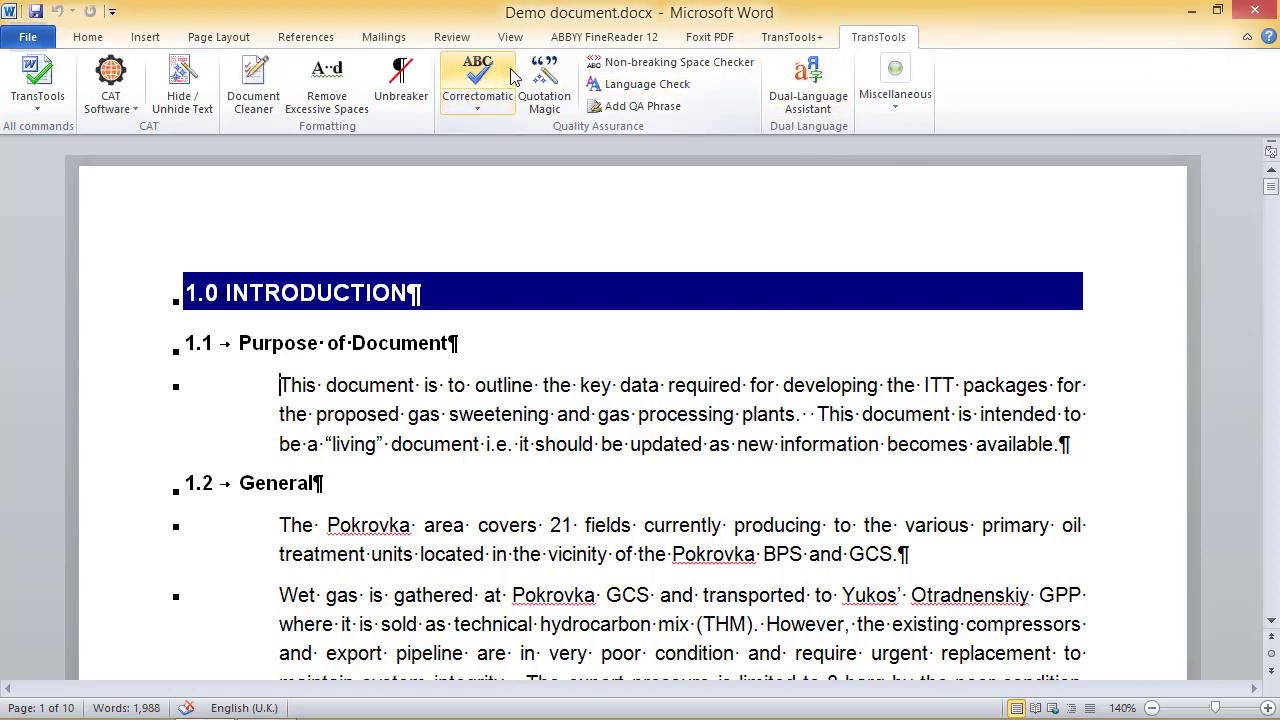
{"action": "left_click", "coordinate": [541, 85]}
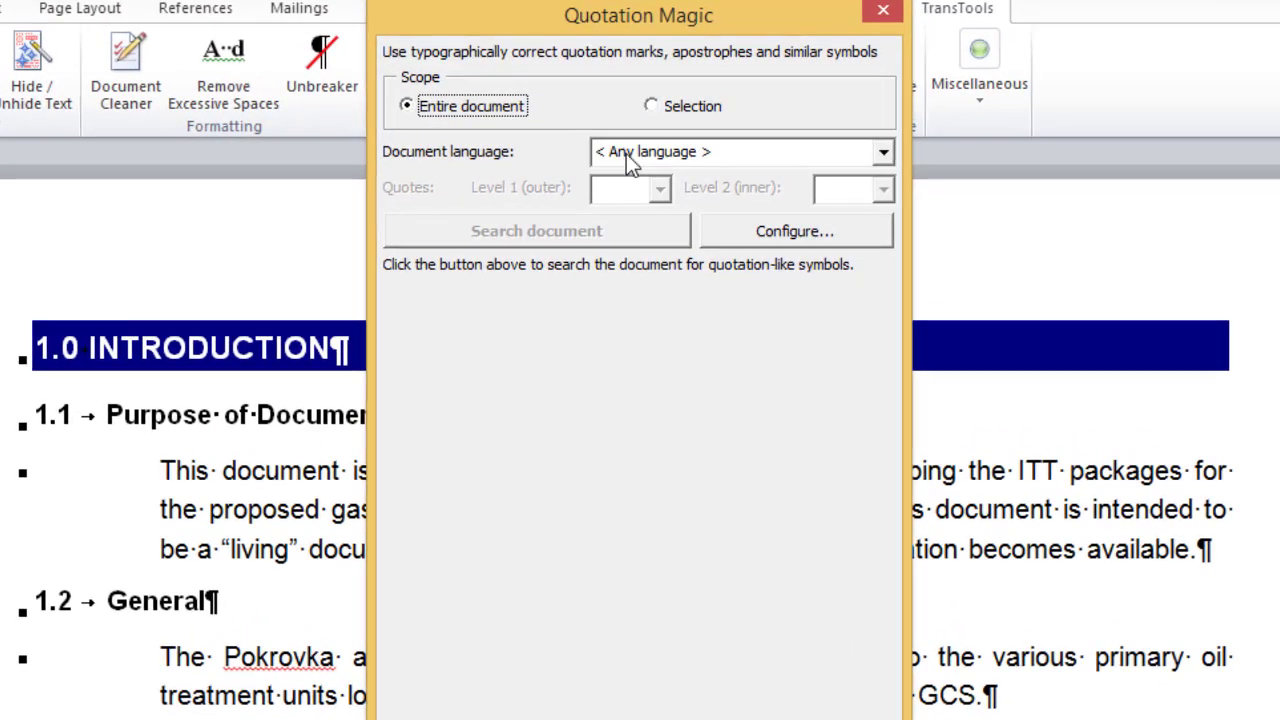
{"action": "left_click", "coordinate": [626, 153]}
{"action": "key", "text": "e"}
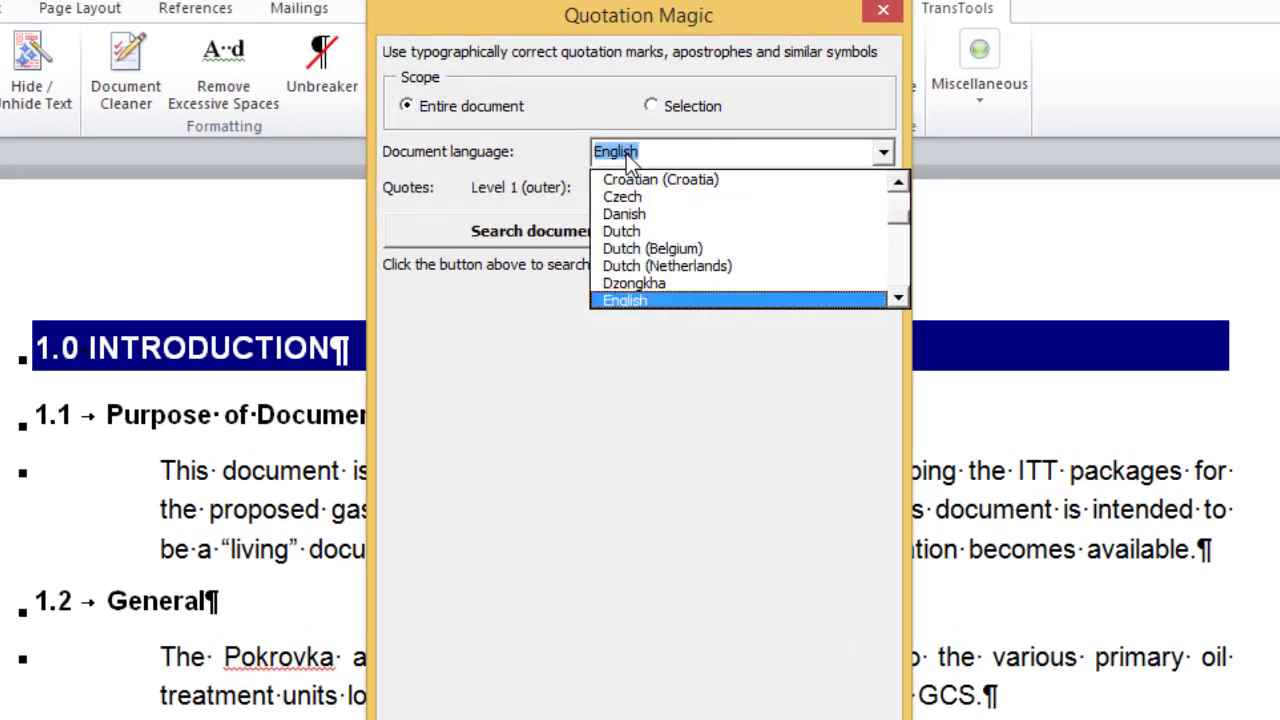
{"action": "left_click", "coordinate": [635, 300]}
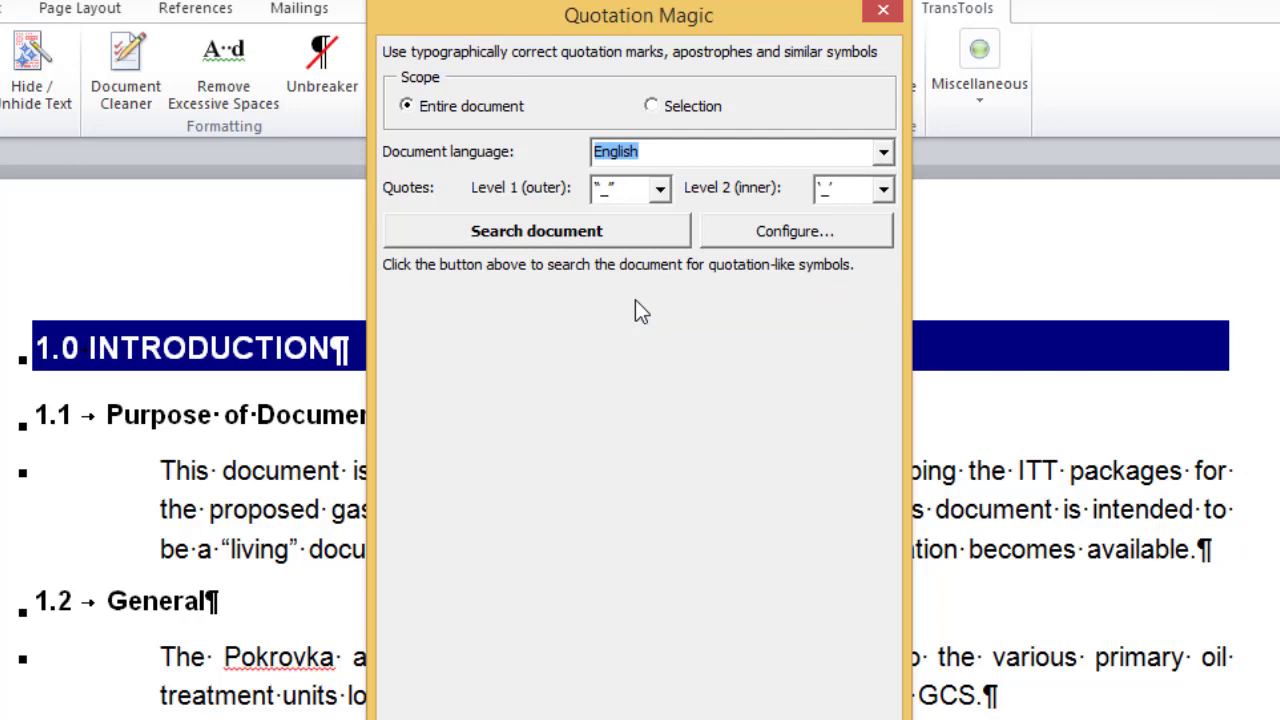
- Review the level 1 (outer) and level 2 (inner) quote settings and choose "Curly single quotes" for level 2
{"action": "key", "text": "Tab"}
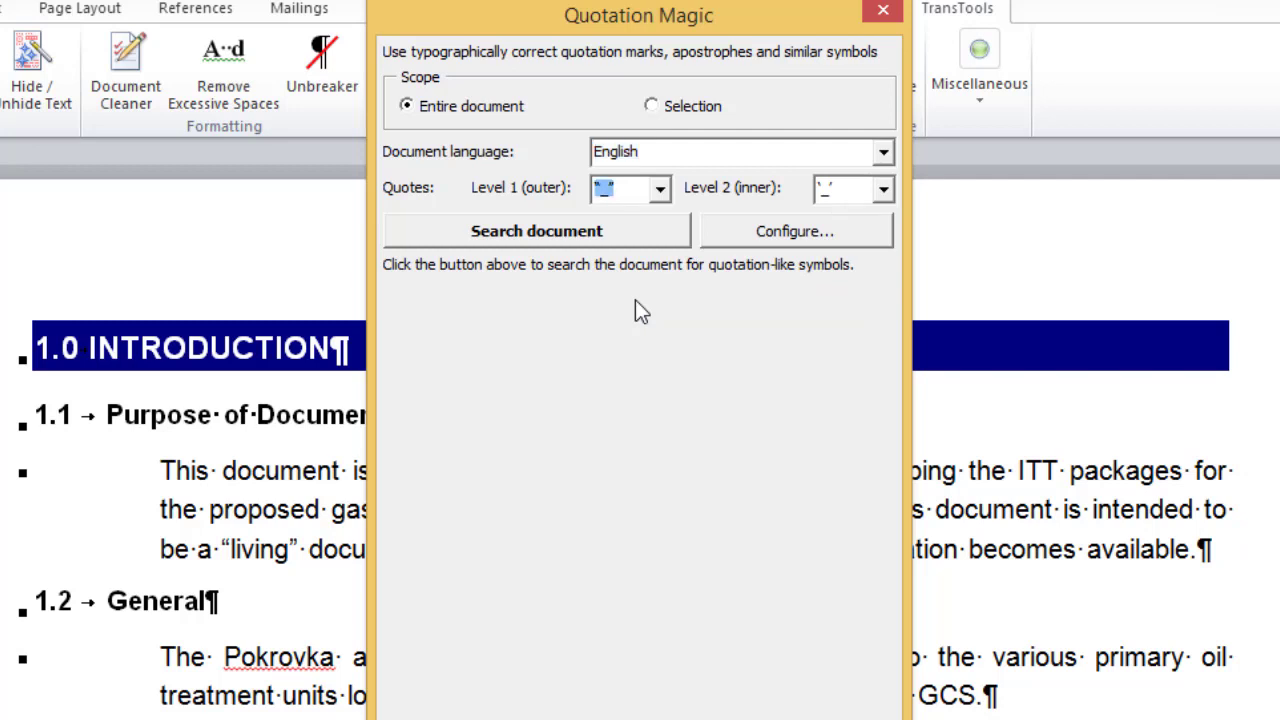
{"action": "key", "text": "Tab"}
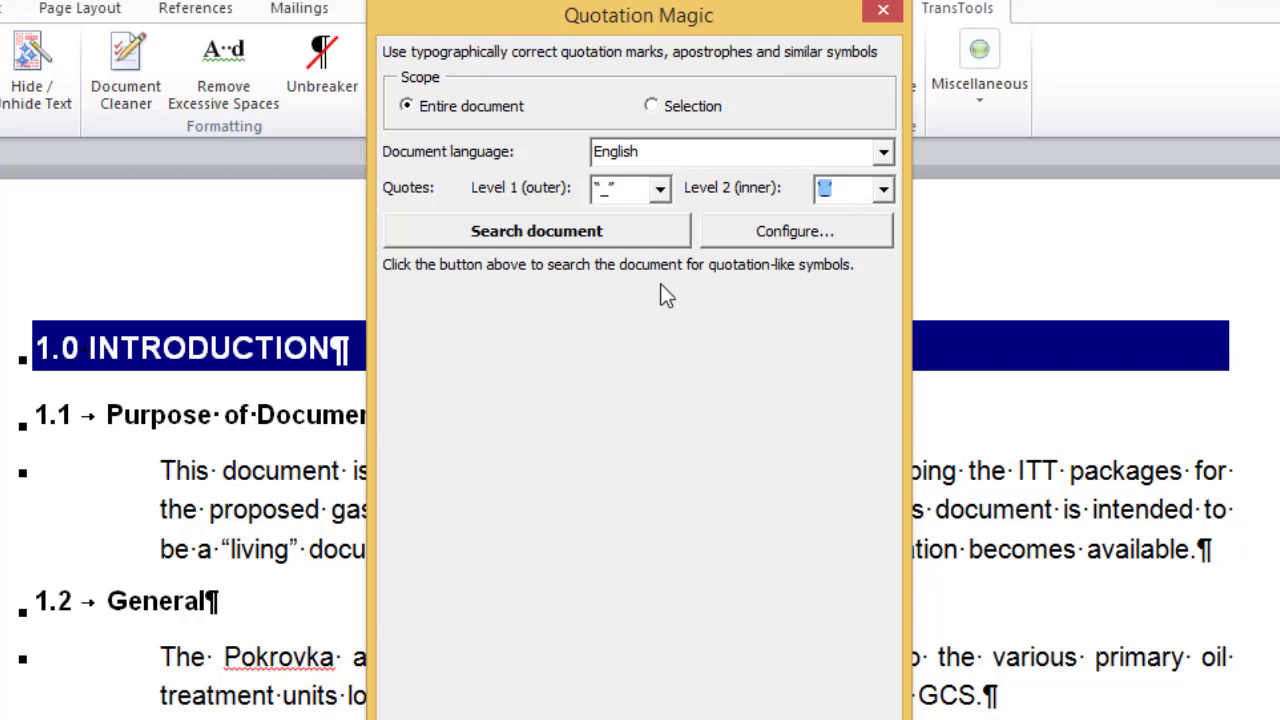
{"action": "left_click", "coordinate": [844, 186]}
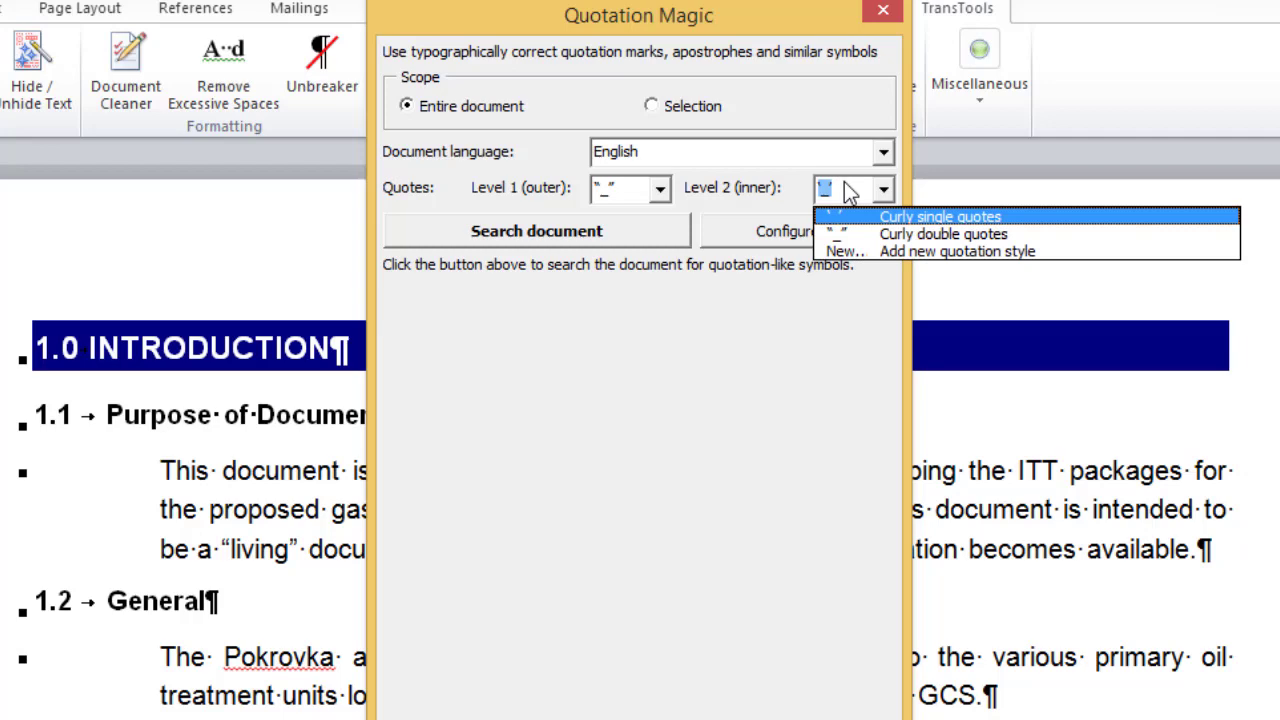
{"action": "left_click", "coordinate": [848, 192]}
{"action": "left_click", "coordinate": [660, 190]}
{"action": "left_click", "coordinate": [662, 192]}
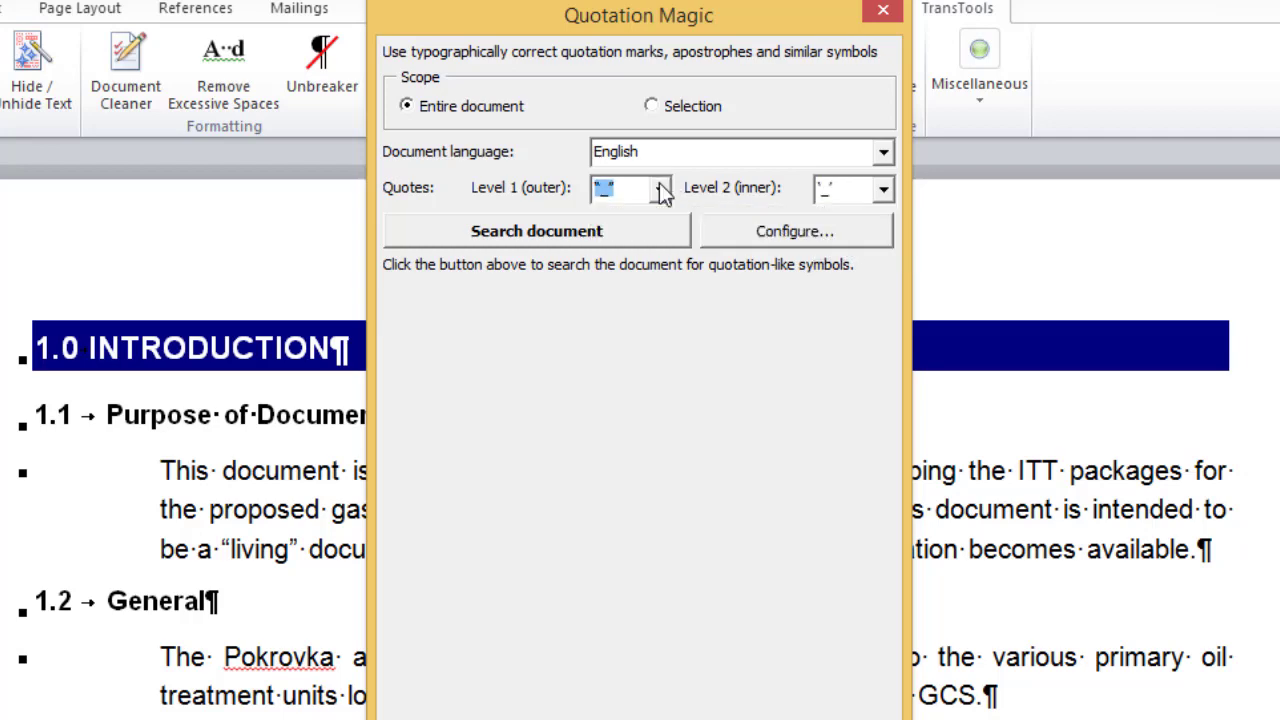
{"action": "left_click", "coordinate": [840, 193]}
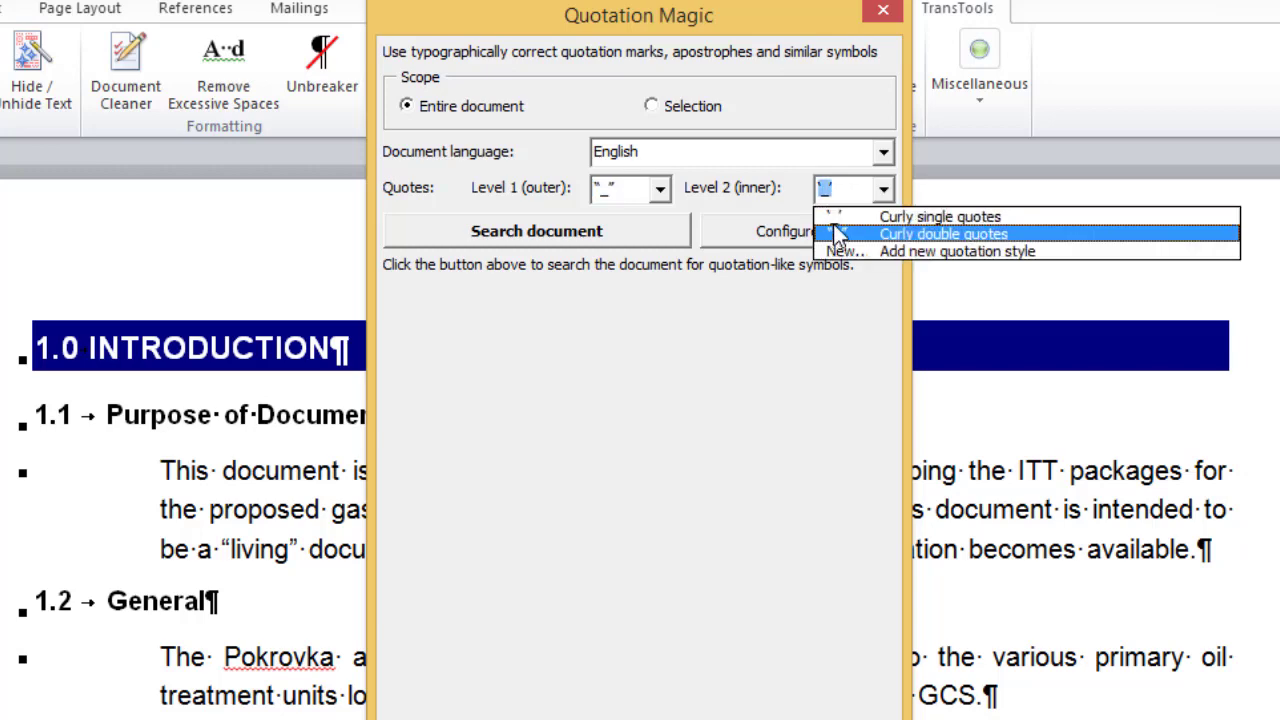
{"action": "left_click", "coordinate": [838, 213]}
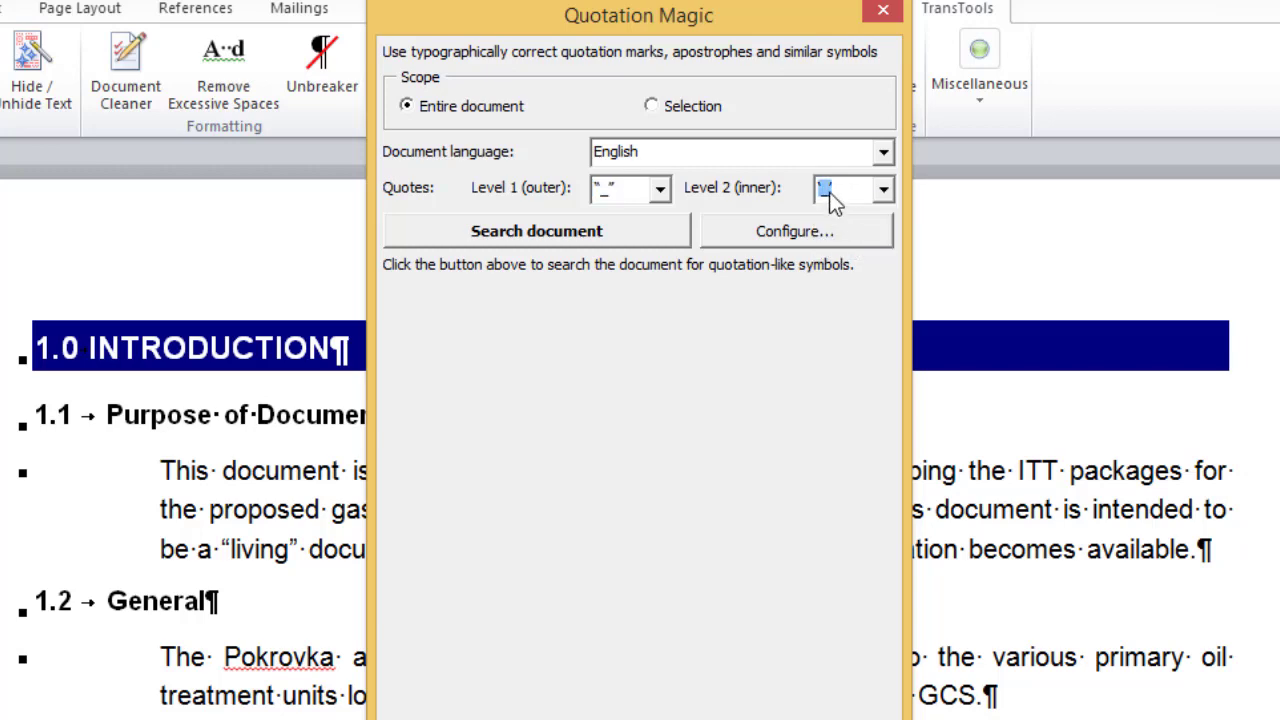
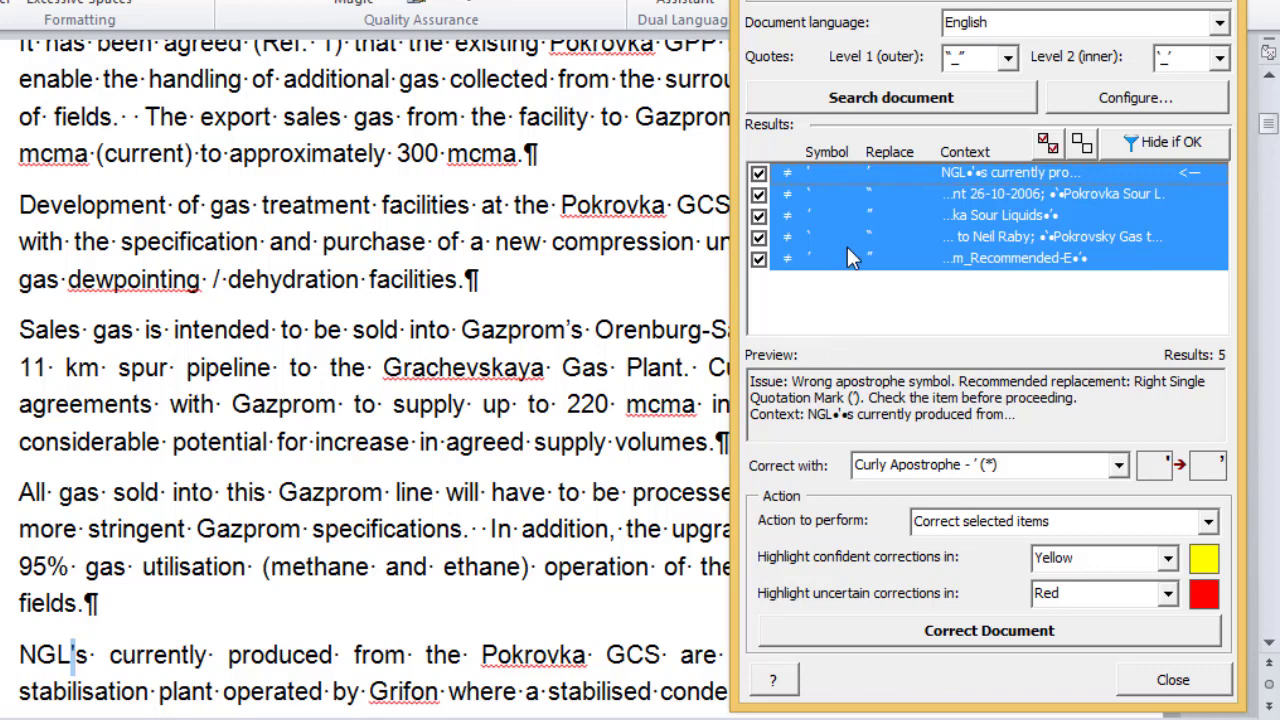
- Locate the opening quote match before "Pokrovka Sour Liquids" in the document and view its alternative replacement symbols
{"action": "left_click", "coordinate": [848, 196]}
{"action": "left_click", "coordinate": [847, 196]}
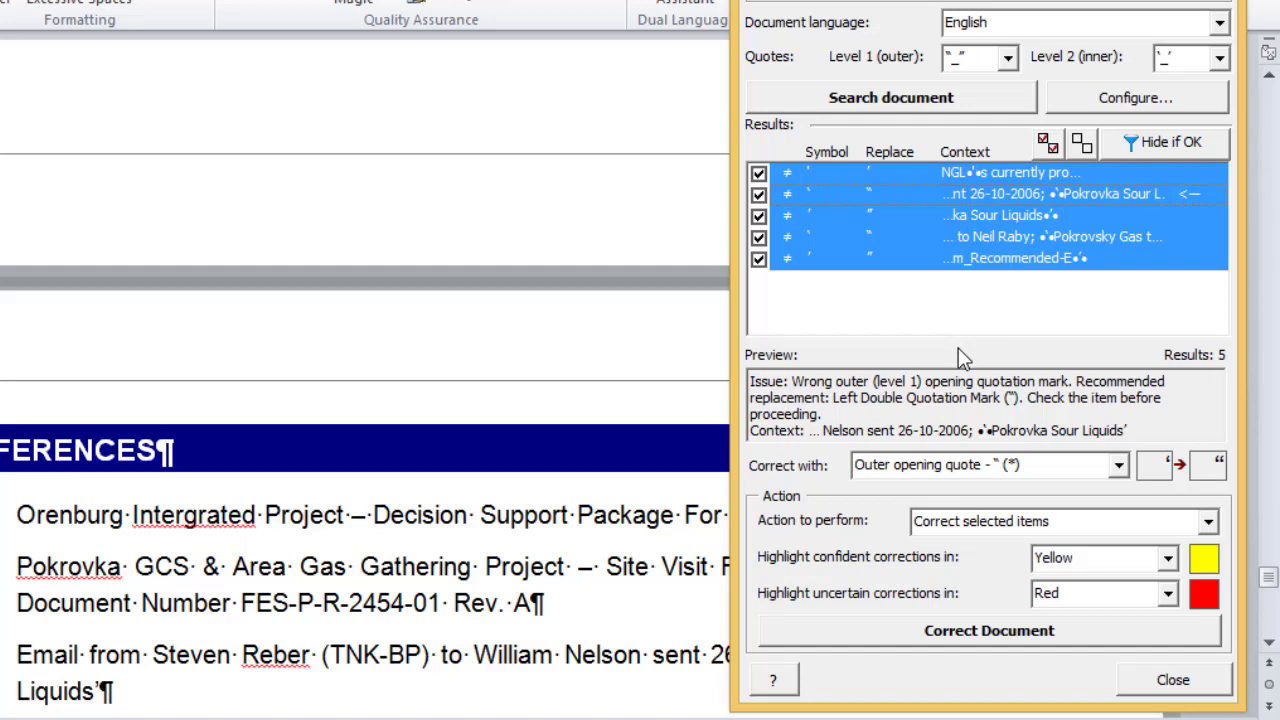
{"action": "left_click", "coordinate": [939, 471]}
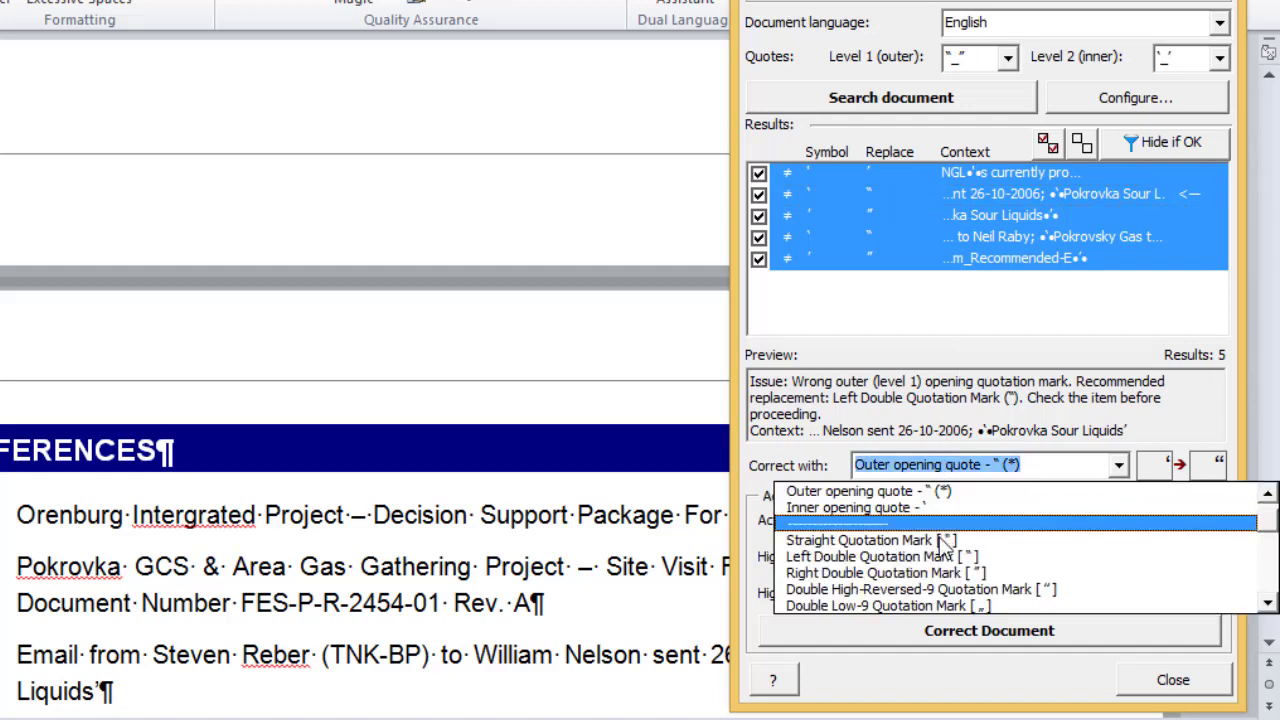
{"action": "left_click", "coordinate": [818, 468]}
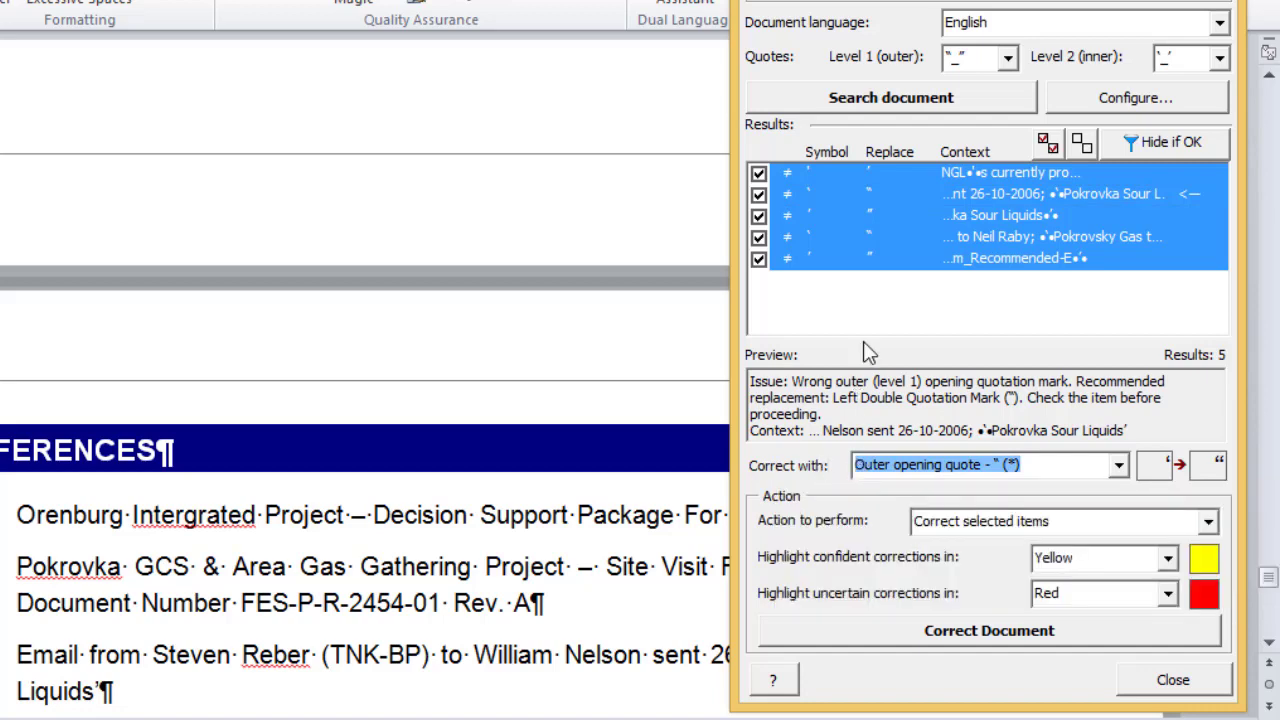
- Try excluding the "Pokrovka Sour Liquids" opening quote, include it again, and go through the remaining matches to the last one
{"action": "left_click", "coordinate": [759, 195]}
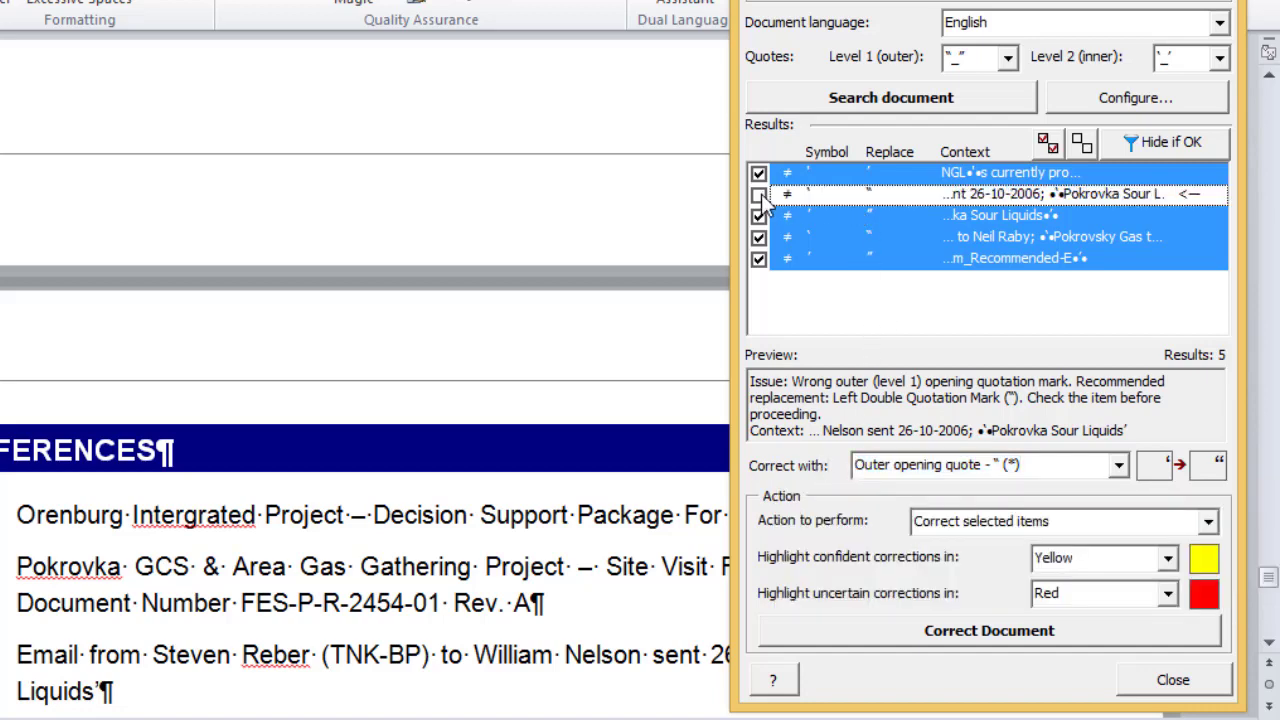
{"action": "left_click", "coordinate": [759, 195]}
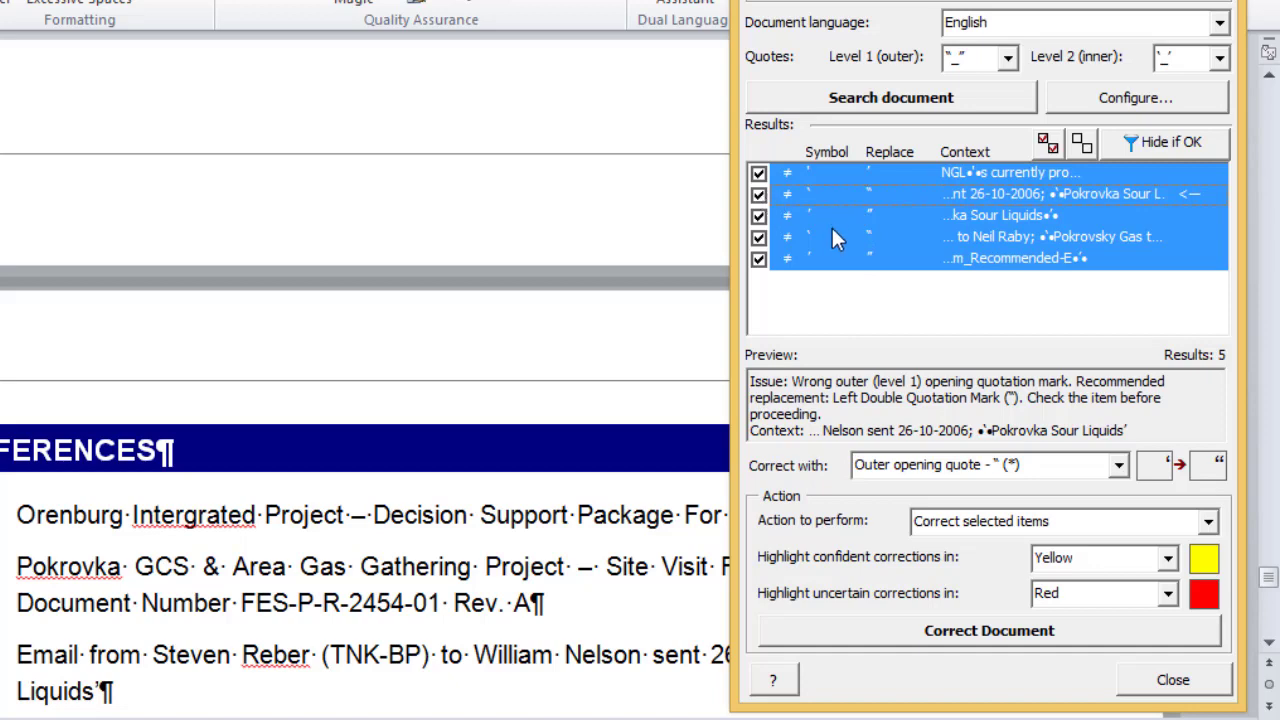
{"action": "key", "text": "Down"}
{"action": "key", "text": "Down"}
{"action": "key", "text": "Down"}
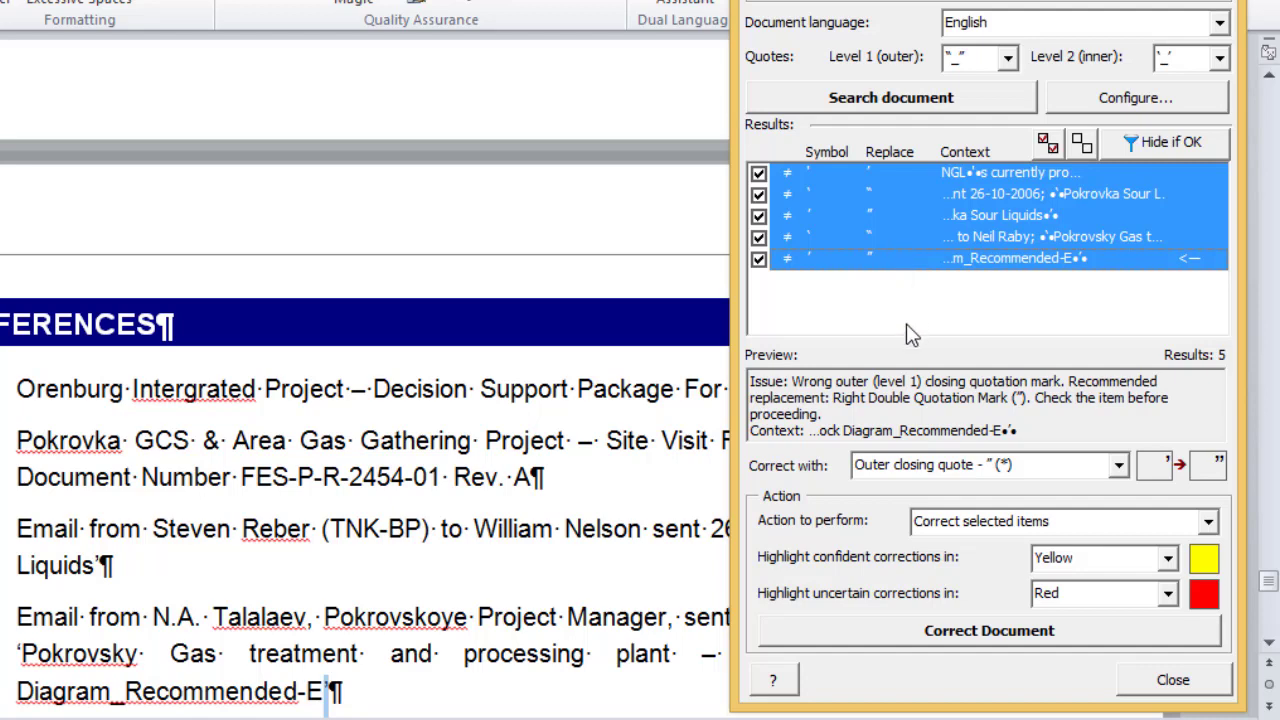
- View the available actions for the matches, keep "Correct selected items", and check the confident and uncertain highlight color settings
{"action": "left_click", "coordinate": [944, 528]}
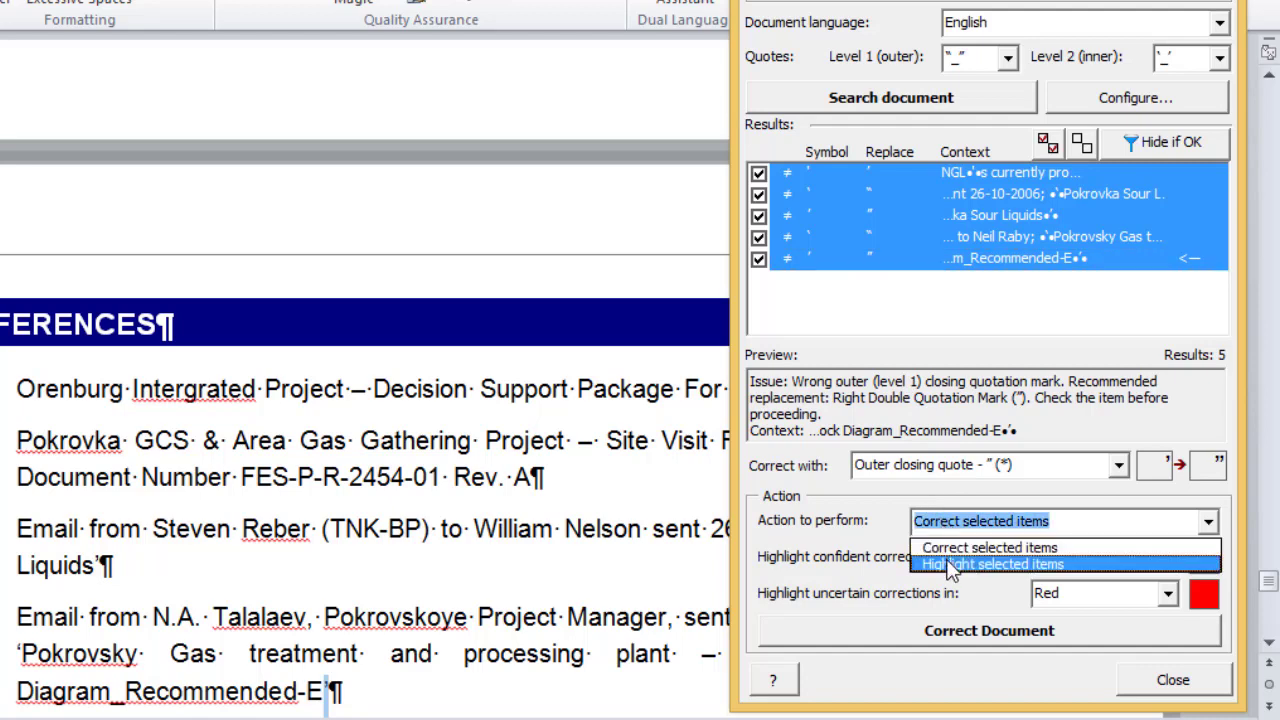
{"action": "left_click", "coordinate": [866, 535]}
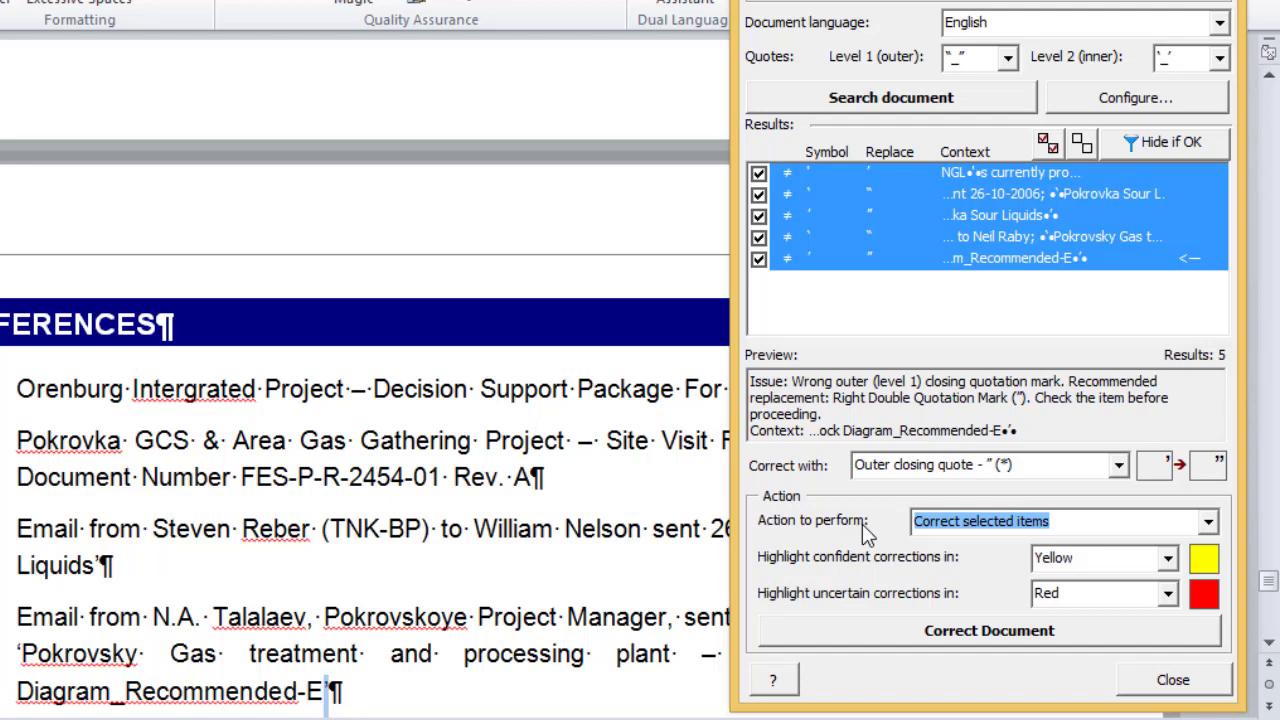
{"action": "key", "text": "Tab"}
{"action": "key", "text": "Tab"}
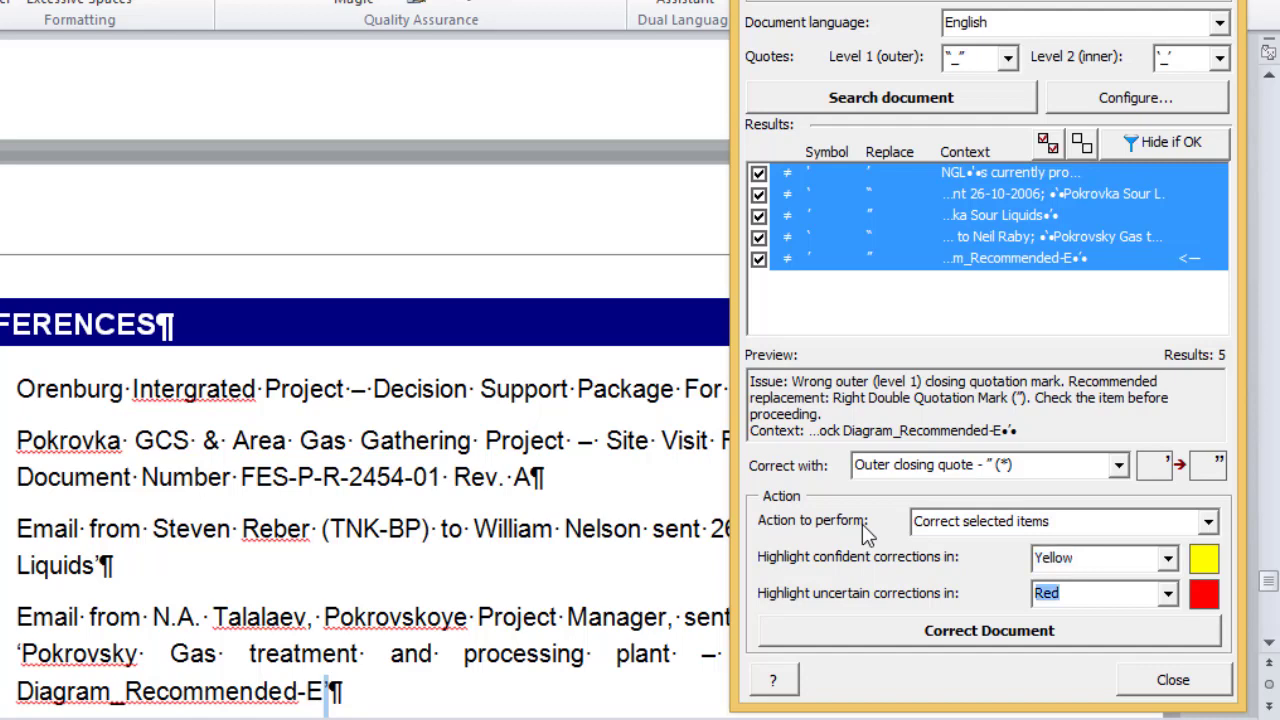
{"action": "key", "text": "shift+Tab"}
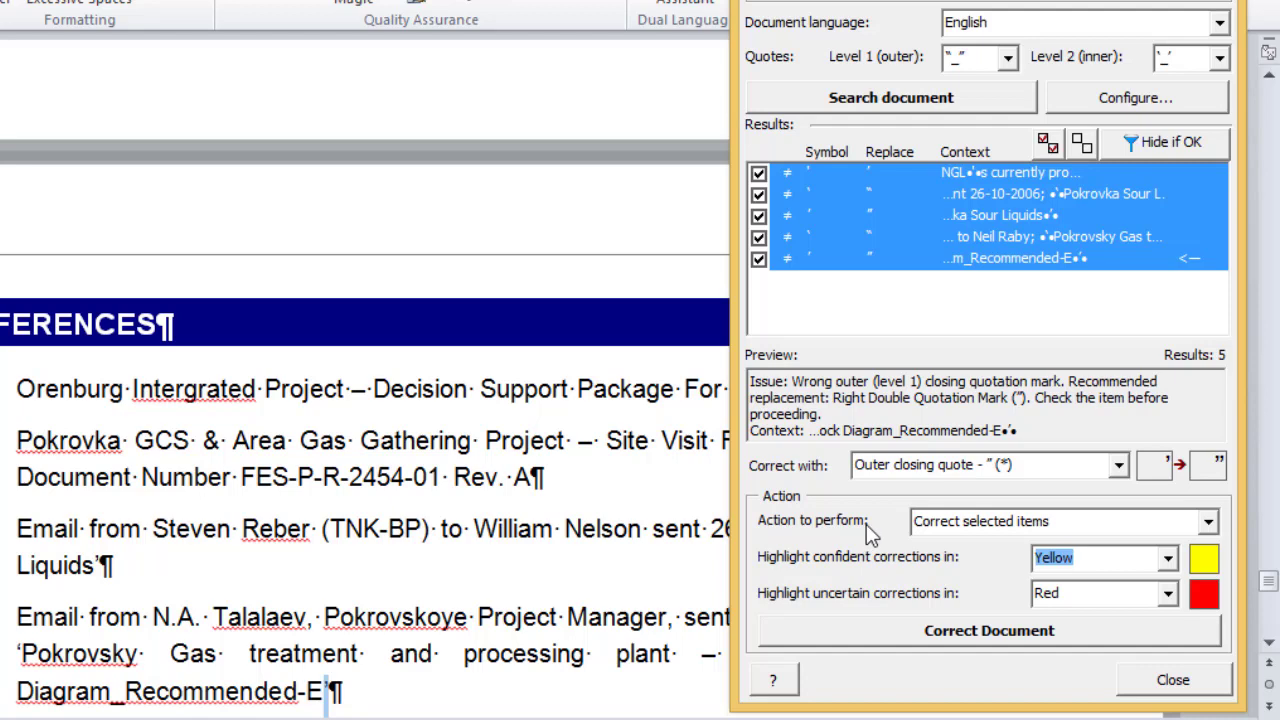
- Set both confident and uncertain corrections to "Do not highlight" and correct the selected quotation marks and apostrophe in the document
{"action": "left_click", "coordinate": [1080, 555]}
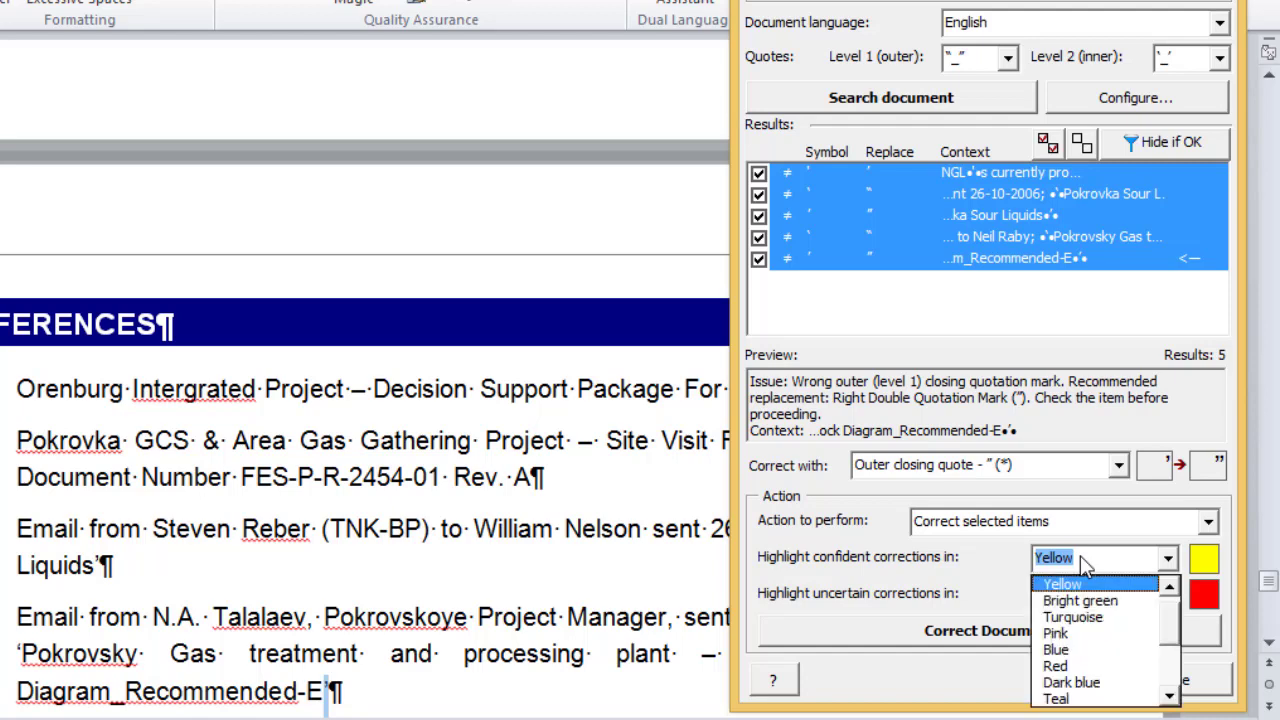
{"action": "left_click", "coordinate": [1130, 588]}
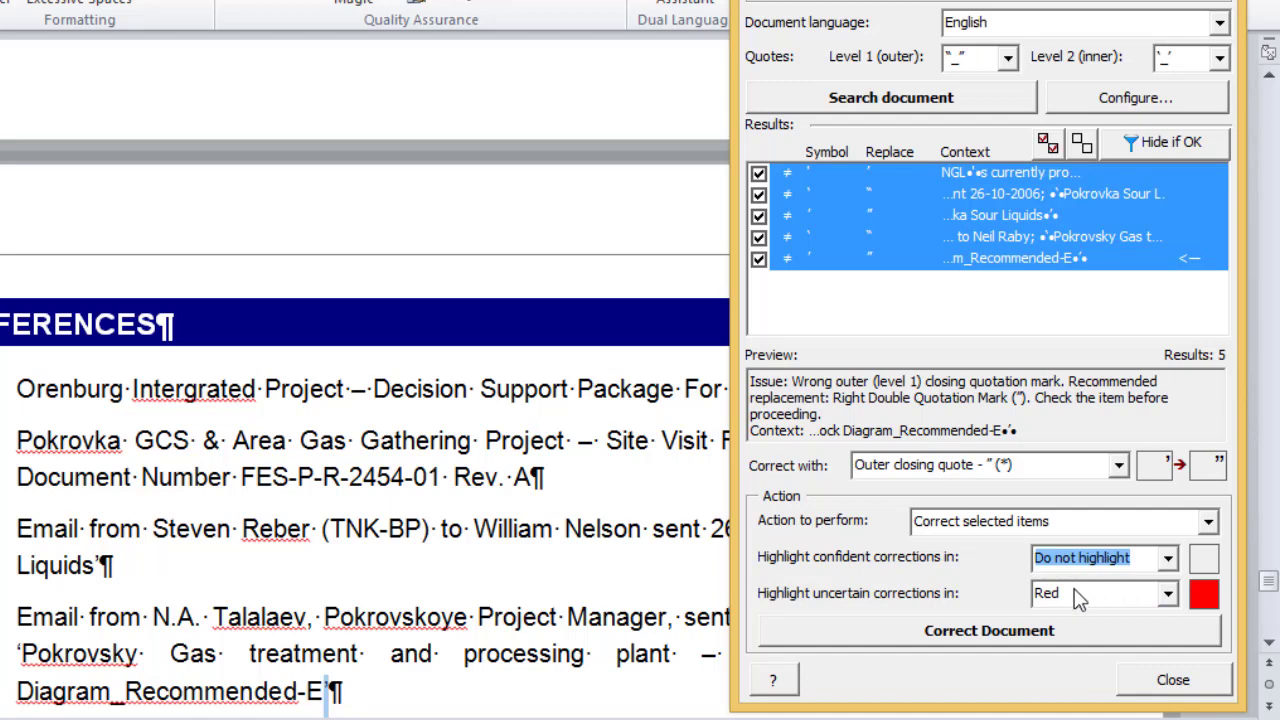
{"action": "left_click", "coordinate": [1078, 597]}
{"action": "scroll", "coordinate": [1170, 624], "scroll_direction": "up", "scroll_amount": 2}
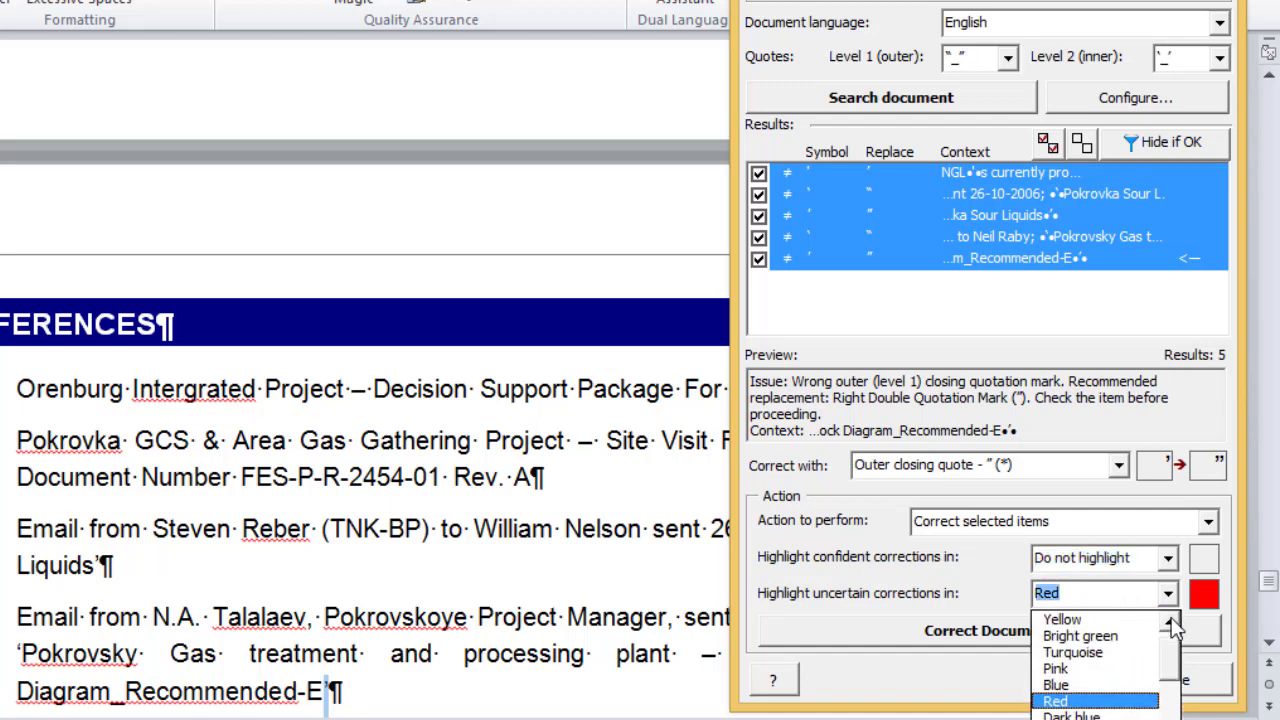
{"action": "left_click", "coordinate": [1170, 622]}
{"action": "left_click", "coordinate": [1145, 620]}
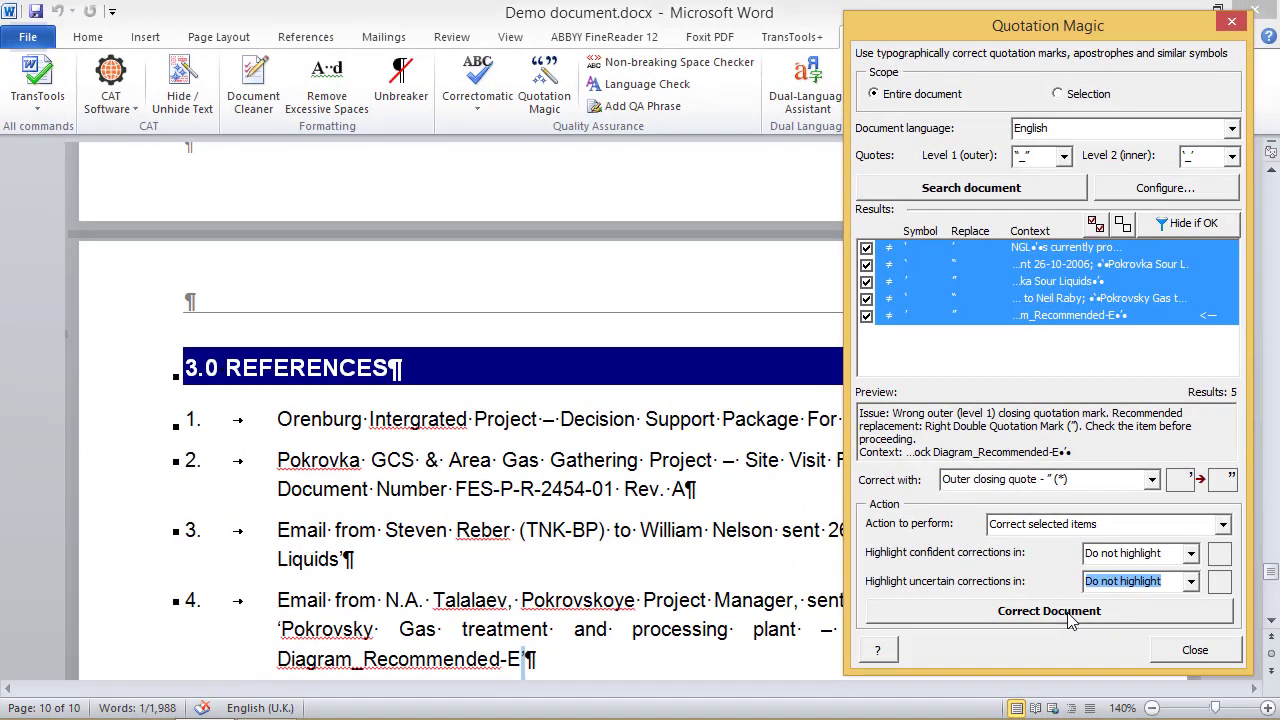
{"action": "left_click", "coordinate": [1069, 615]}
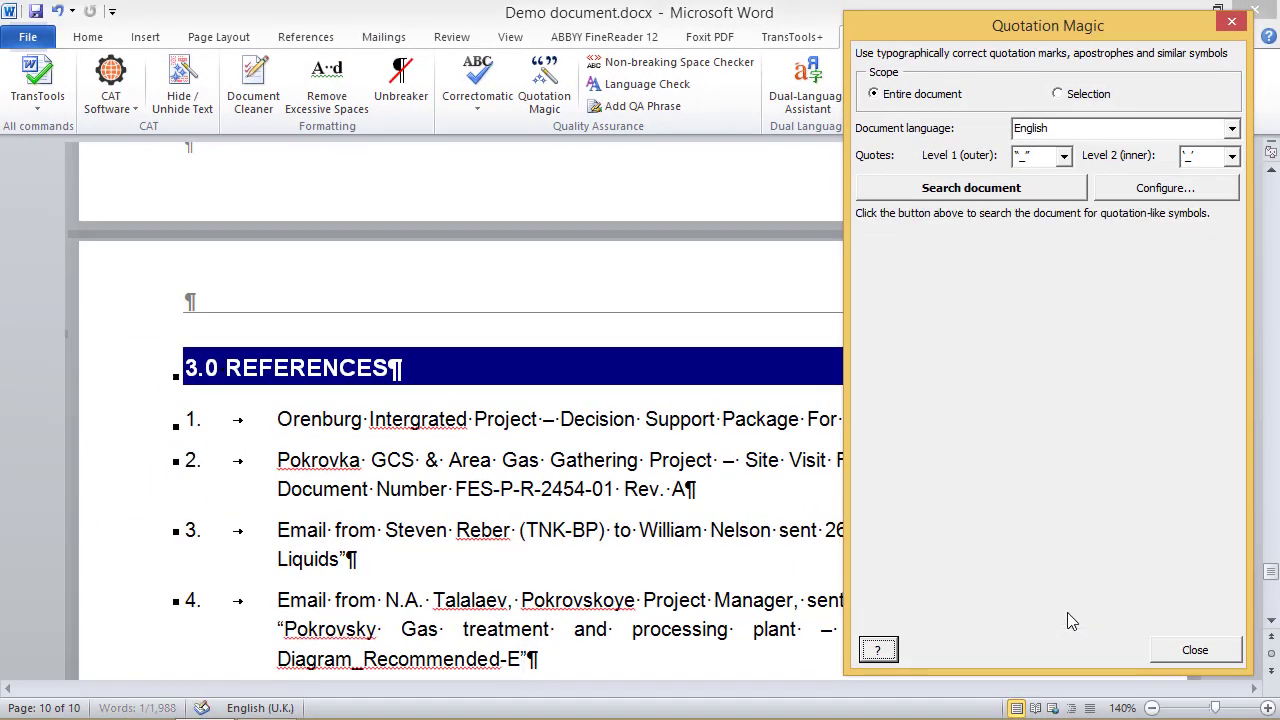